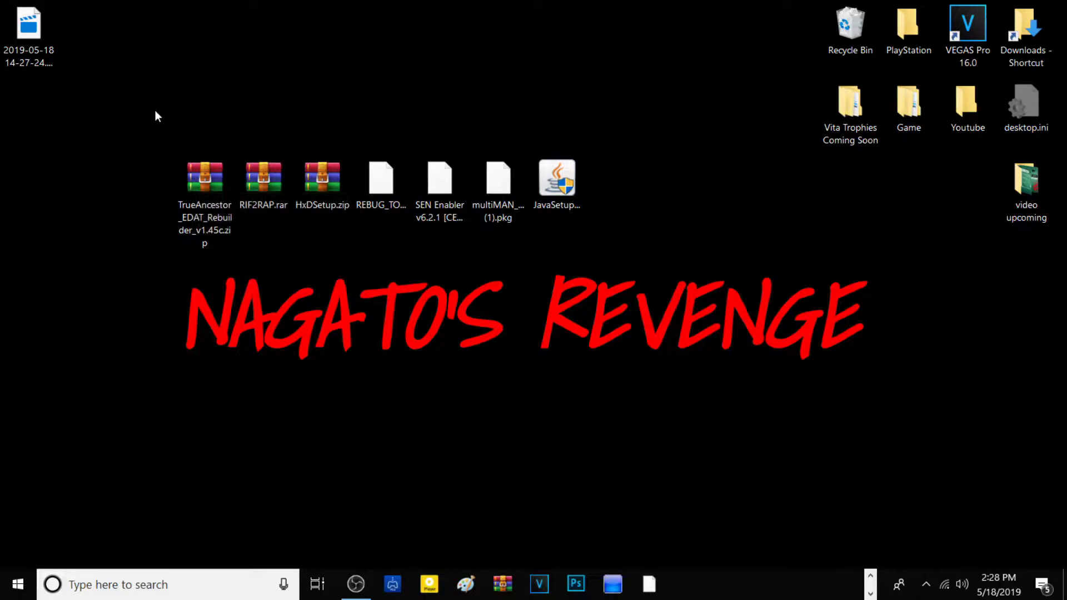
# Look over the TrueAncestor EDAT Rebuilder, RIF2RAP and HxDSetup archives and the Java installer on the desktop
pyautogui.click(273, 162)
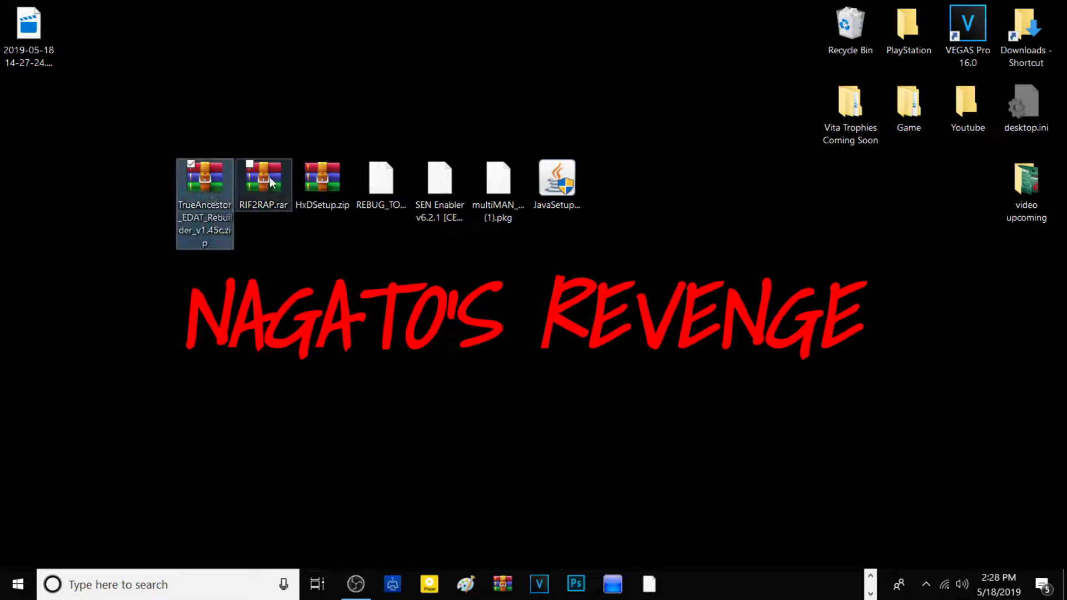
pyautogui.moveTo(175, 126); pyautogui.dragTo(269, 235)
pyautogui.click(271, 240)
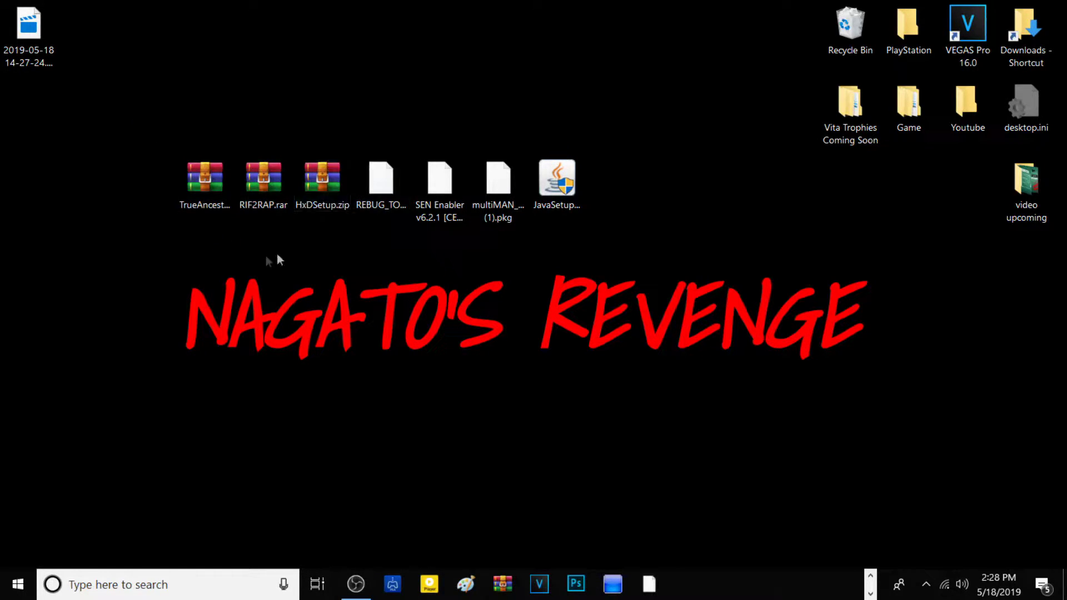
pyautogui.click(308, 191)
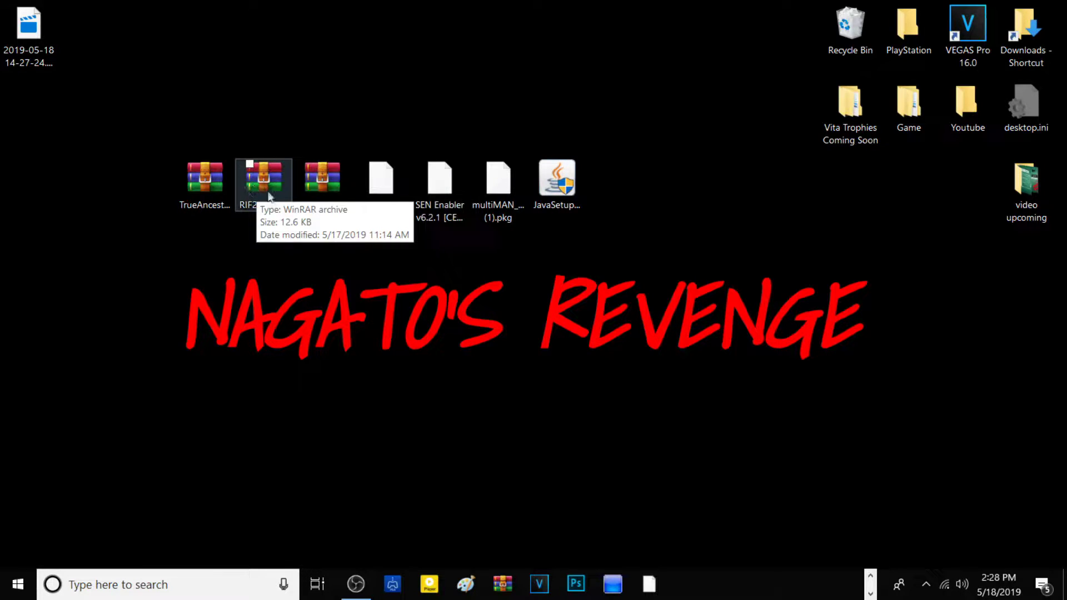
pyautogui.click(188, 178)
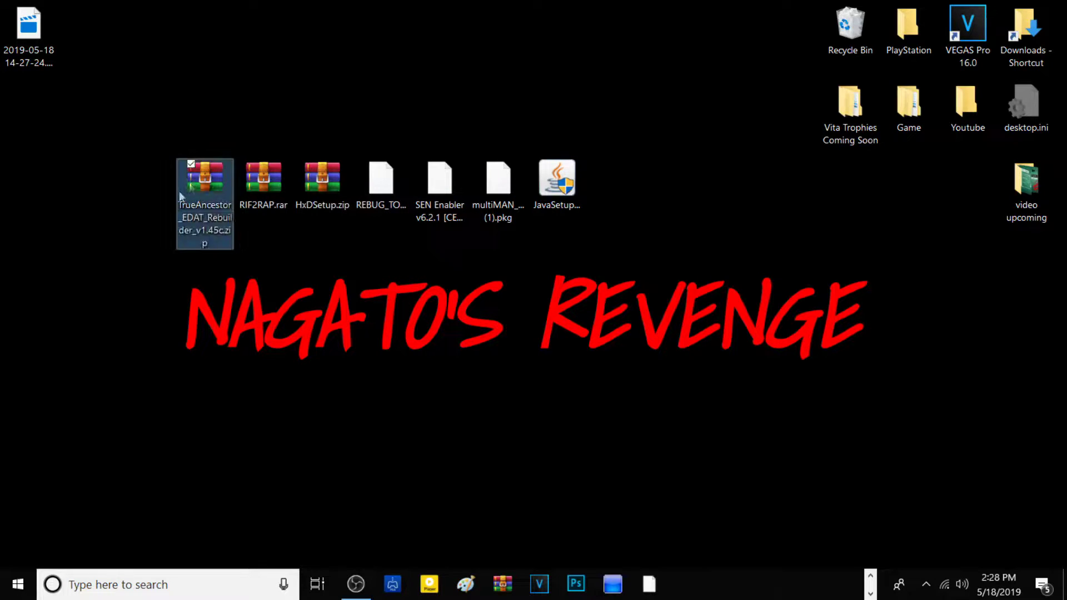
pyautogui.click(202, 113)
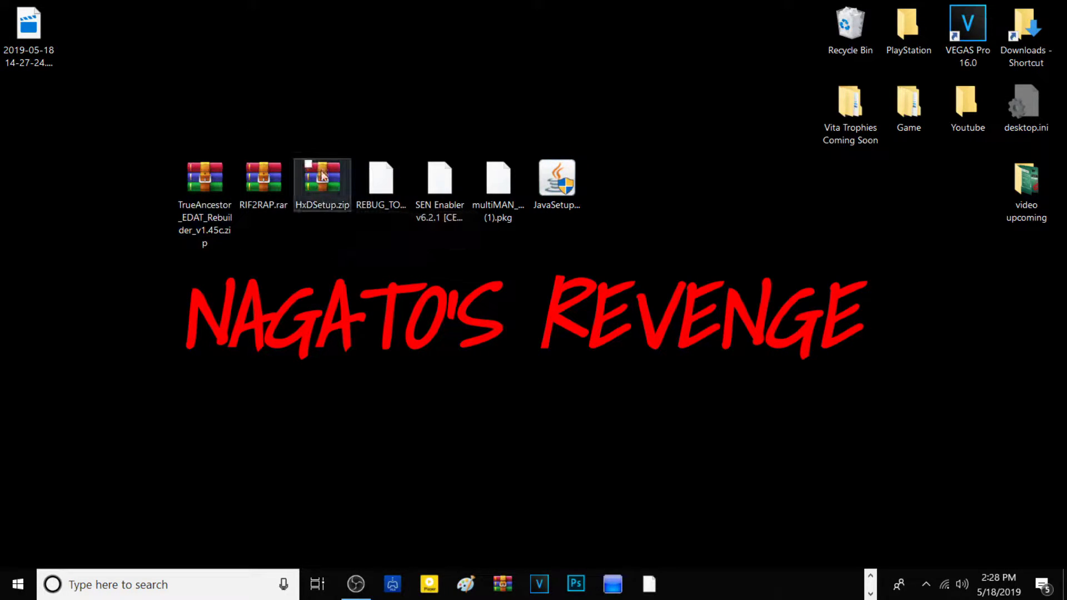
pyautogui.click(541, 179)
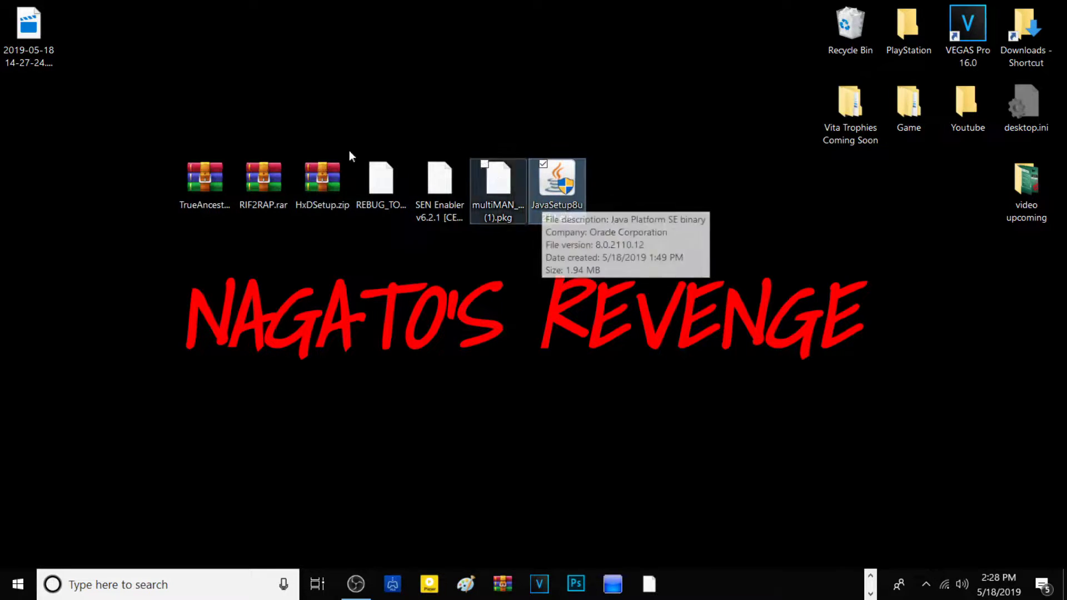
pyautogui.click(184, 192)
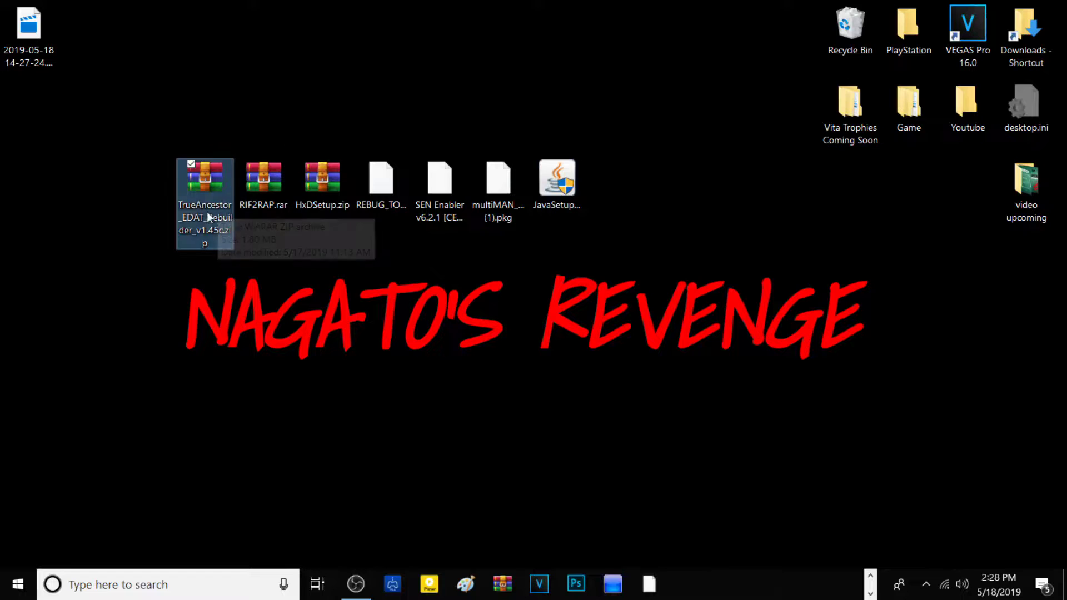
pyautogui.click(567, 174)
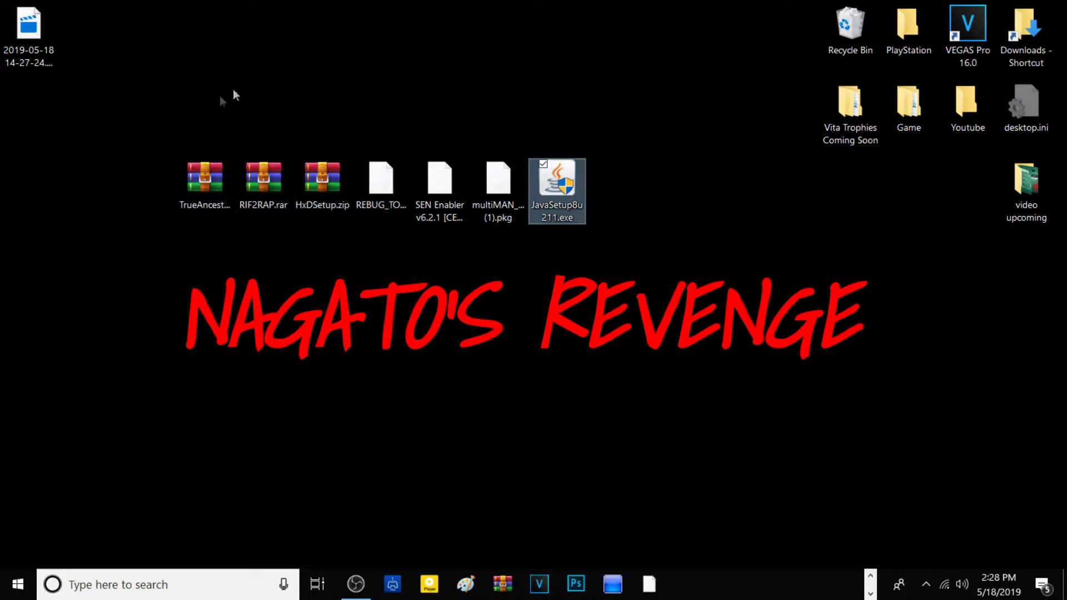
# Check the REBUG Toolbox, multiMAN and SEN Enabler PKG files on the desktop by their full names
pyautogui.click(389, 185)
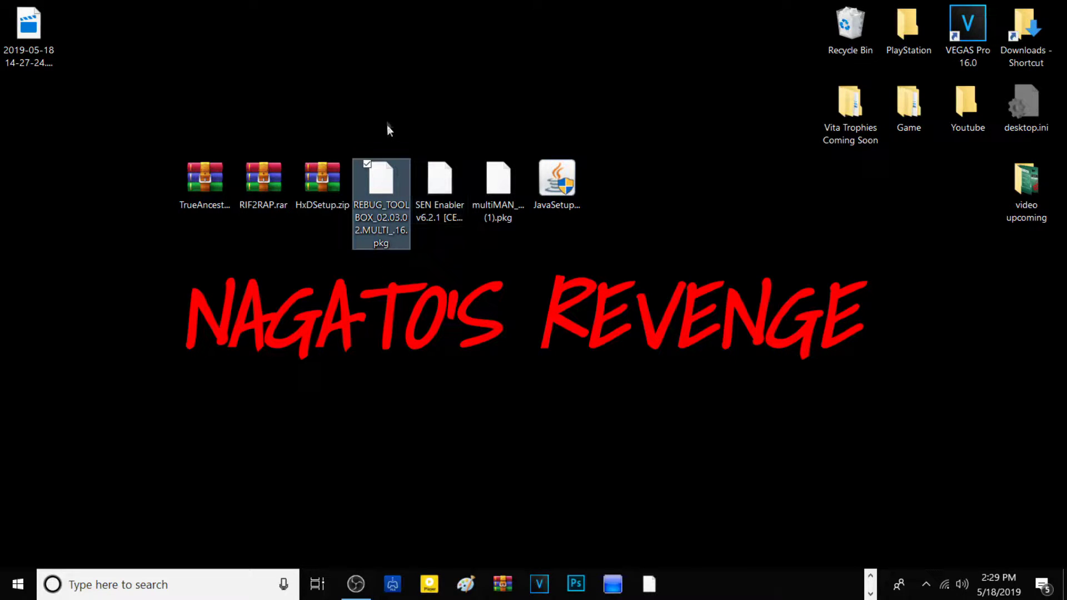
pyautogui.click(503, 170)
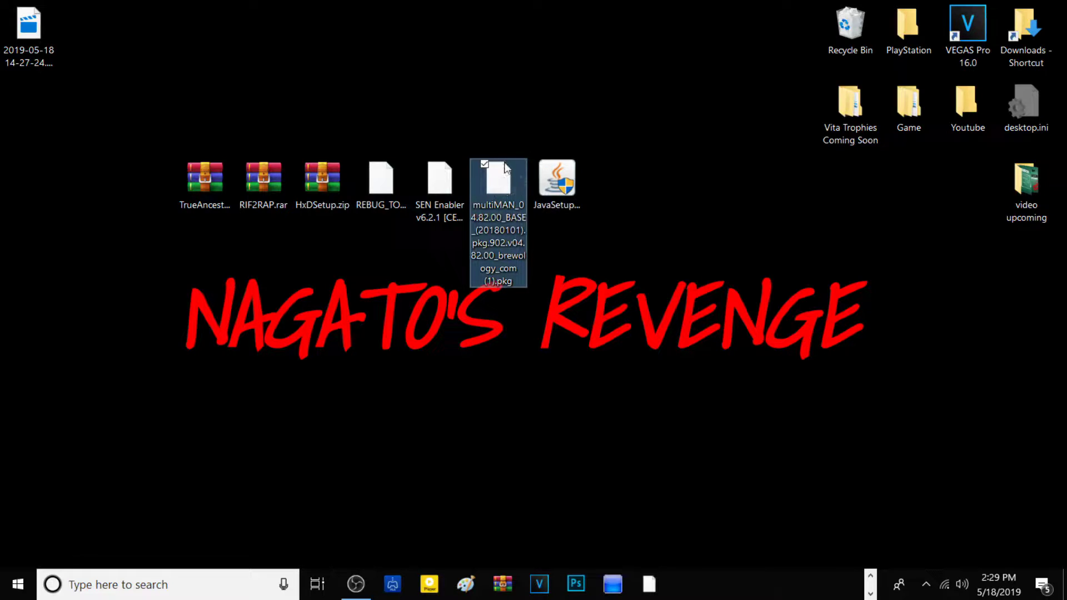
pyautogui.click(449, 176)
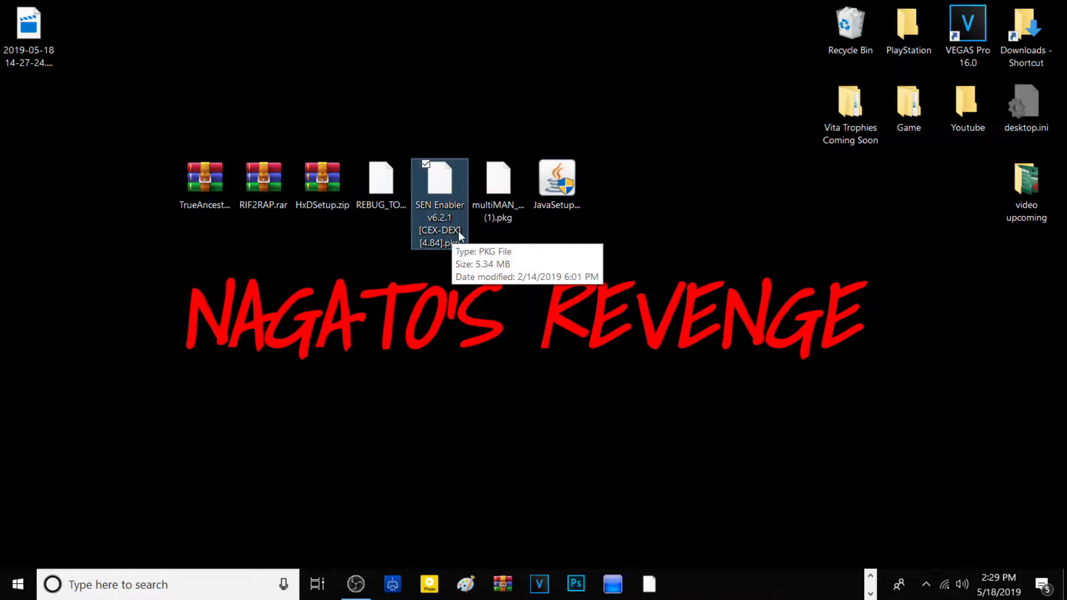
pyautogui.click(478, 331)
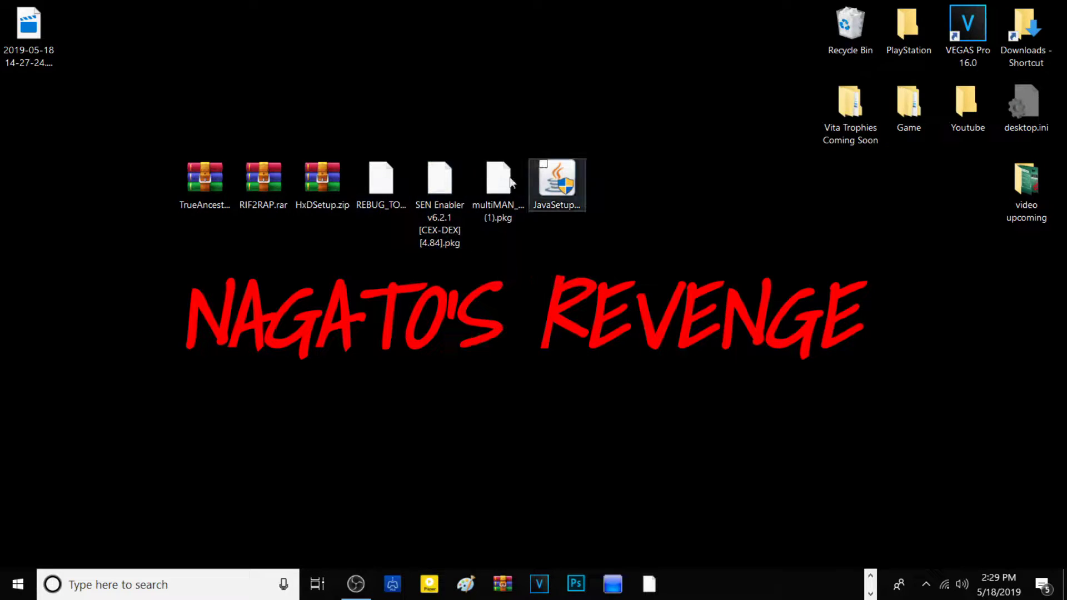
pyautogui.moveTo(163, 135); pyautogui.dragTo(497, 235)
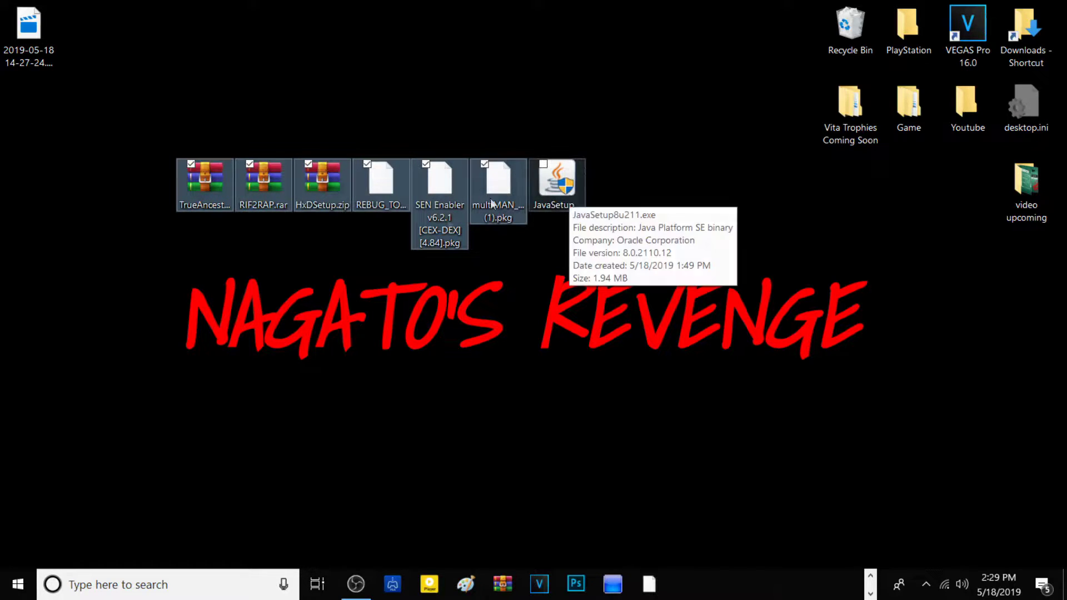
pyautogui.click(544, 256)
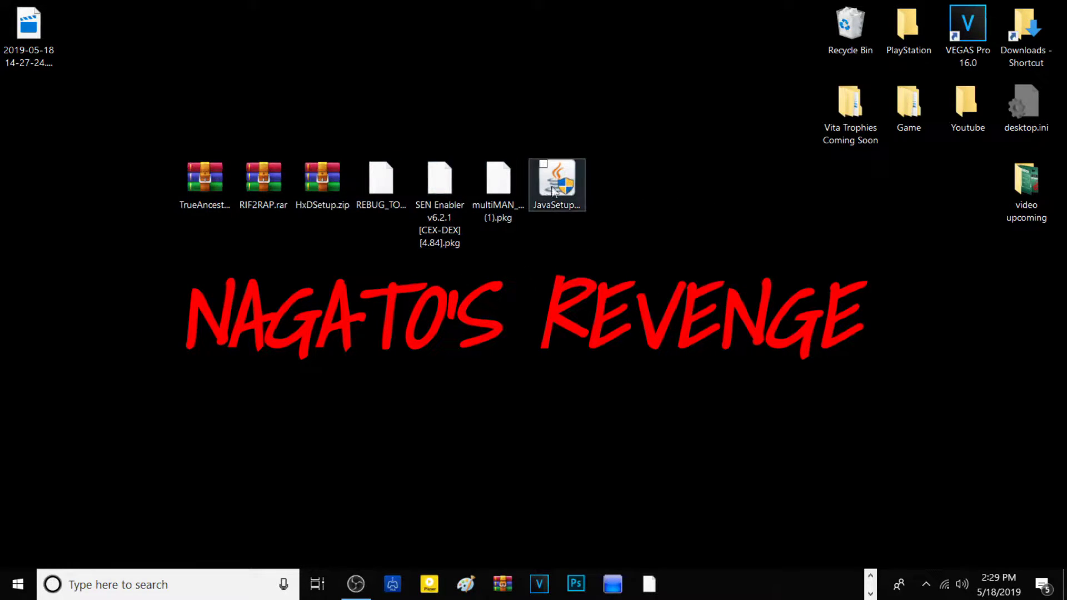
# Run the JavaSetup8u211.exe installer, install Java to the default destination folder, and minimize the progress window
pyautogui.click(552, 191)
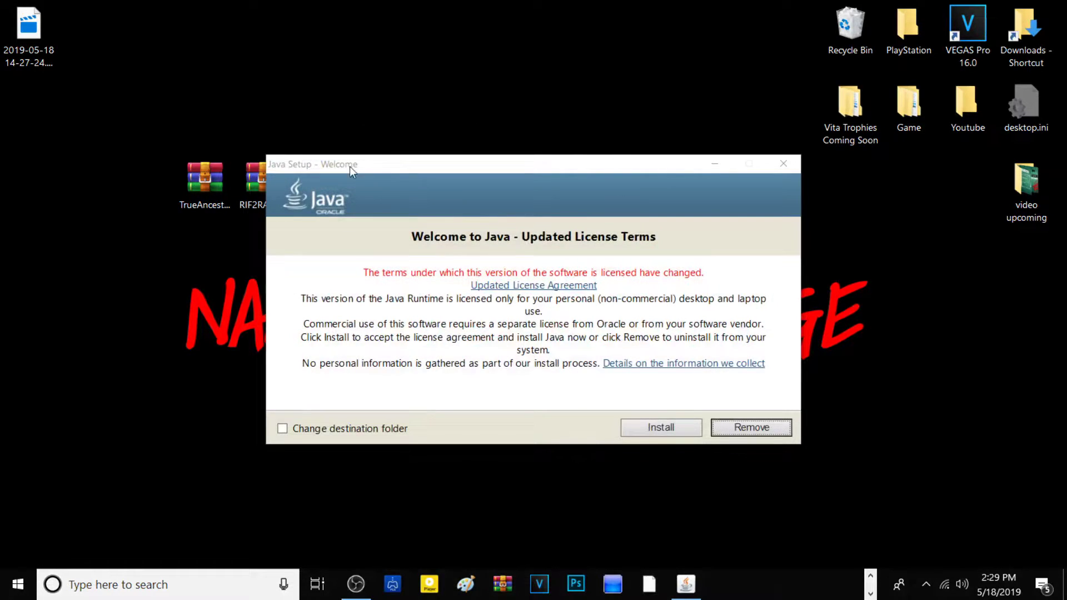
pyautogui.moveTo(351, 168); pyautogui.dragTo(253, 156)
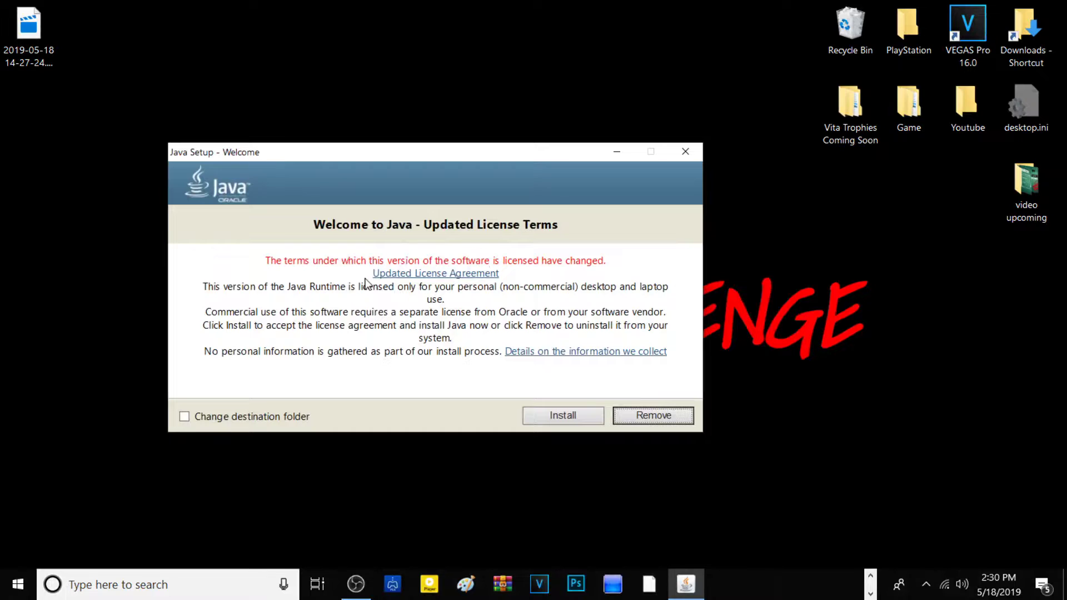
pyautogui.click(541, 415)
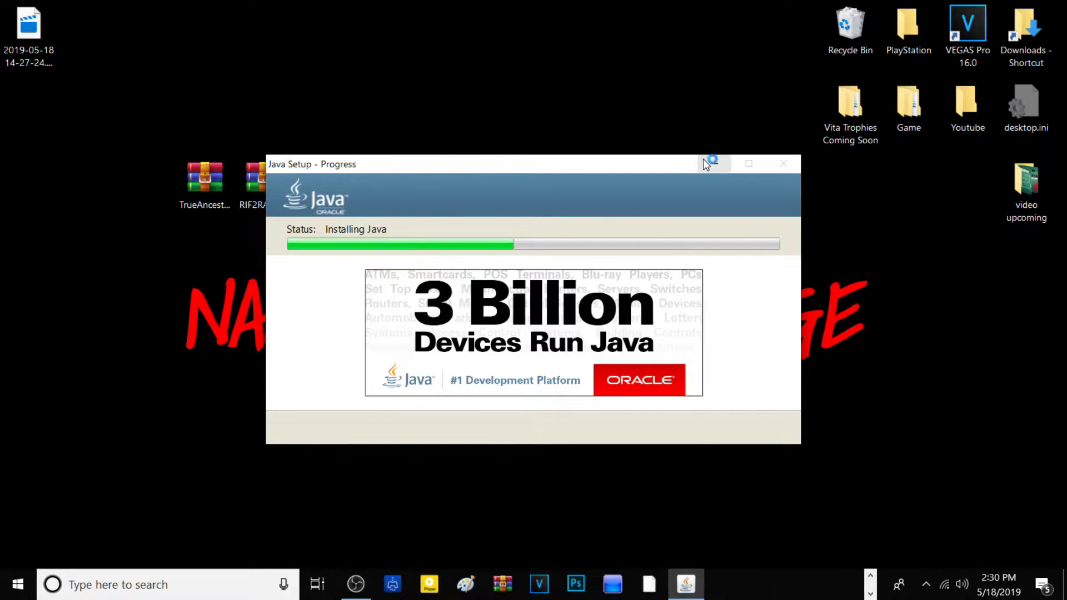
pyautogui.moveTo(519, 158); pyautogui.dragTo(725, 228)
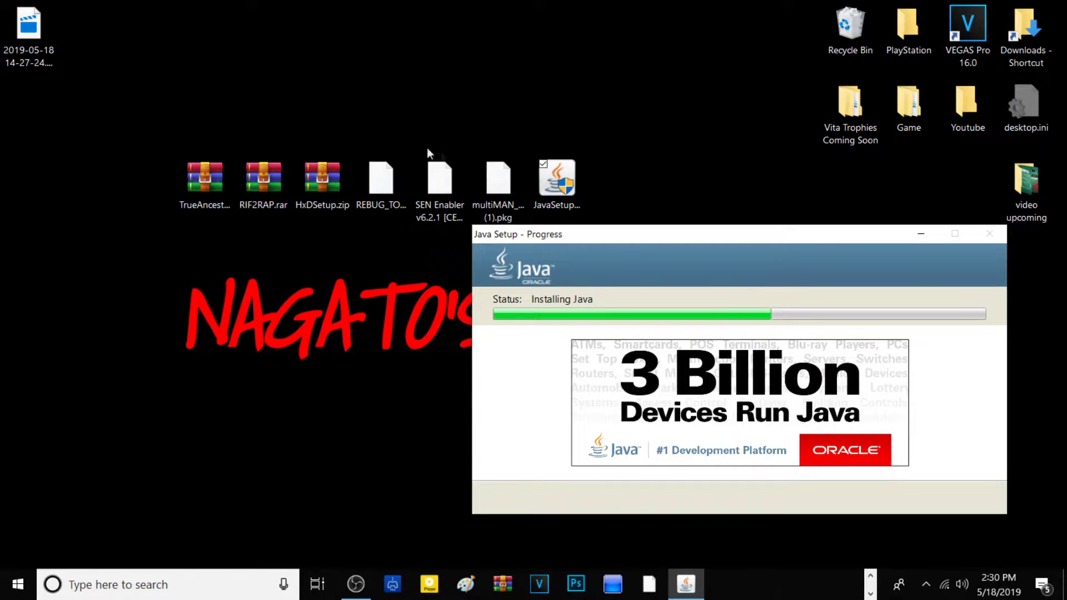
pyautogui.moveTo(755, 242); pyautogui.dragTo(570, 184)
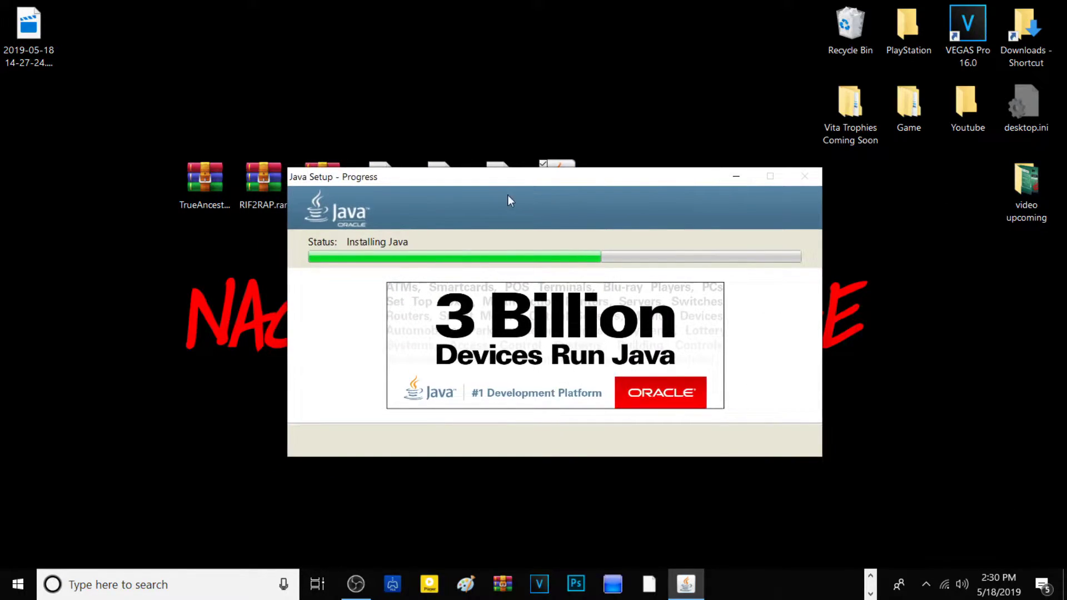
pyautogui.click(727, 181)
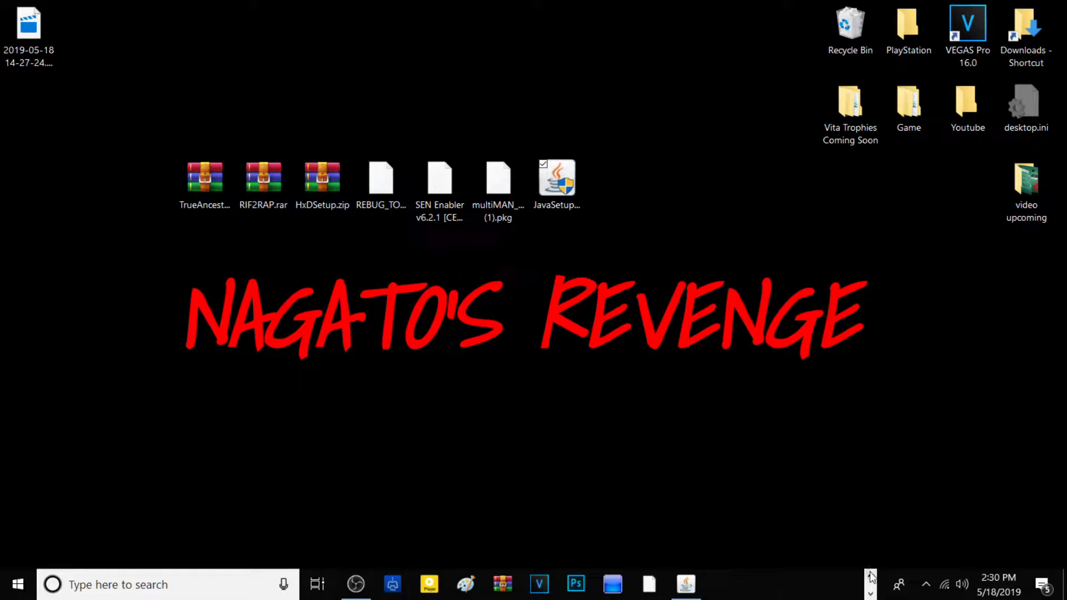
# Bring up the File Explorer window of the SONY (H:) USB drive and maximize it
pyautogui.click(870, 590)
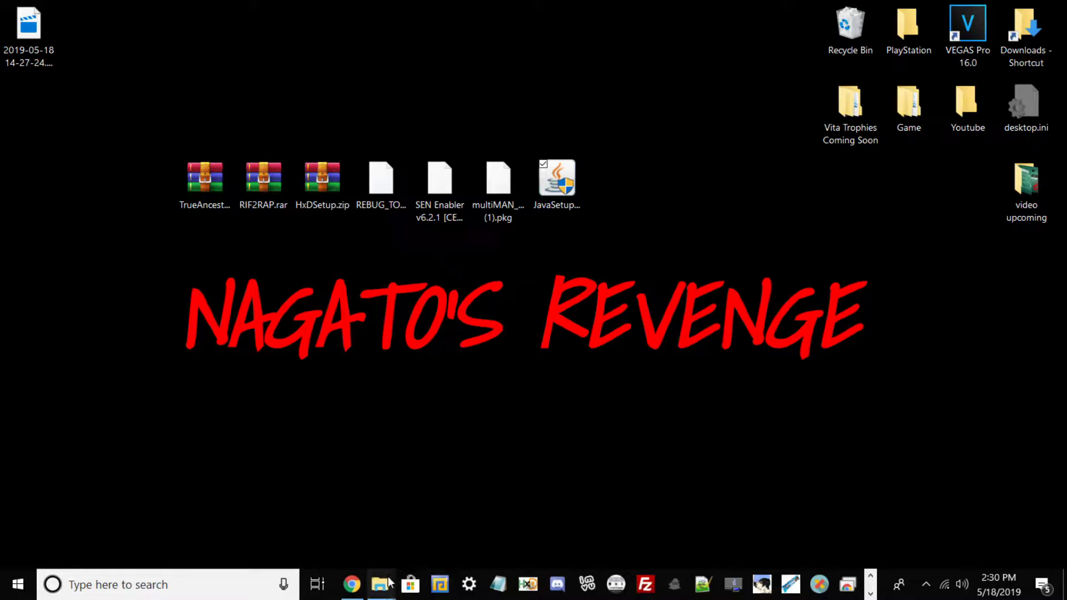
pyautogui.moveTo(387, 576)
pyautogui.click(479, 517)
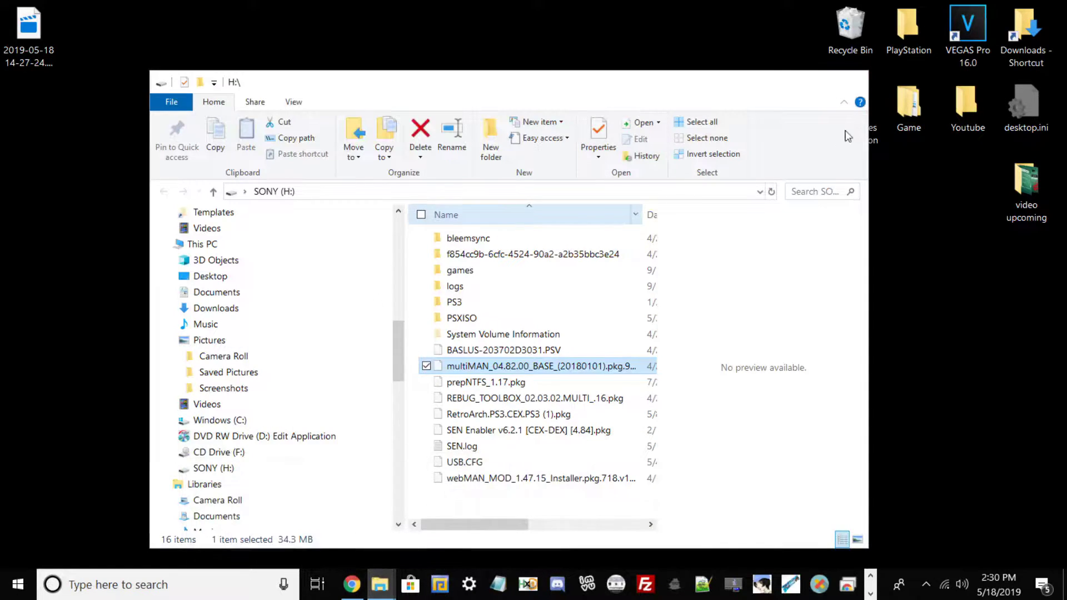
pyautogui.click(815, 82)
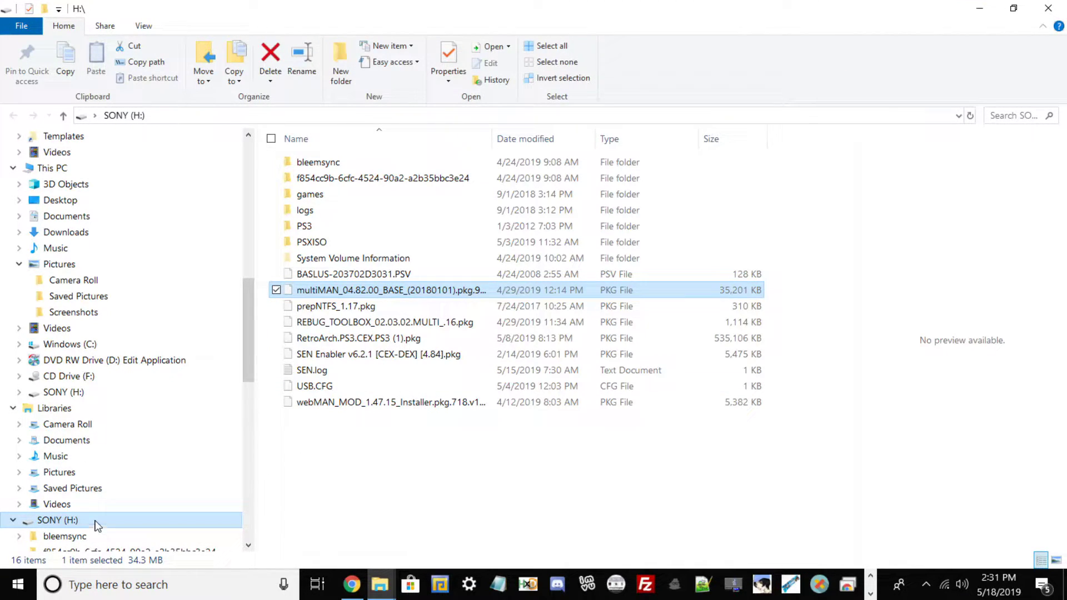
# Check the file system and capacity in the properties of the SONY (H:) drive
pyautogui.click(64, 522)
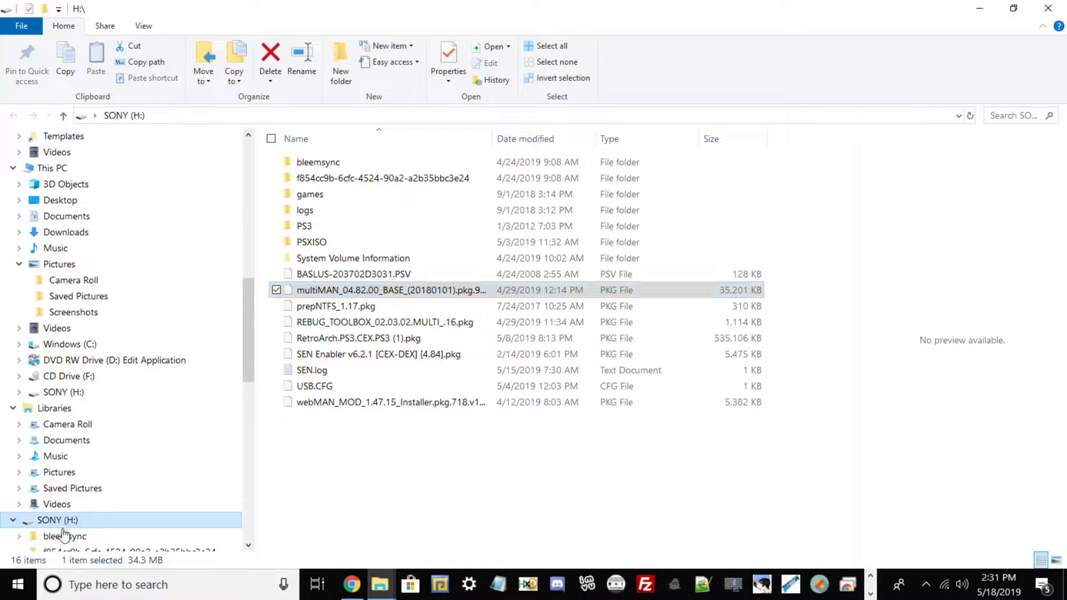
pyautogui.rightClick(116, 518)
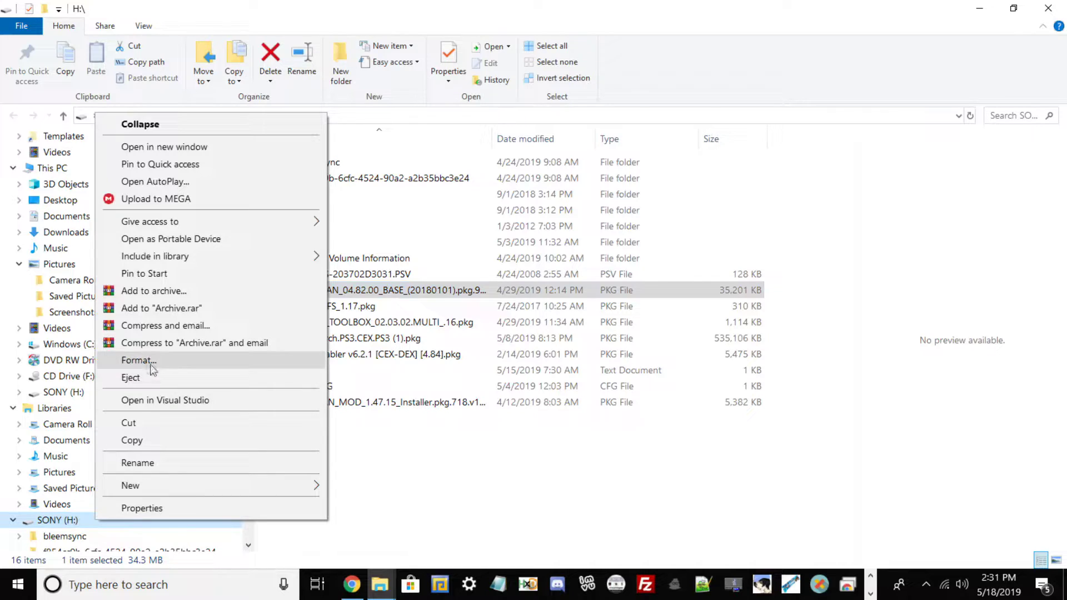
pyautogui.click(152, 507)
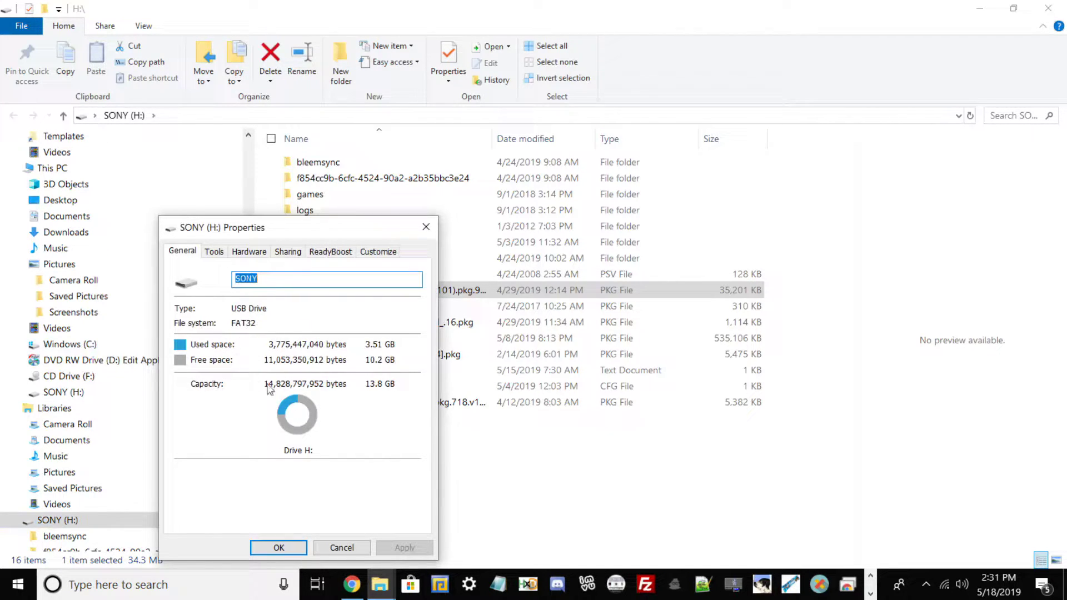
pyautogui.click(342, 548)
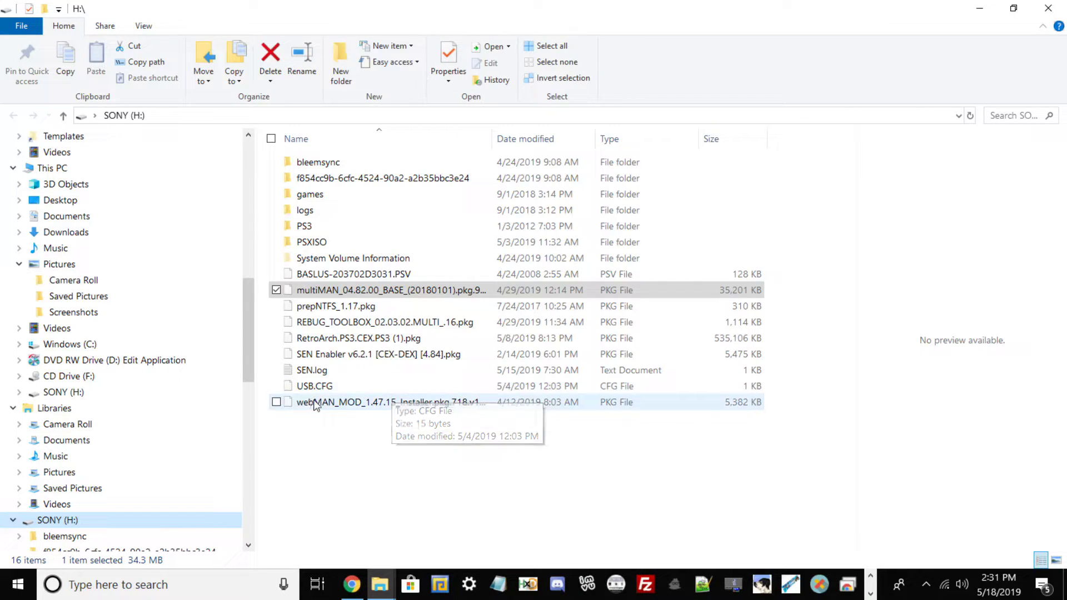
# Open the format settings for the SONY (H:) drive and choose FAT32 as the file system after trying the other options
pyautogui.rightClick(58, 522)
pyautogui.click(84, 361)
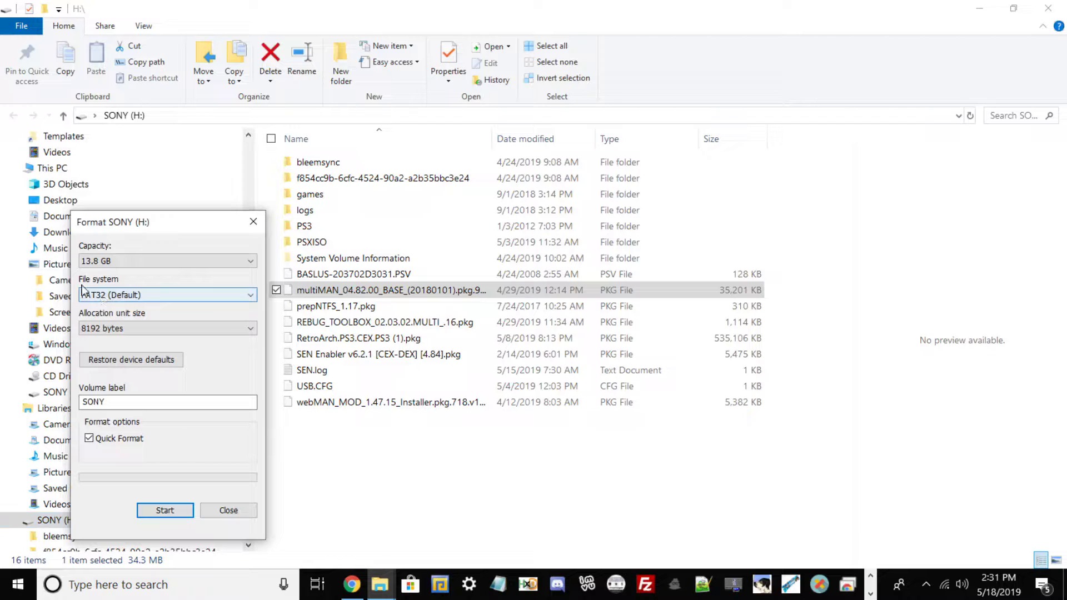
pyautogui.click(114, 296)
pyautogui.click(90, 309)
pyautogui.click(111, 295)
pyautogui.click(106, 326)
pyautogui.click(109, 298)
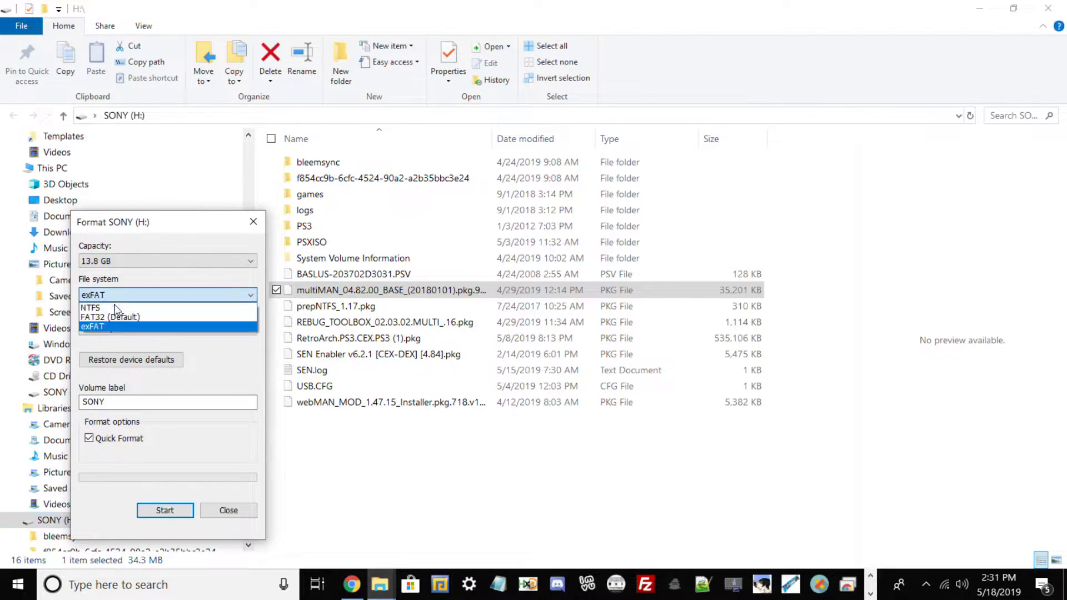
pyautogui.click(111, 317)
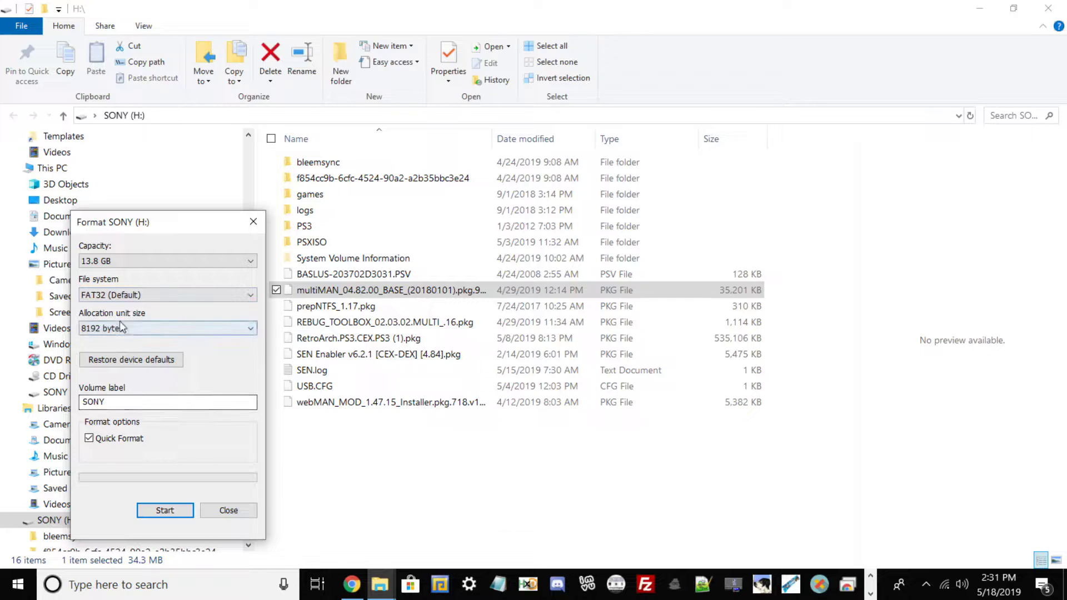
# Review the allocation unit size and volume label, start formatting SONY (H:), cancel at the erase warning, and close the format settings
pyautogui.click(122, 329)
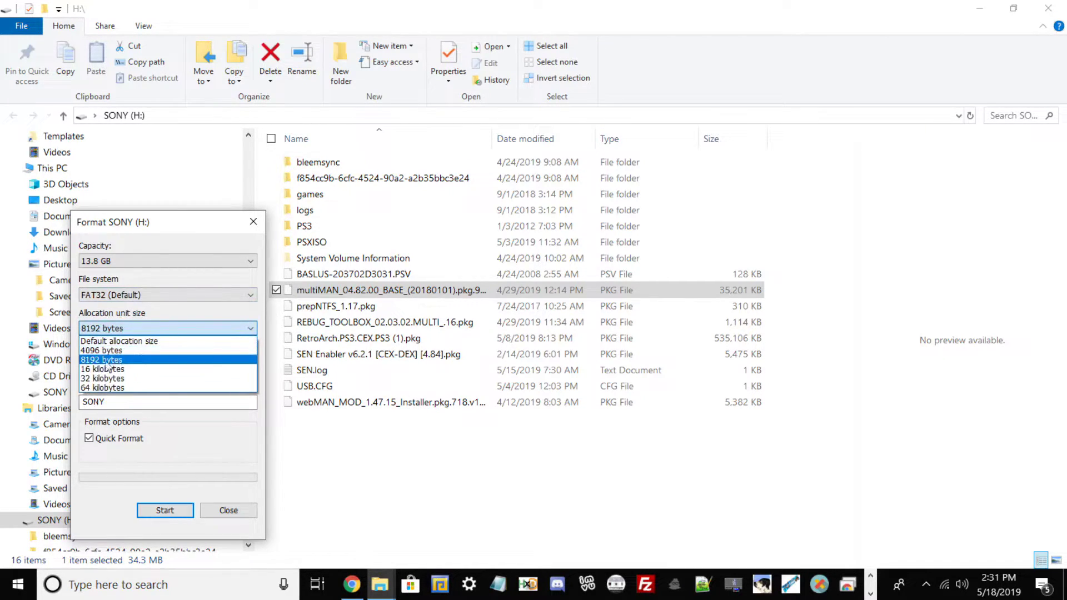
pyautogui.click(136, 328)
pyautogui.click(133, 401)
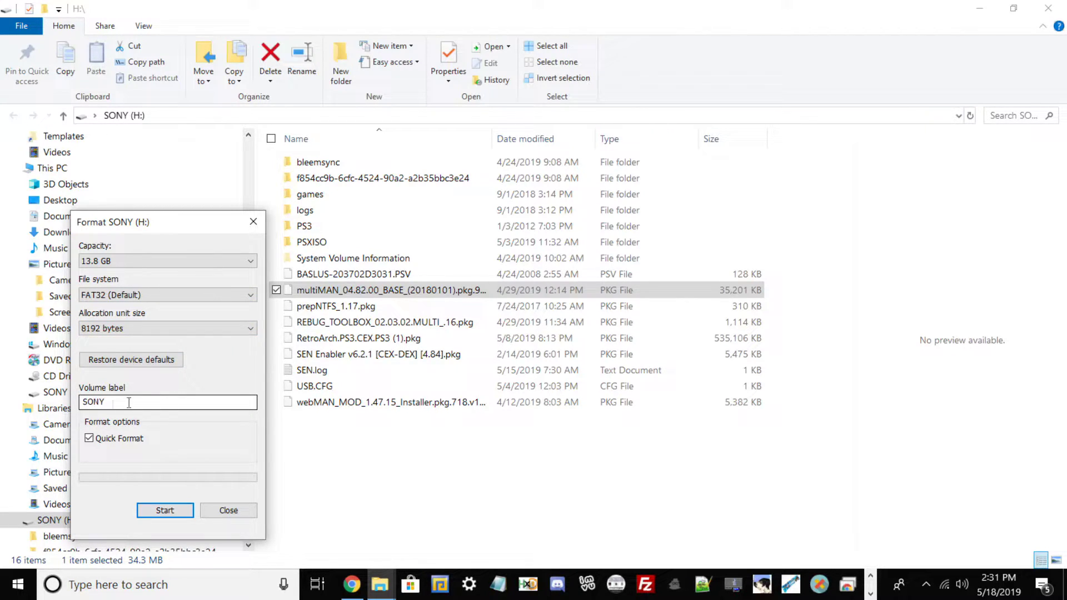
pyautogui.moveTo(126, 402); pyautogui.dragTo(61, 384)
pyautogui.click(165, 511)
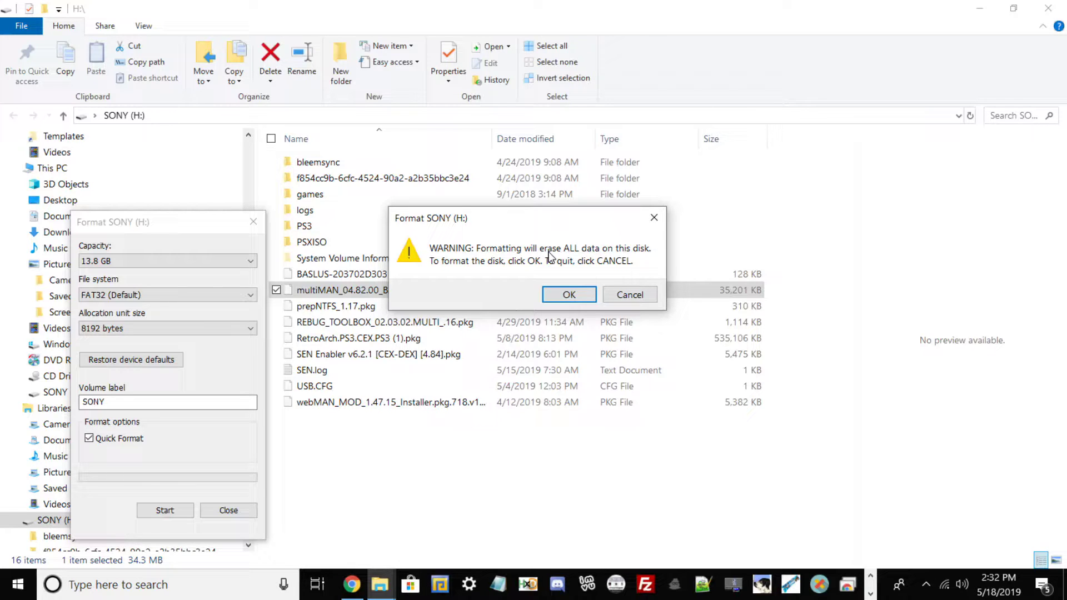
pyautogui.click(629, 295)
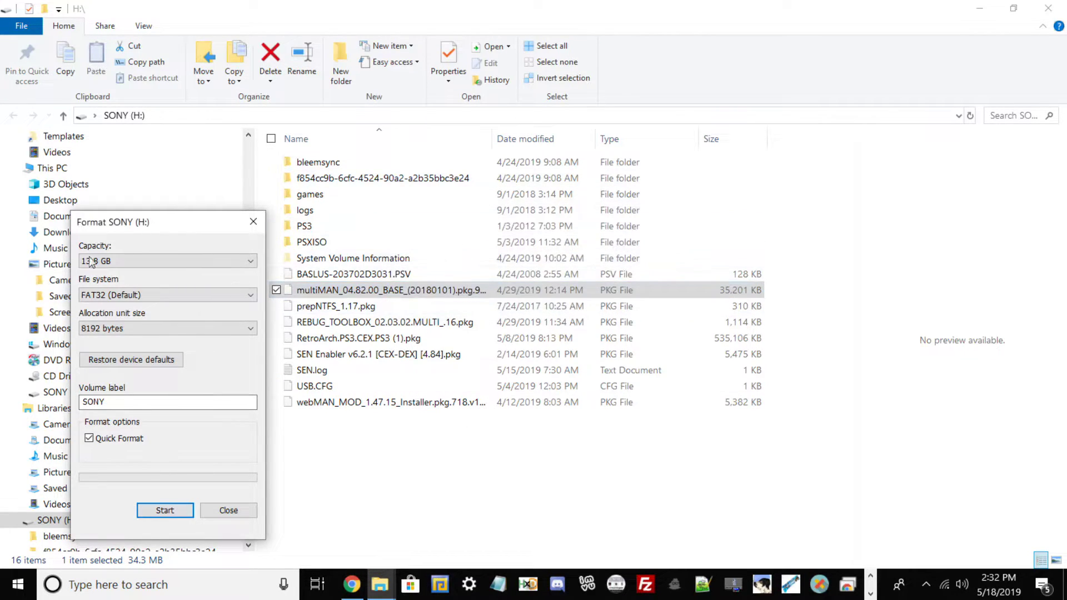
pyautogui.click(240, 511)
# Restore the SONY (H:) window to its smaller size and move it off the Java Setup window
pyautogui.click(1013, 8)
pyautogui.moveTo(456, 80); pyautogui.dragTo(230, 293)
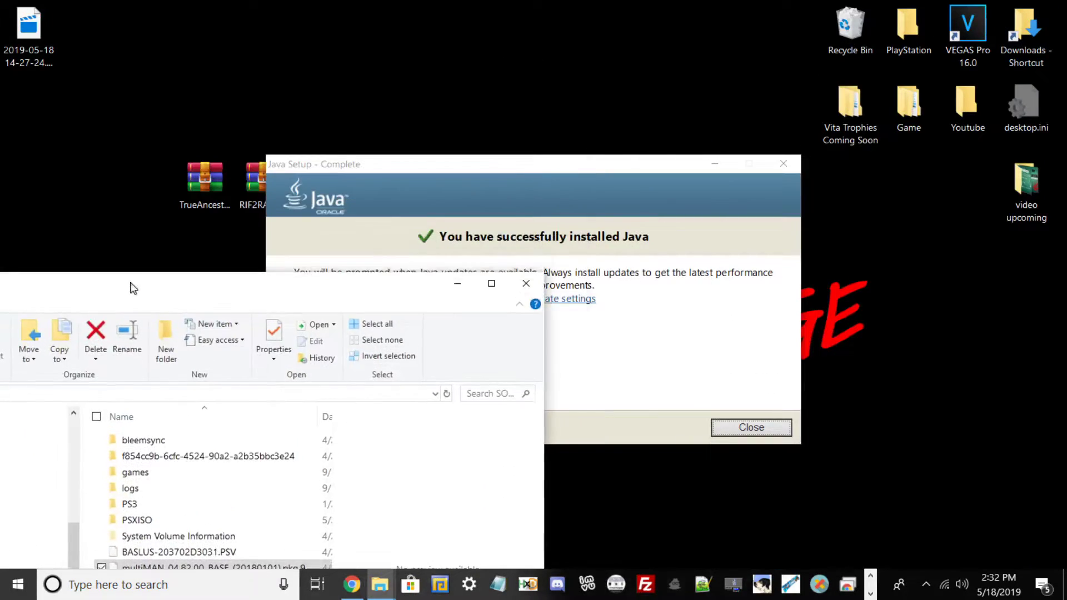
# Minimize the SONY (H:) window to uncover the Java Setup window, and close the completed Java installer
pyautogui.moveTo(377, 290); pyautogui.dragTo(395, 127)
pyautogui.click(573, 126)
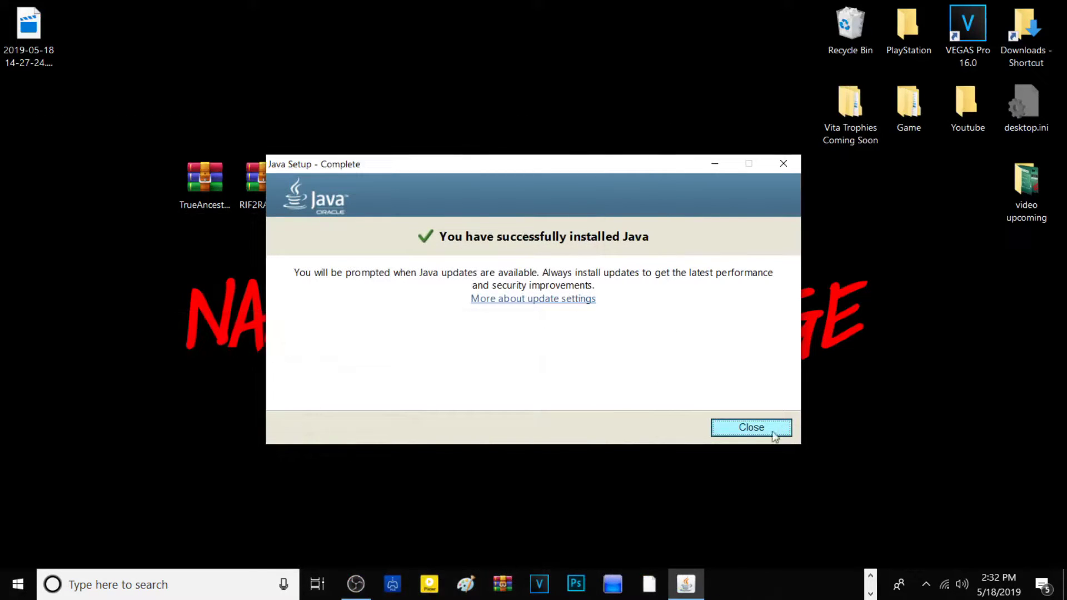
pyautogui.click(736, 428)
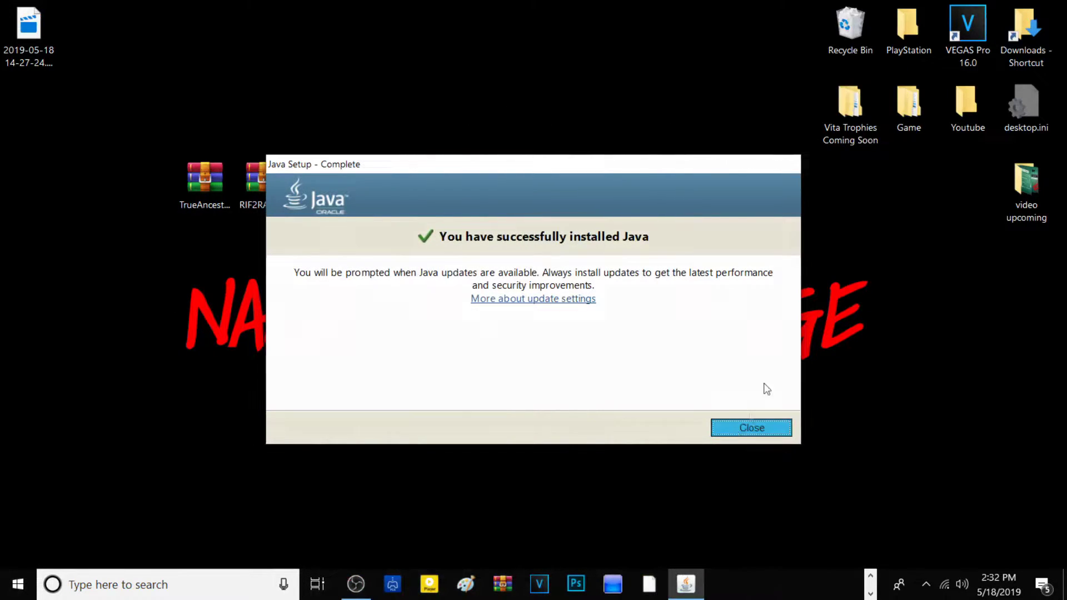
# Copy the REBUG_TOOLBOX, SEN Enabler and multiMAN PKG files from the desktop to SONY (H:), replacing the files with the same names
pyautogui.click(870, 576)
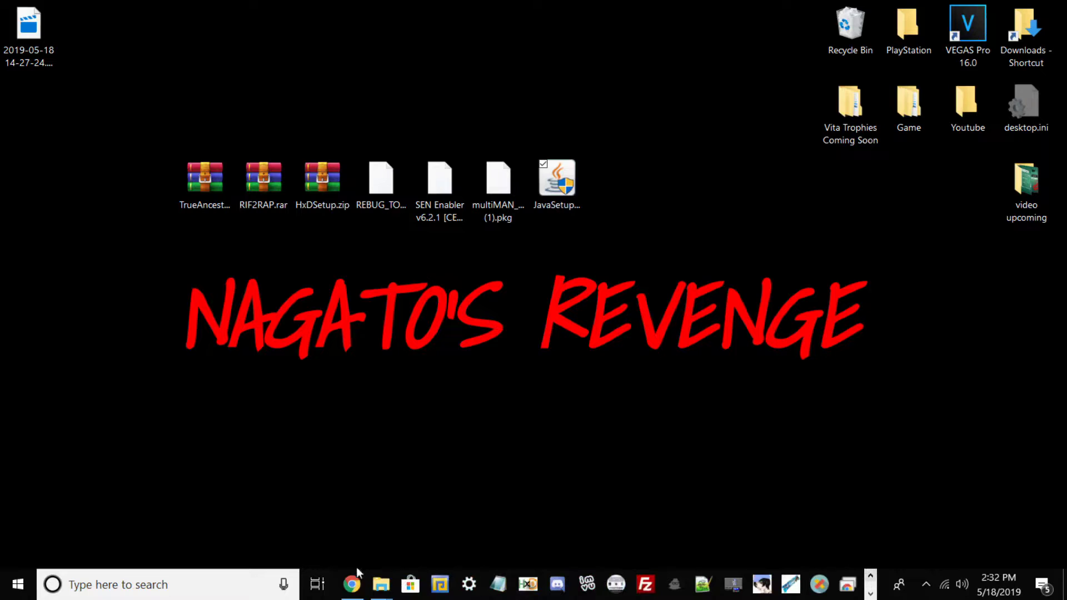
pyautogui.moveTo(380, 584)
pyautogui.click(496, 529)
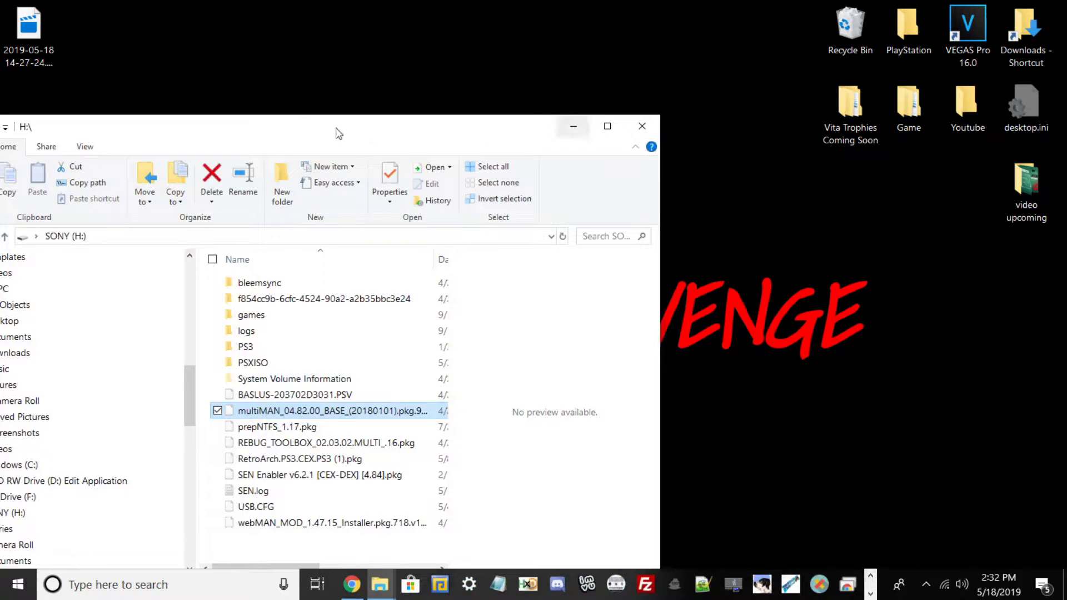
pyautogui.moveTo(410, 128); pyautogui.dragTo(895, 60)
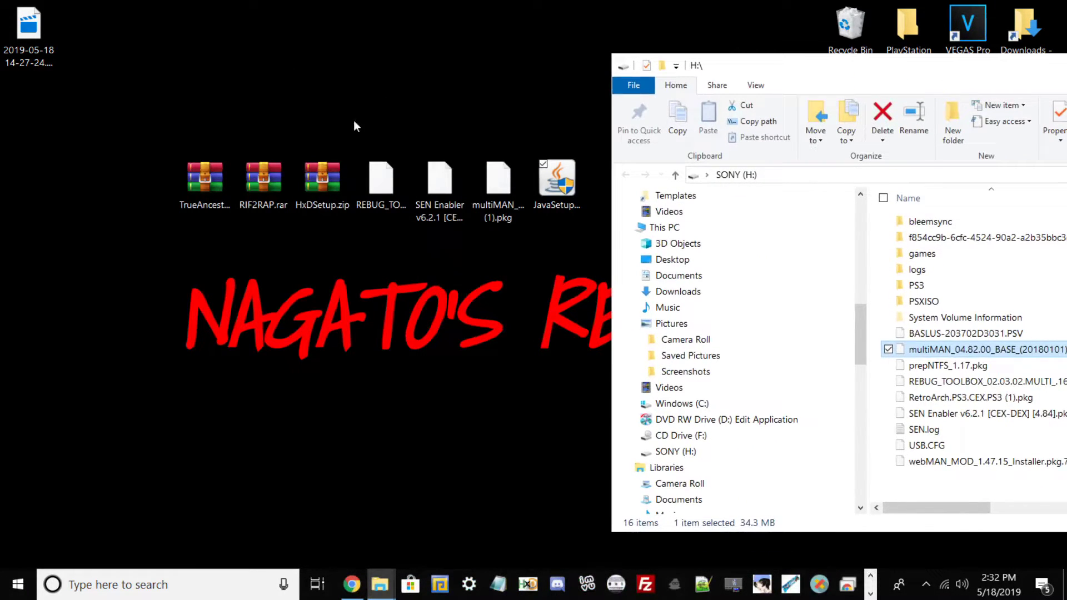
pyautogui.click(364, 201)
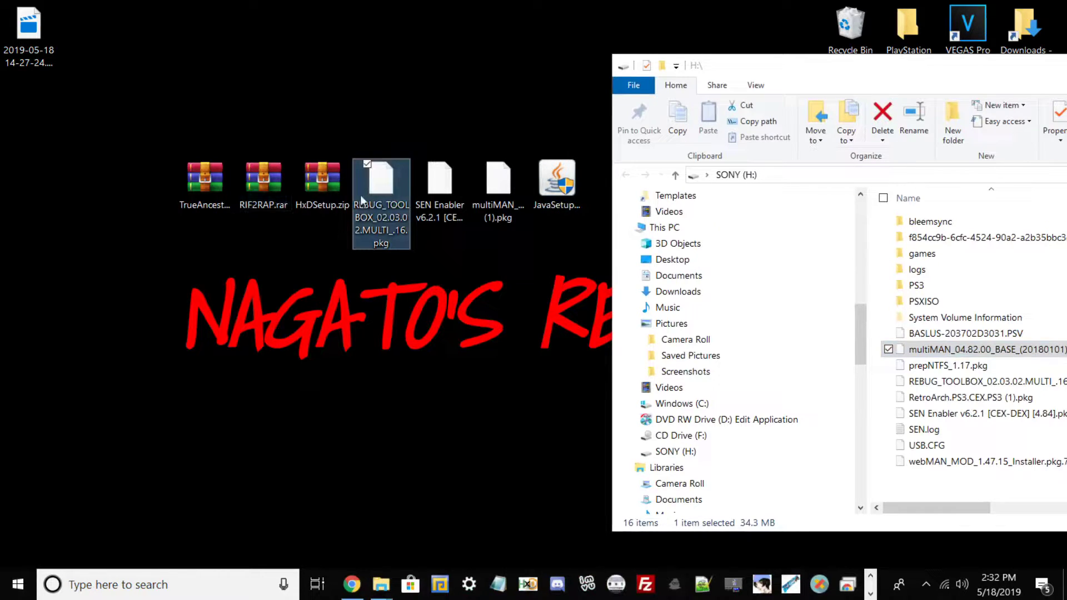
pyautogui.click(438, 183)
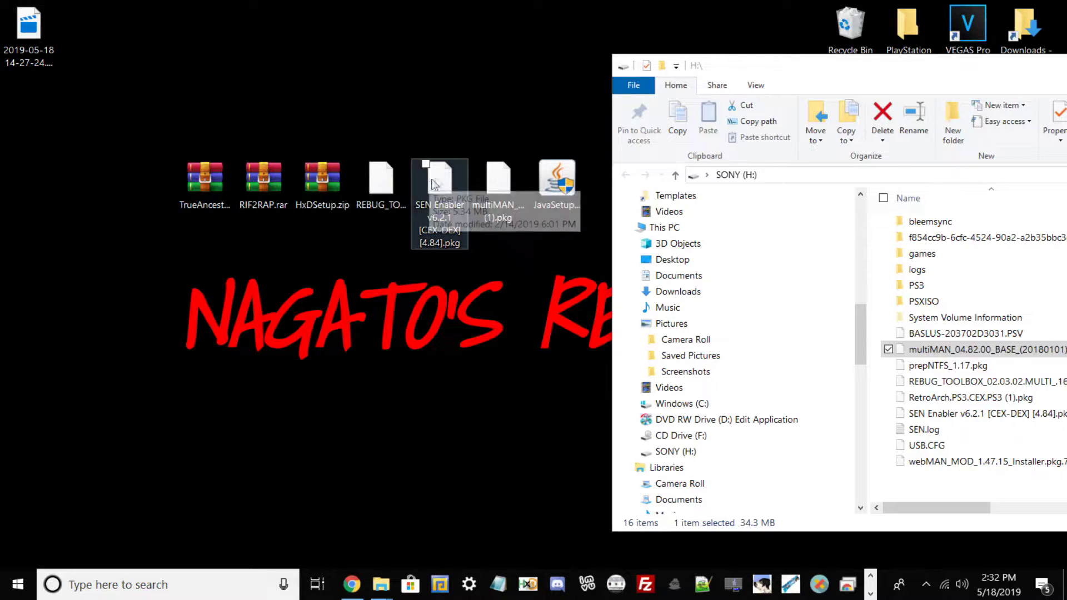
pyautogui.moveTo(371, 136); pyautogui.dragTo(775, 78)
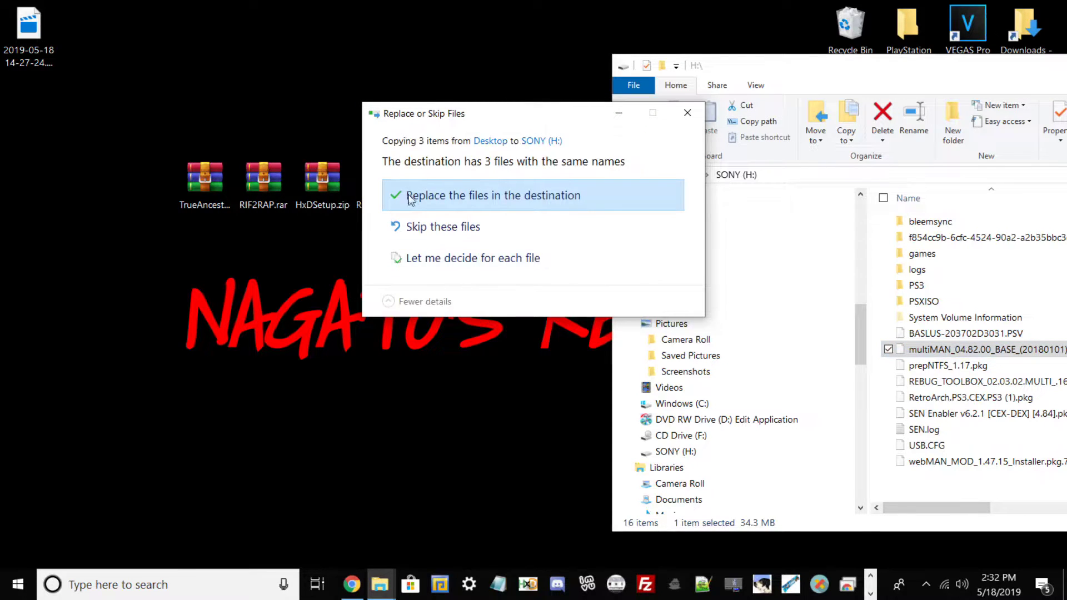
pyautogui.click(443, 195)
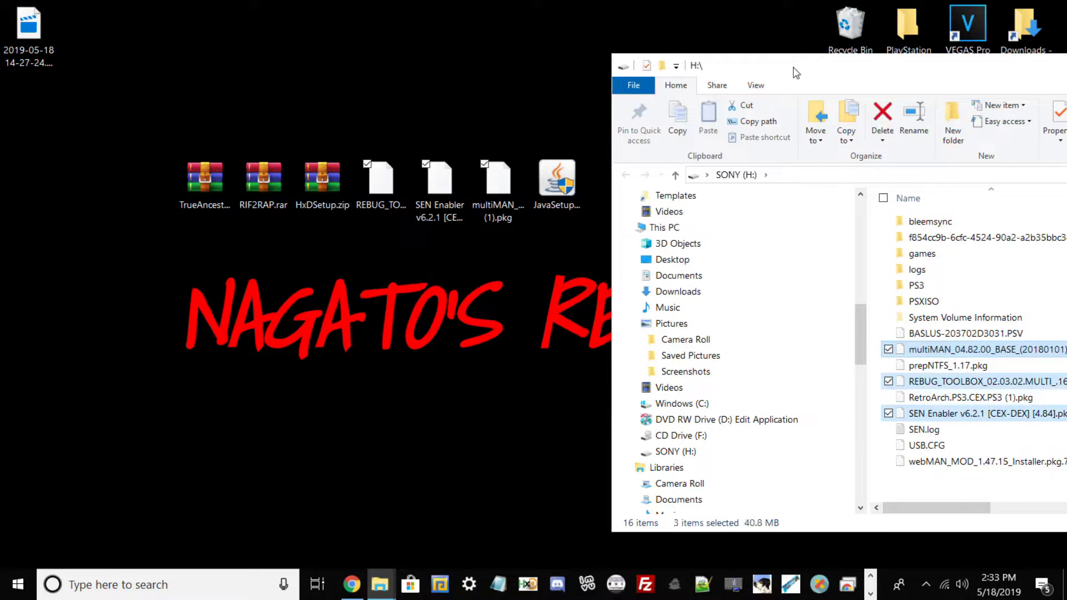
# Move the SONY (H:) window below the desktop files and delete the three PKG files from the desktop
pyautogui.moveTo(796, 72); pyautogui.dragTo(305, 364)
pyautogui.moveTo(502, 222); pyautogui.dragTo(528, 77)
pyautogui.moveTo(621, 77); pyautogui.dragTo(354, 29)
pyautogui.press('Delete')
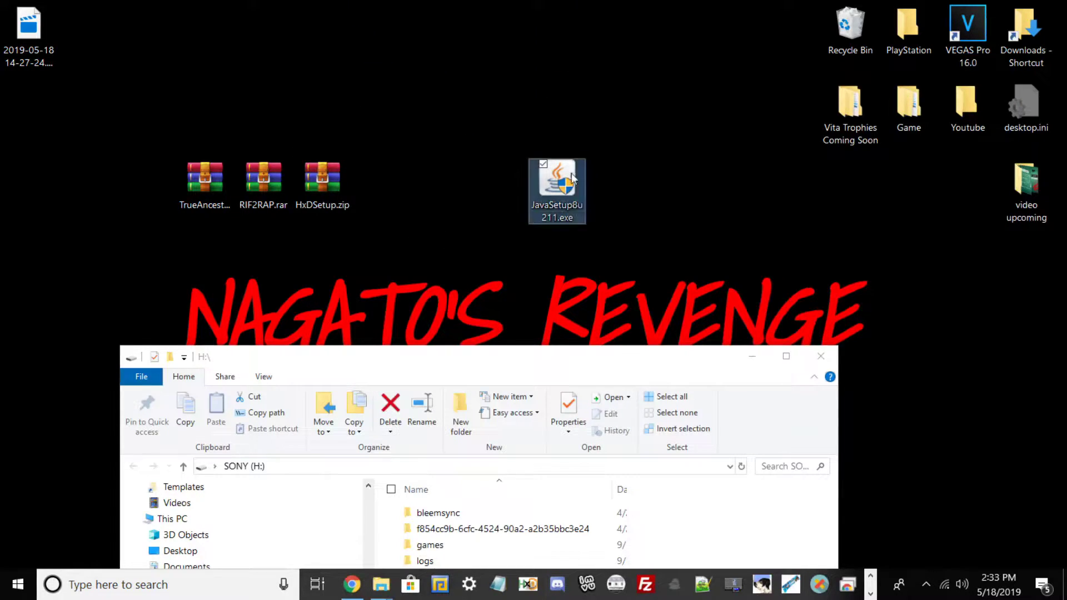
# Move JavaSetup8u211.exe below the video upcoming folder on the desktop and minimize the SONY (H:) window
pyautogui.moveTo(632, 224); pyautogui.dragTo(1025, 270)
pyautogui.moveTo(375, 194); pyautogui.dragTo(260, 196)
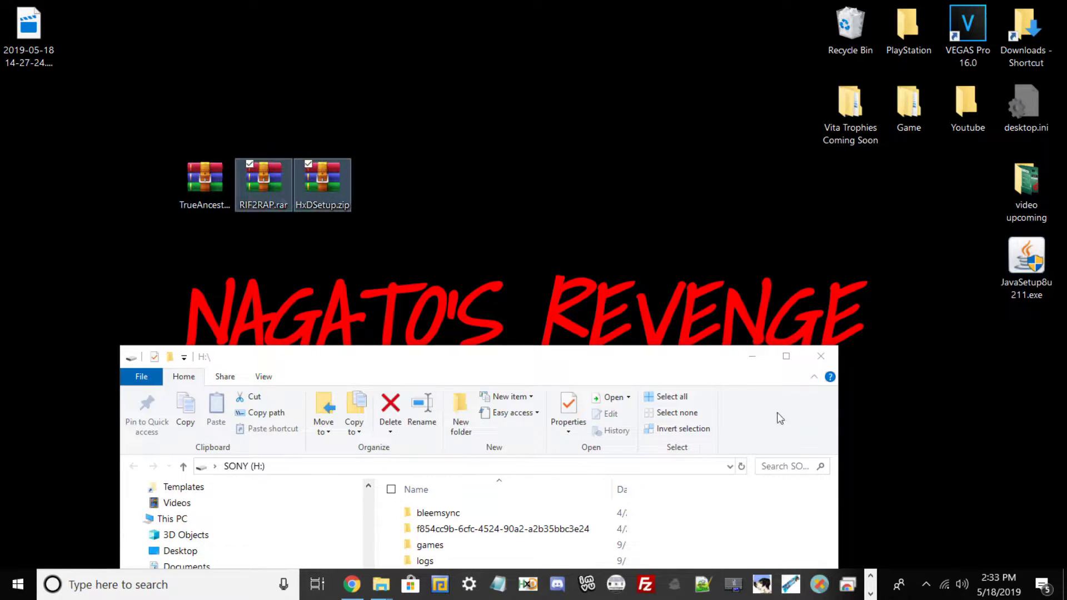
pyautogui.click(752, 356)
# Extract HxDSetup.zip directly onto the desktop
pyautogui.moveTo(166, 220); pyautogui.dragTo(293, 167)
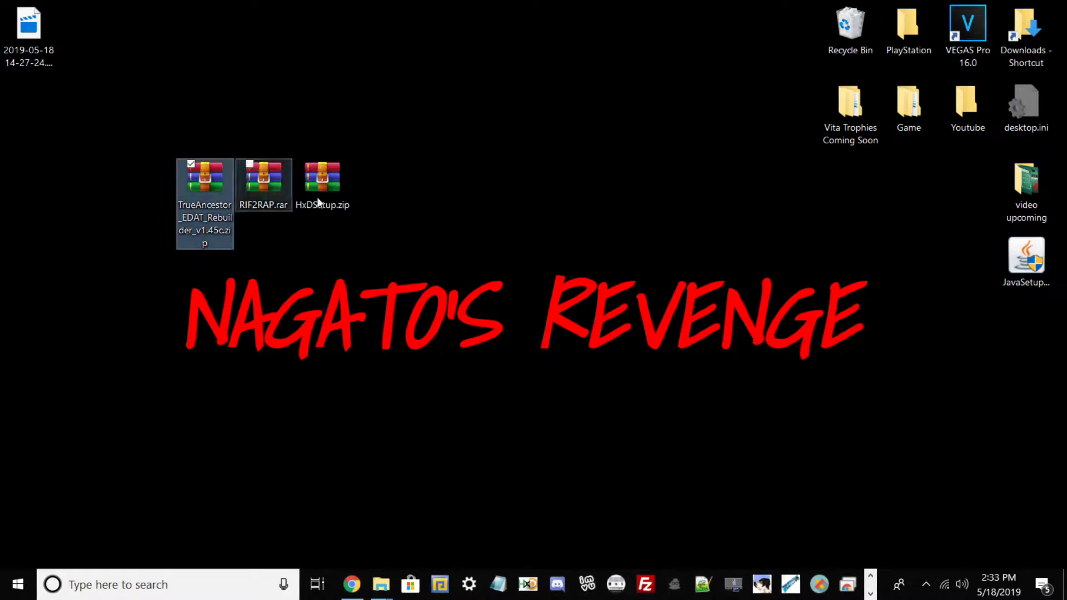
pyautogui.click(334, 191)
pyautogui.rightClick(313, 192)
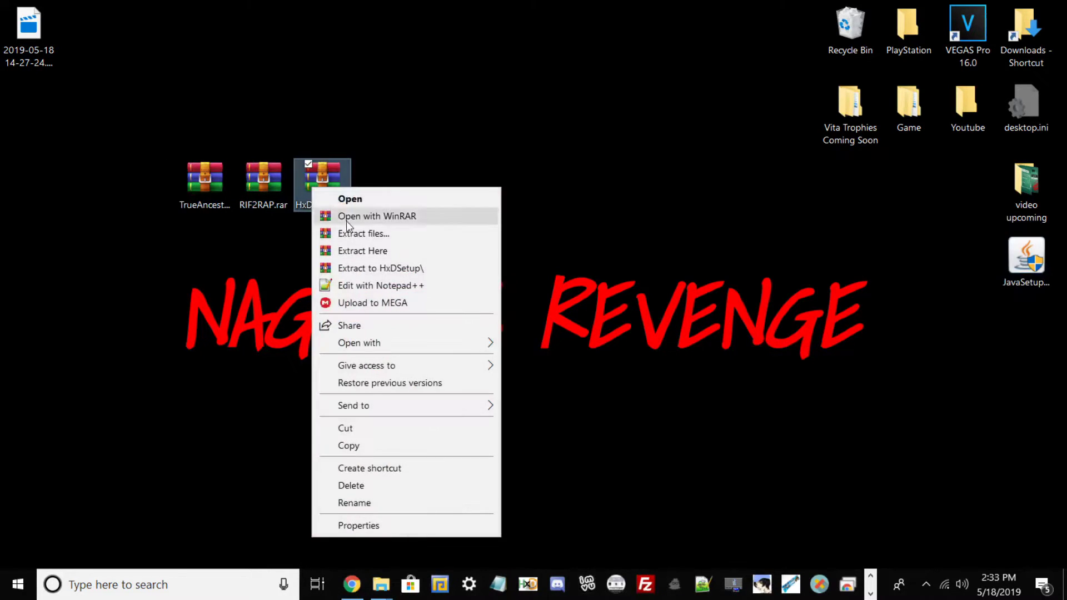
pyautogui.click(353, 251)
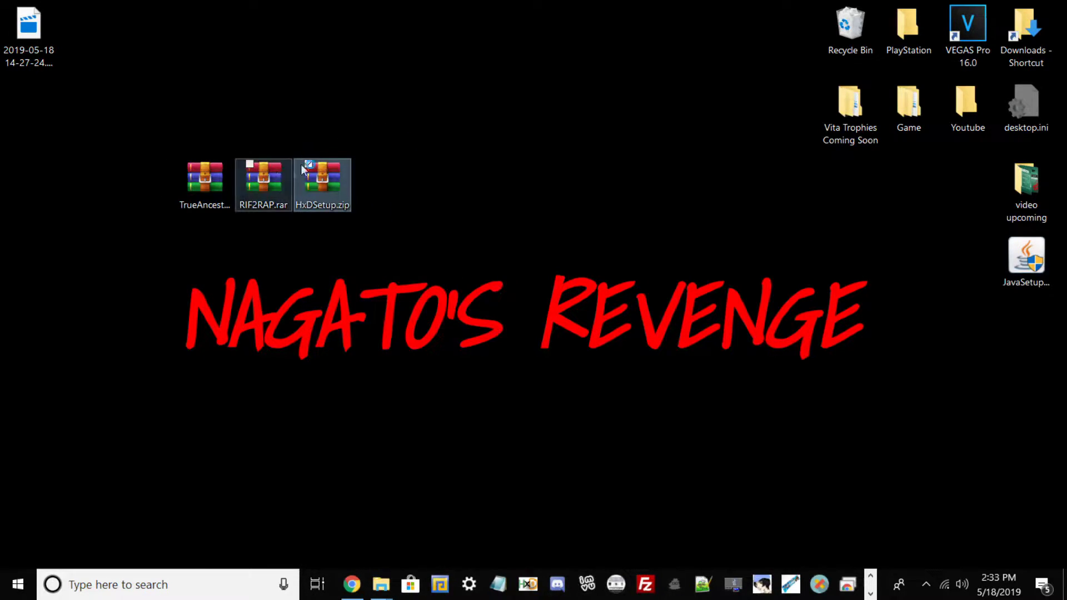
# Delete HxDSetup.zip and place the extracted HxDSetup.exe in the same row as the remaining archives
pyautogui.click(192, 191)
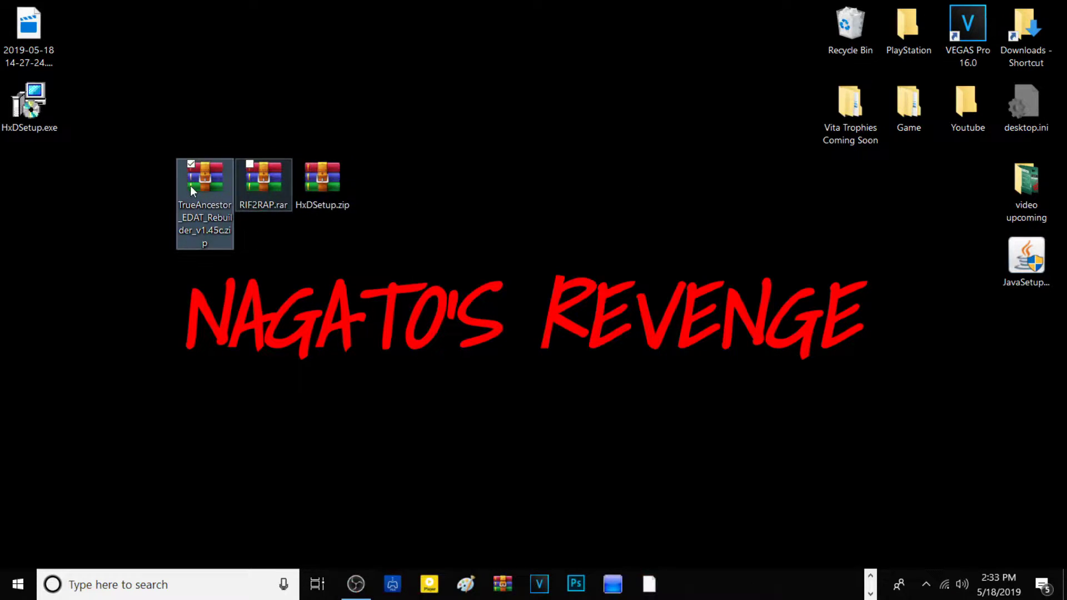
pyautogui.click(239, 178)
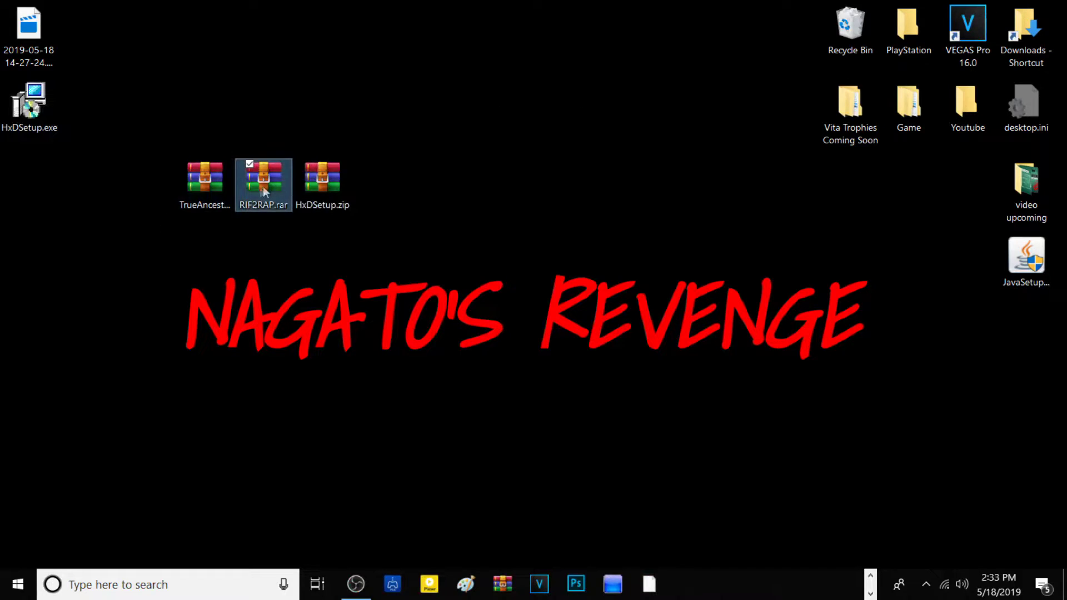
pyautogui.moveTo(174, 209); pyautogui.dragTo(471, 134)
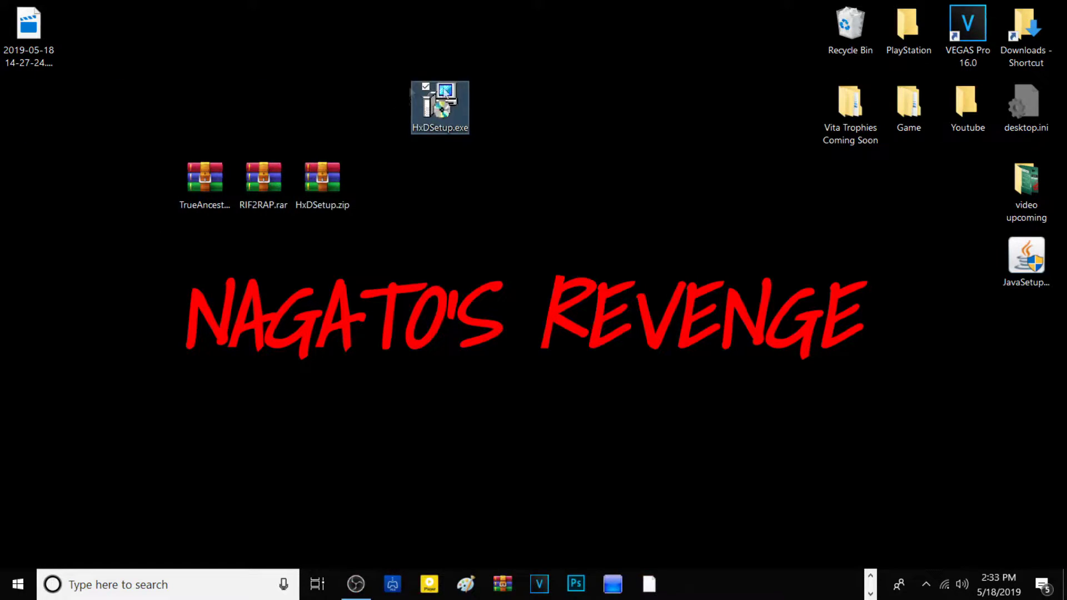
pyautogui.moveTo(445, 94); pyautogui.dragTo(445, 249)
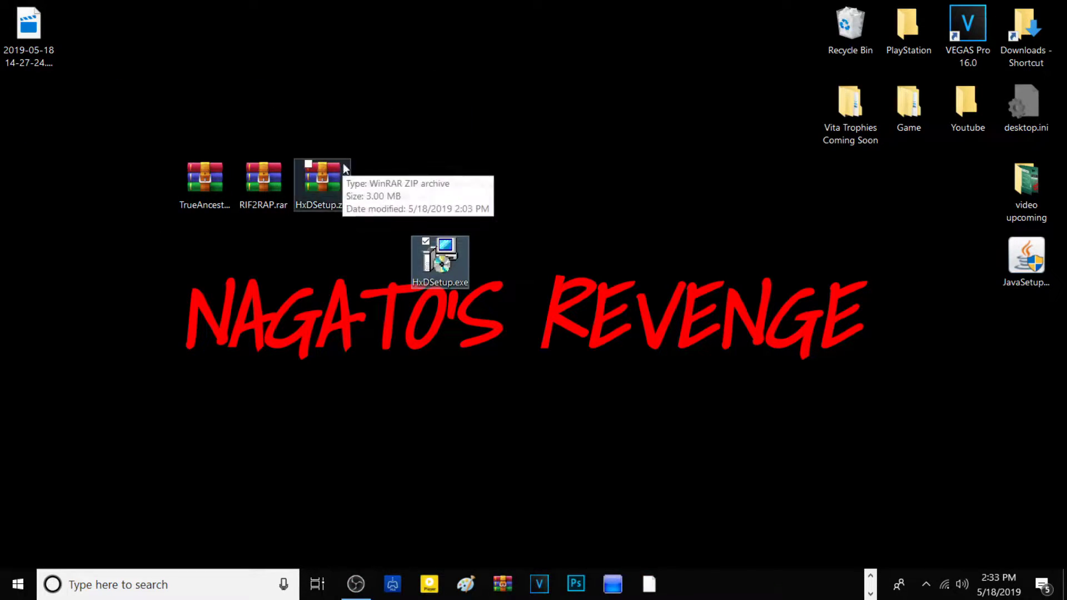
pyautogui.click(335, 168)
pyautogui.press('Delete')
pyautogui.moveTo(438, 271); pyautogui.dragTo(382, 196)
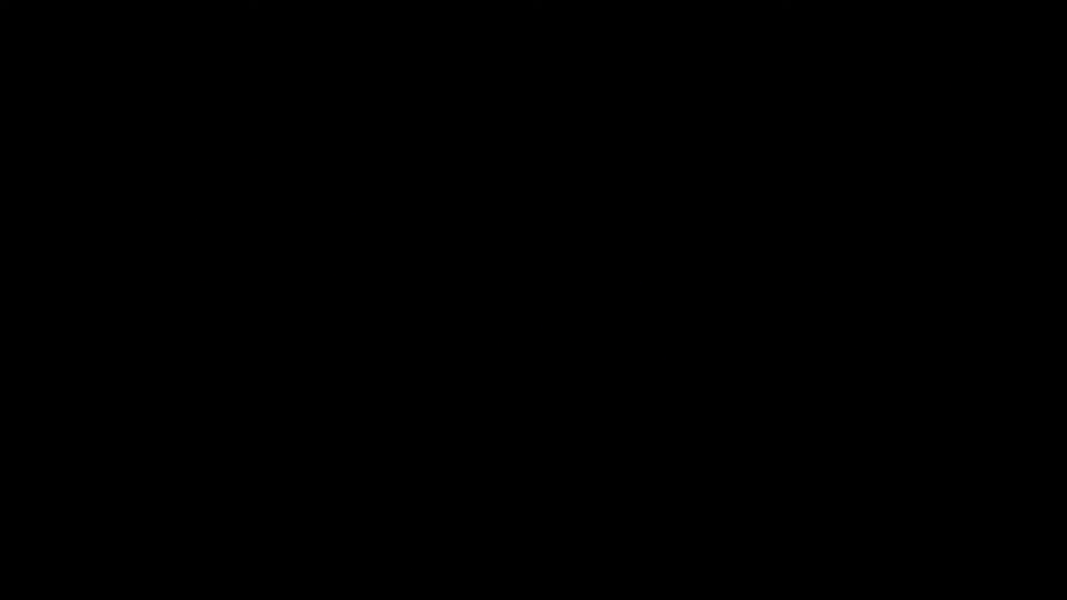
# Start the HxD Hex Editor setup in English and accept its license agreement
pyautogui.click(451, 374)
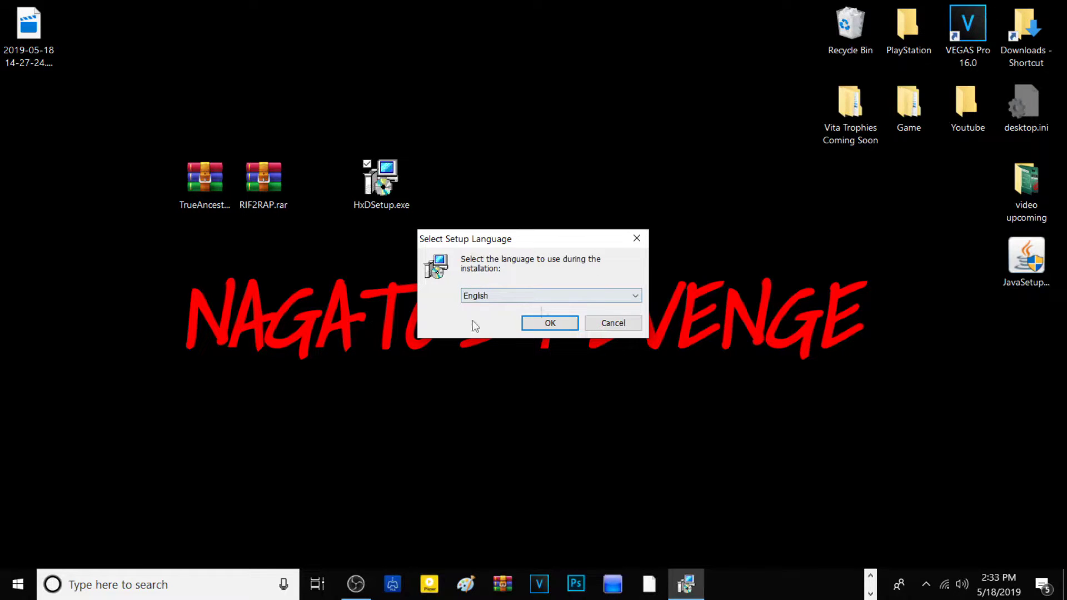
pyautogui.click(549, 322)
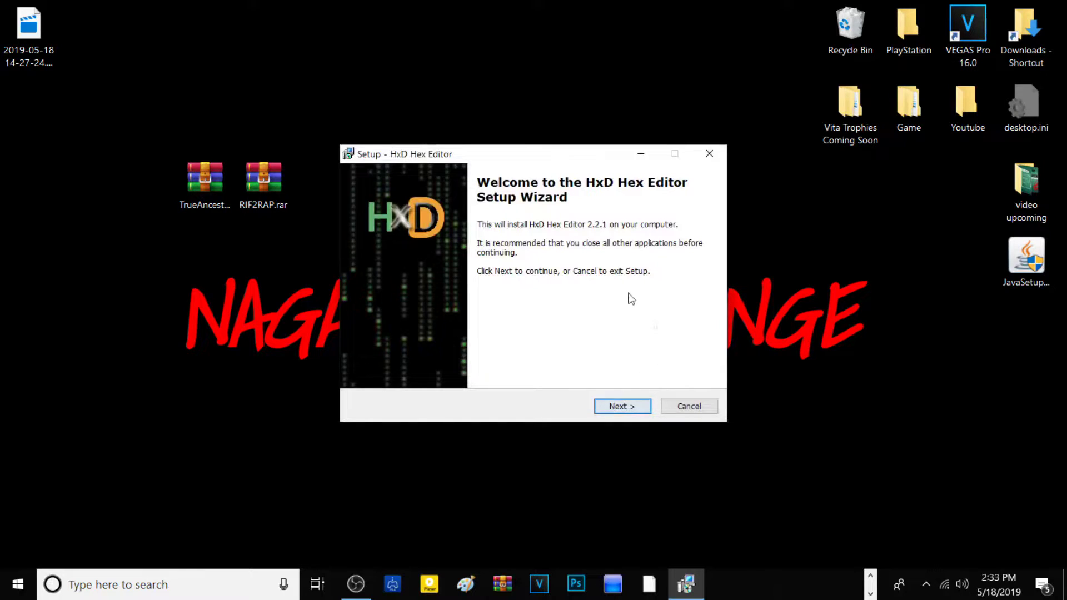
pyautogui.click(618, 406)
pyautogui.click(384, 363)
pyautogui.scroll(-10, 505, 342)
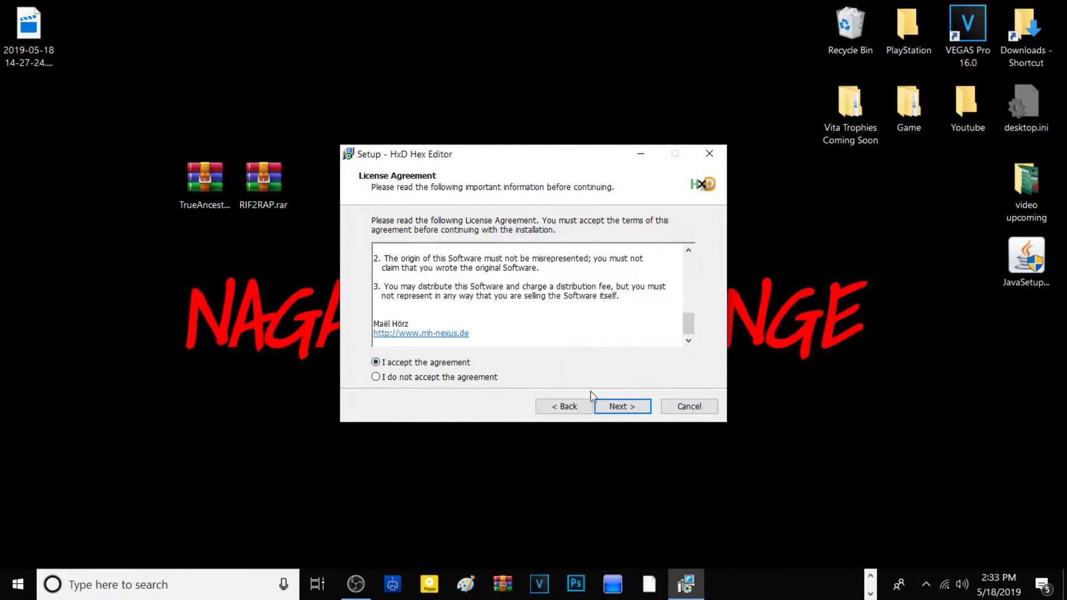
pyautogui.click(635, 407)
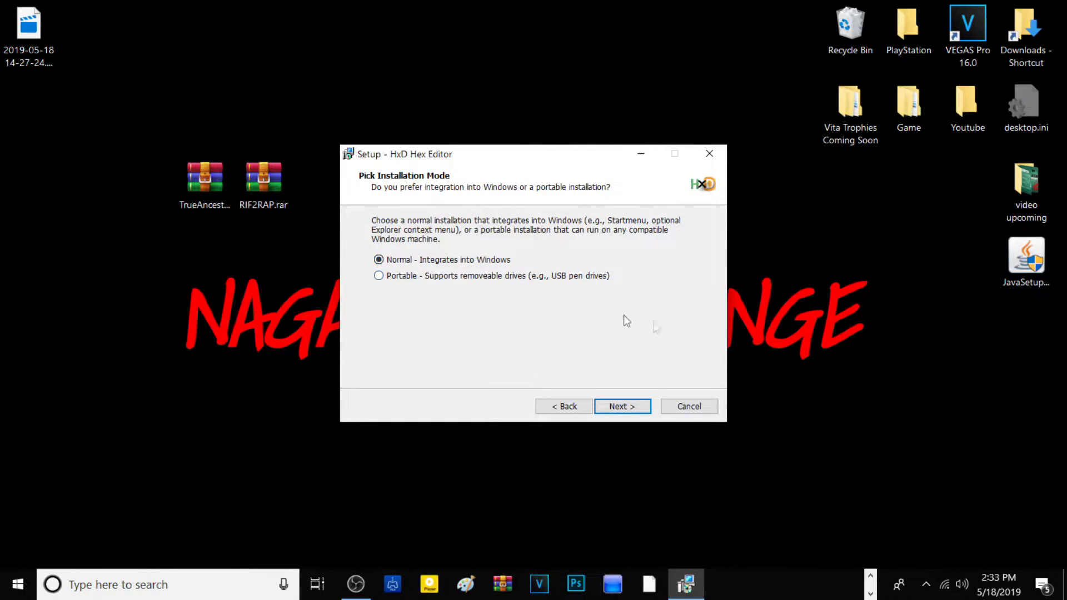
# Install HxD in Normal mode to C:\Program Files\HxD with a desktop shortcut and a Quick Launch shortcut
pyautogui.click(634, 408)
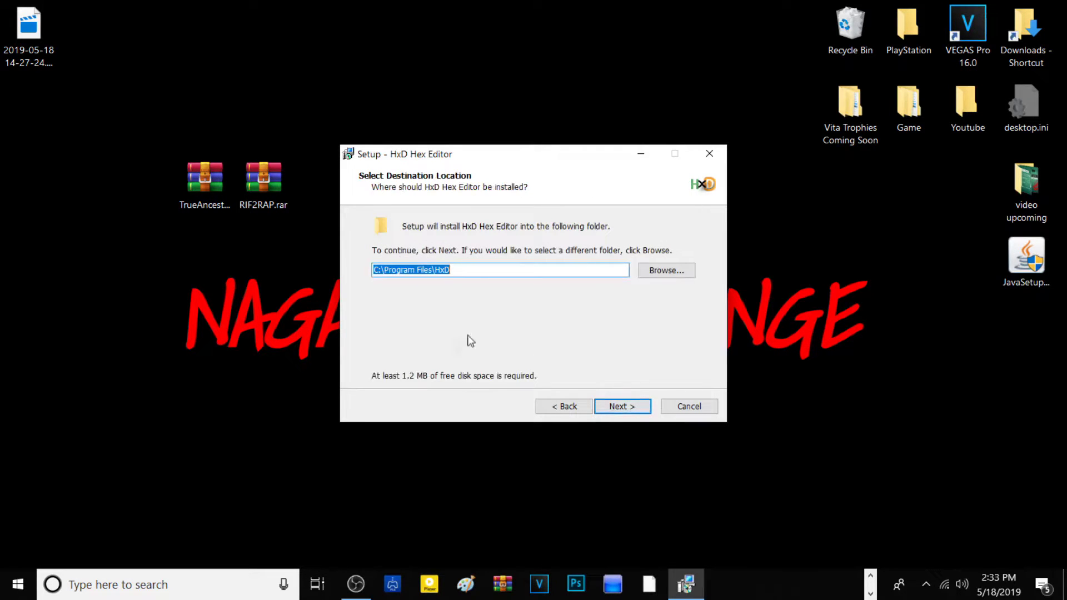
pyautogui.click(618, 406)
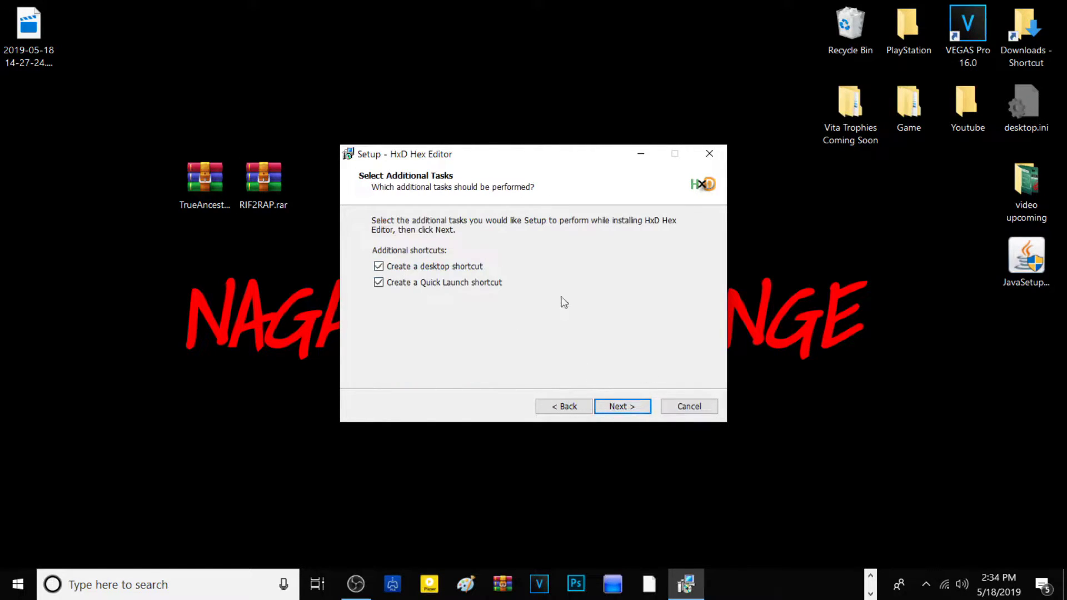
pyautogui.click(379, 281)
pyautogui.click(621, 407)
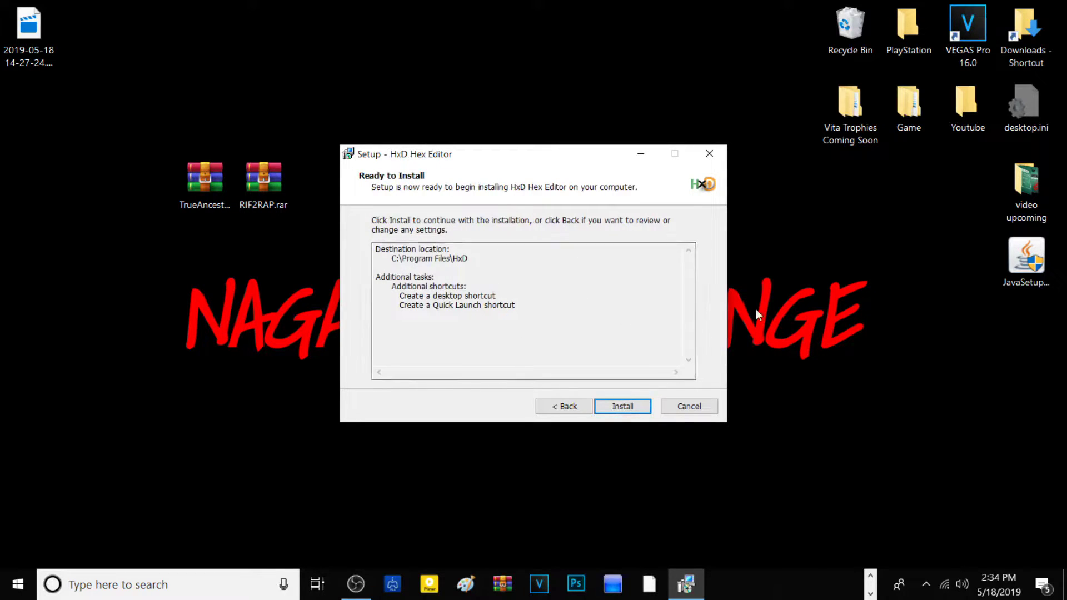
pyautogui.click(622, 406)
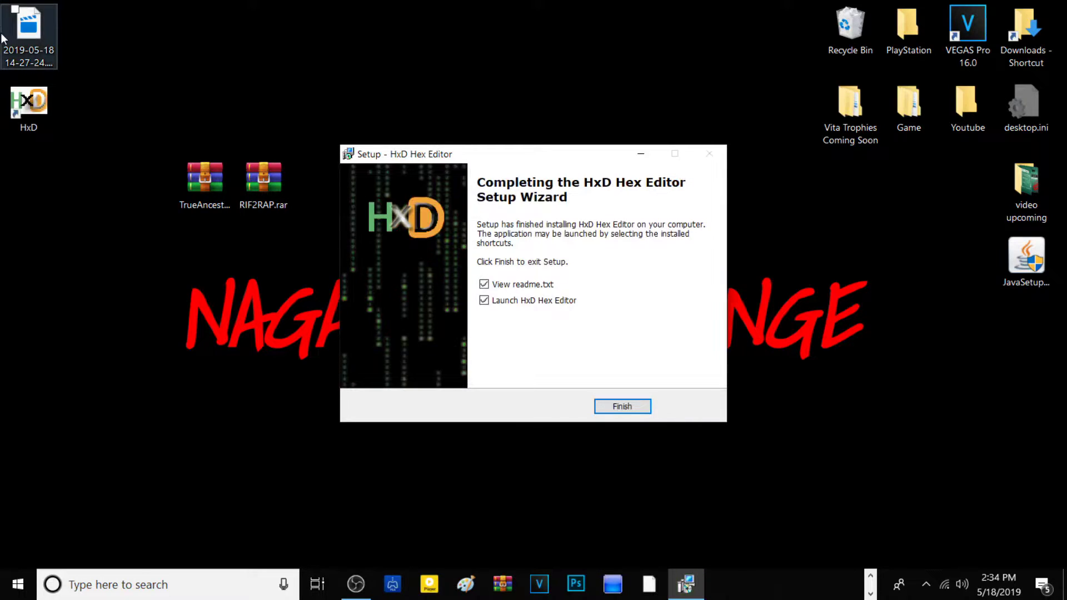
# Finish the HxD setup with the readme and editor launching, and close both HxD and readme.txt
pyautogui.click(609, 406)
pyautogui.doubleClick(25, 112)
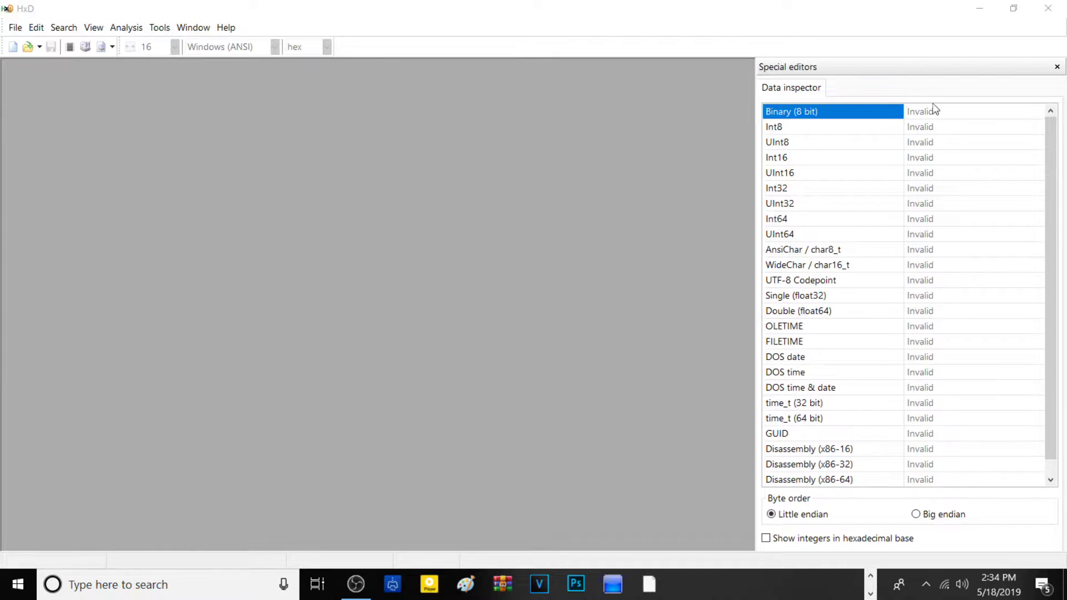
pyautogui.click(1049, 8)
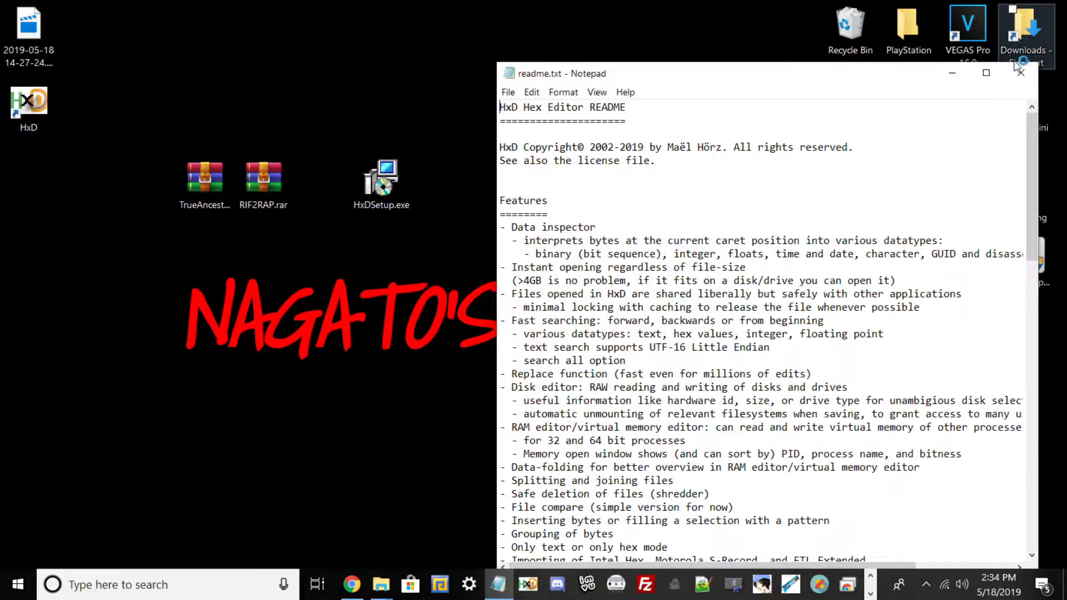
pyautogui.click(1018, 67)
# Delete HxDSetup.exe from the desktop
pyautogui.moveTo(432, 30); pyautogui.dragTo(435, 31)
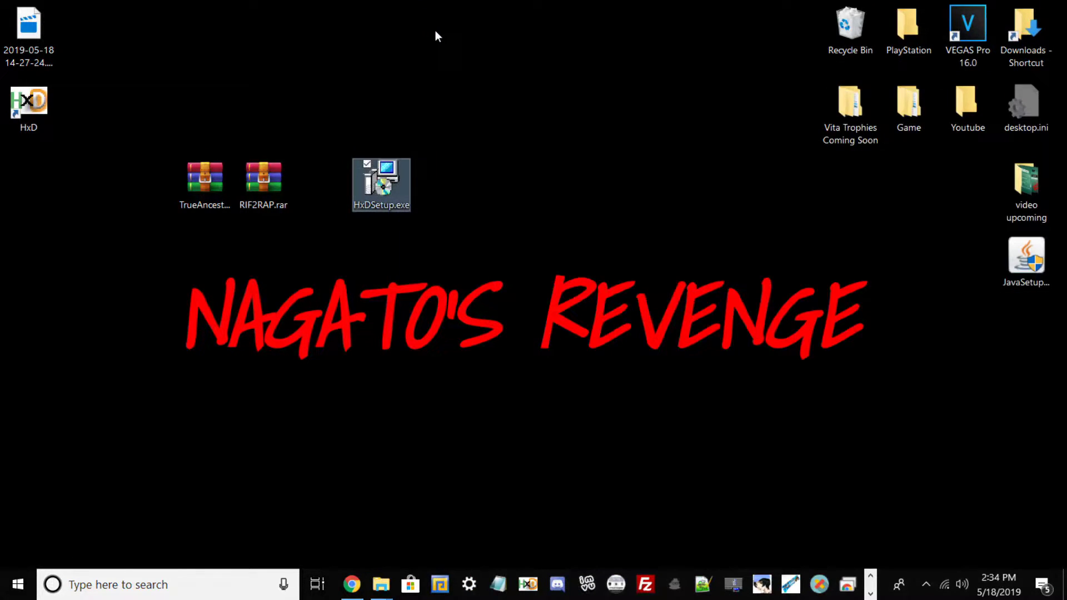
pyautogui.press('Delete')
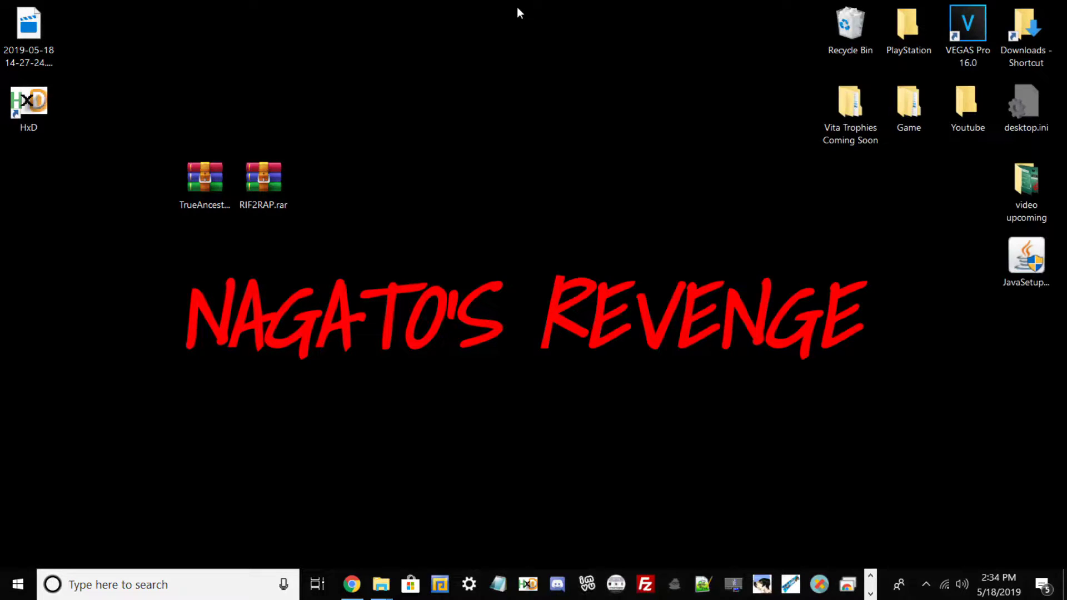
# Extract RIF2RAP.rar into its own RIF2RAP folder on the desktop and open that folder
pyautogui.click(205, 179)
pyautogui.click(270, 183)
pyautogui.rightClick(271, 184)
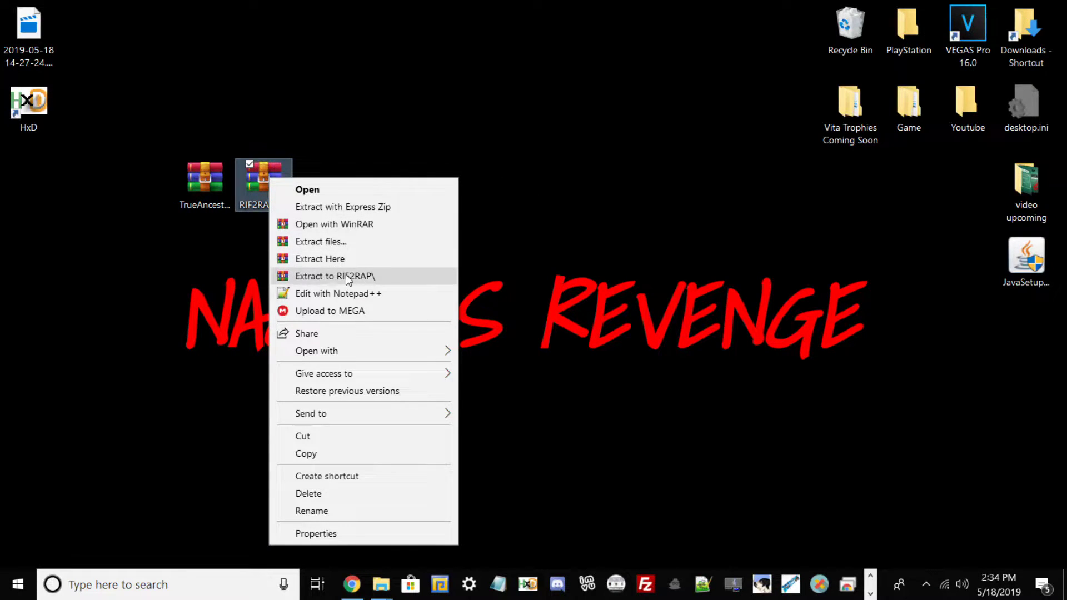
pyautogui.click(376, 271)
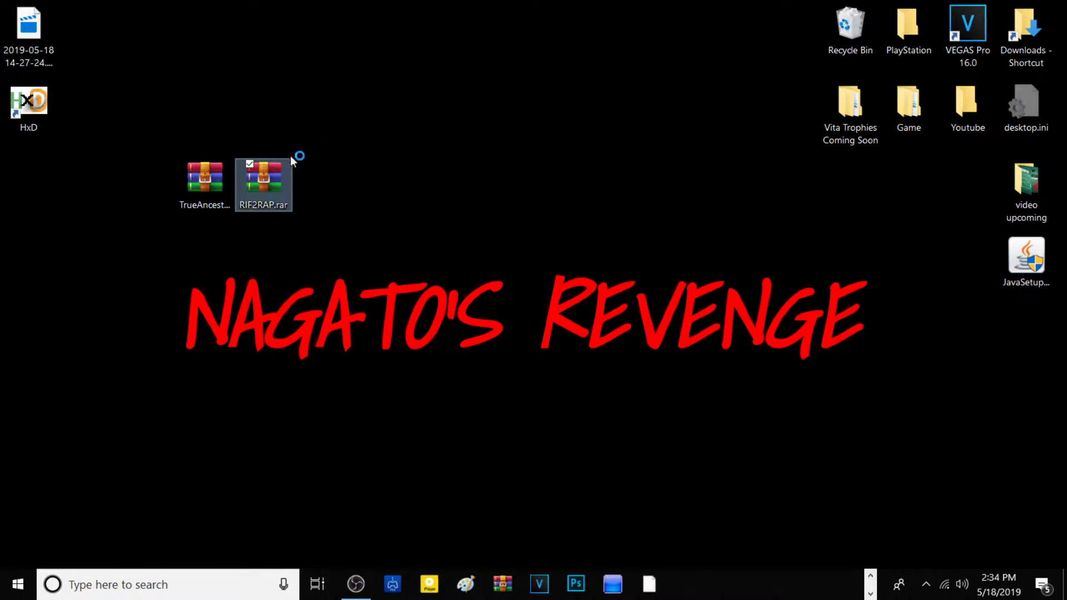
pyautogui.click(35, 184)
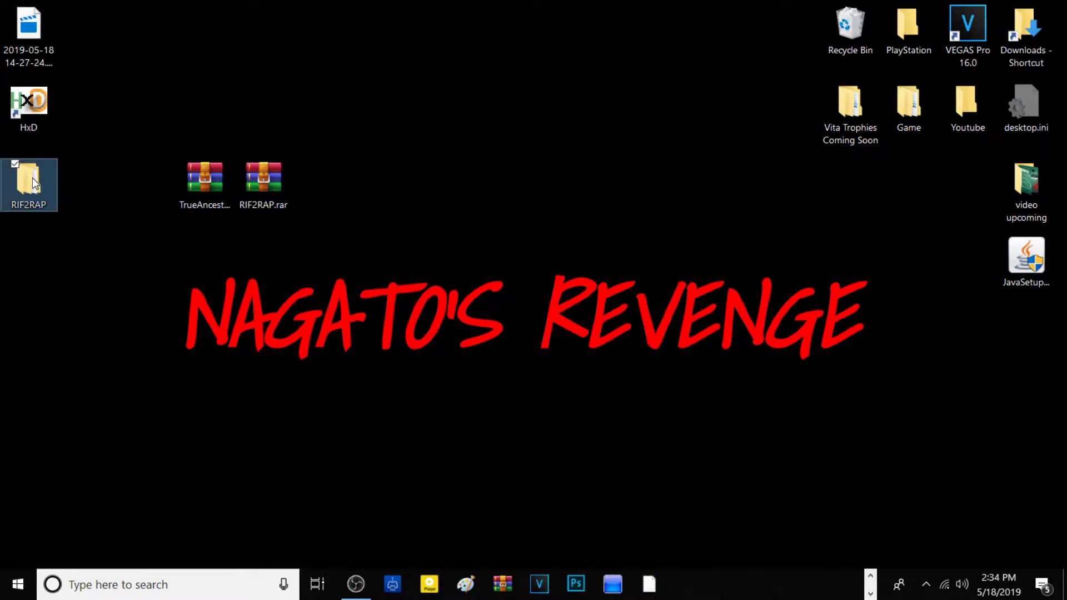
pyautogui.doubleClick(35, 185)
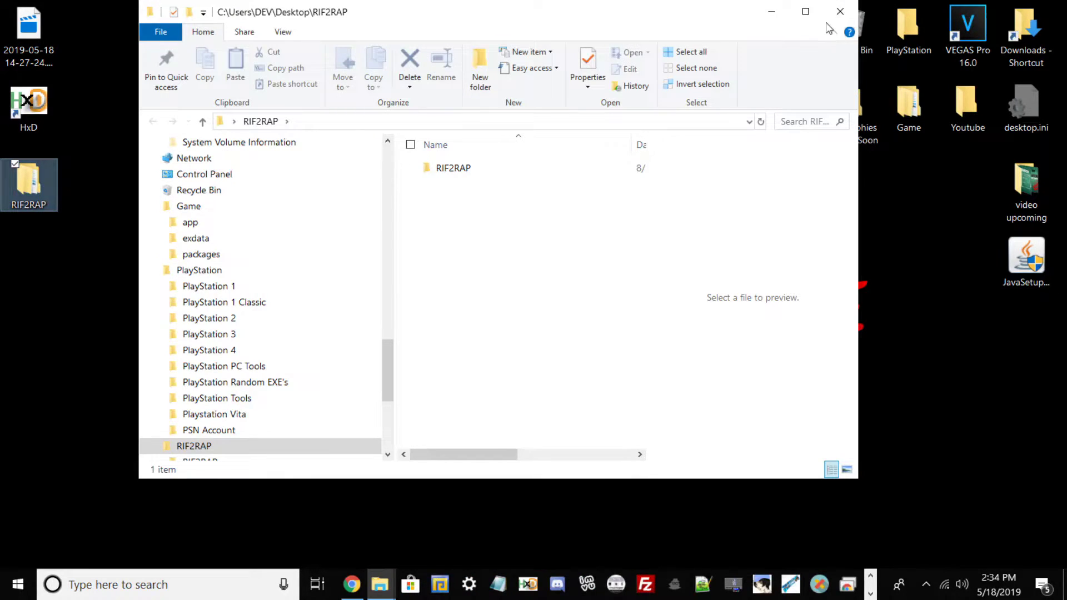
# Close the RIF2RAP folder and extract the TrueAncestor_EDAT_Rebuilder_v1.45c zip into its own folder on the desktop
pyautogui.click(849, 9)
pyautogui.click(204, 176)
pyautogui.rightClick(221, 172)
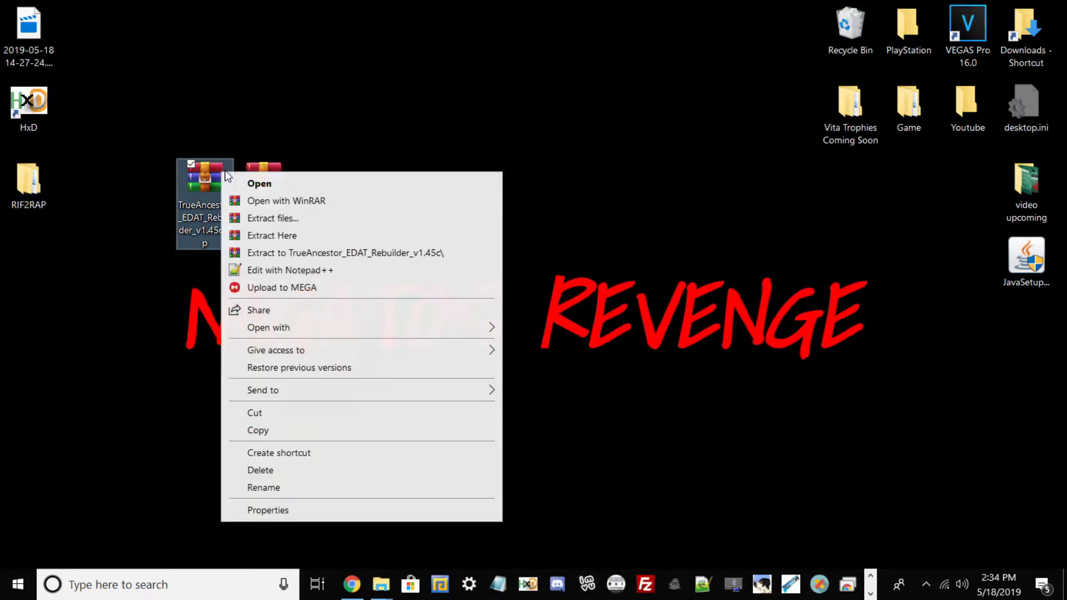
pyautogui.click(277, 255)
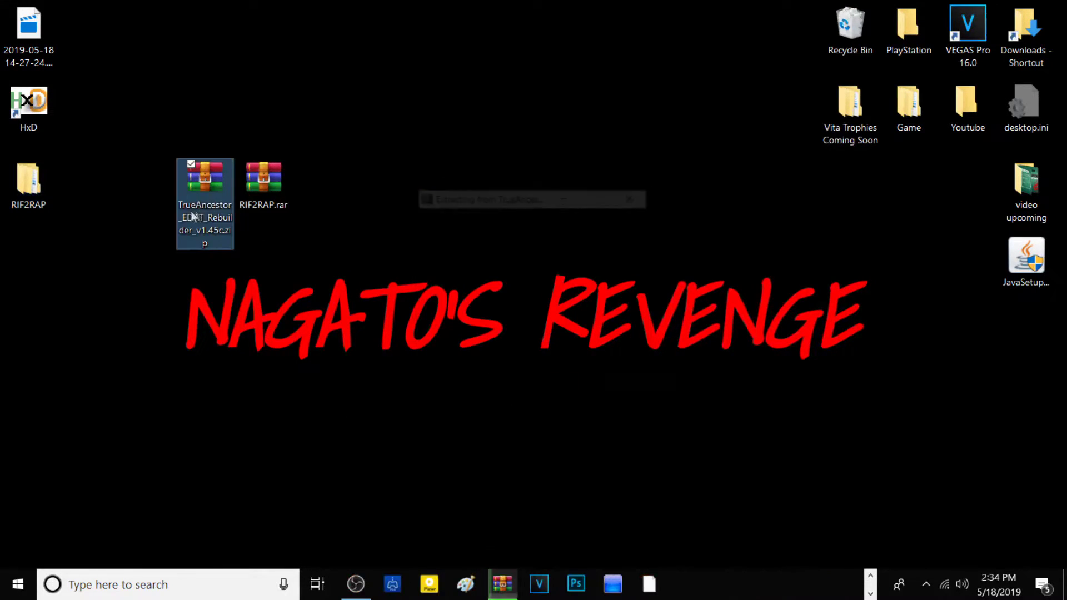
# Delete both tool archives from the desktop and place the extracted TrueAncestor and RIF2RAP folders side by side near its centre
pyautogui.moveTo(329, 214); pyautogui.dragTo(685, 188)
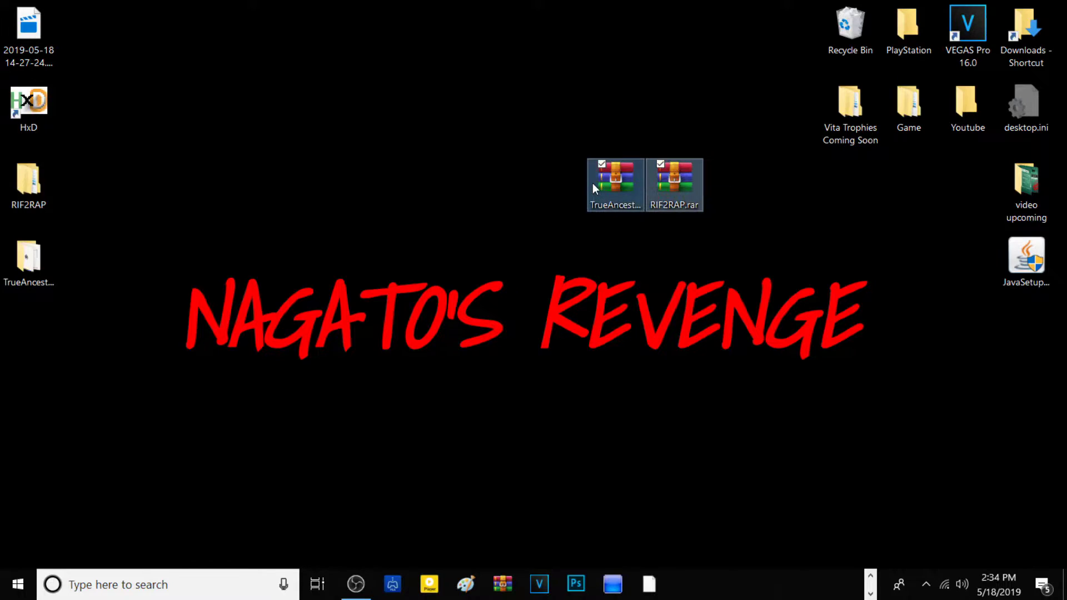
pyautogui.press('Delete')
pyautogui.moveTo(25, 181); pyautogui.dragTo(559, 183)
pyautogui.moveTo(23, 267); pyautogui.dragTo(462, 193)
pyautogui.moveTo(556, 183); pyautogui.dragTo(498, 183)
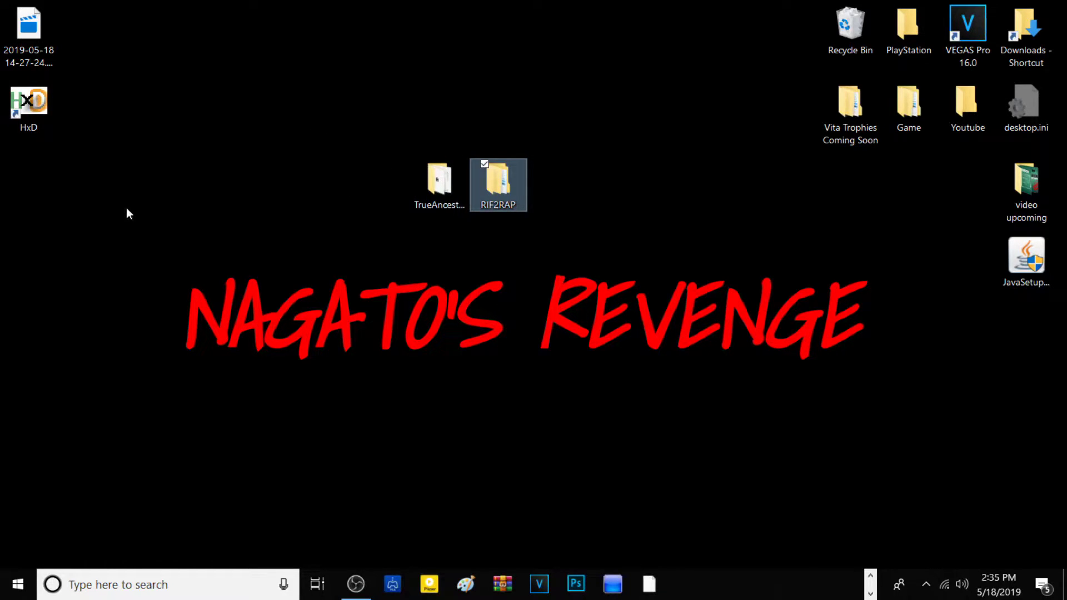
pyautogui.click(926, 584)
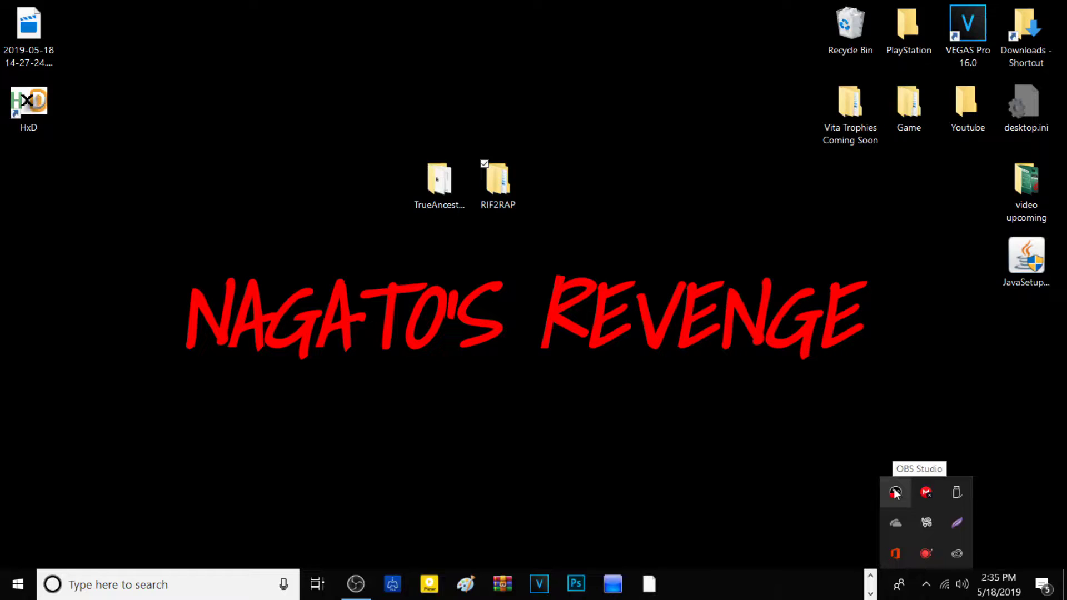
pyautogui.click(442, 209)
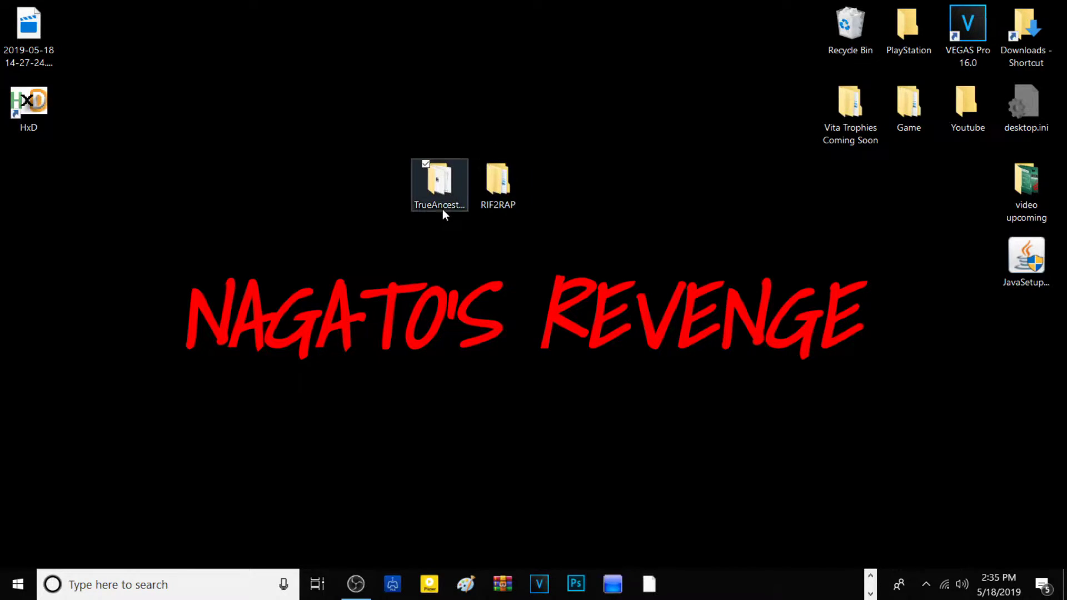
pyautogui.click(927, 589)
pyautogui.rightClick(896, 488)
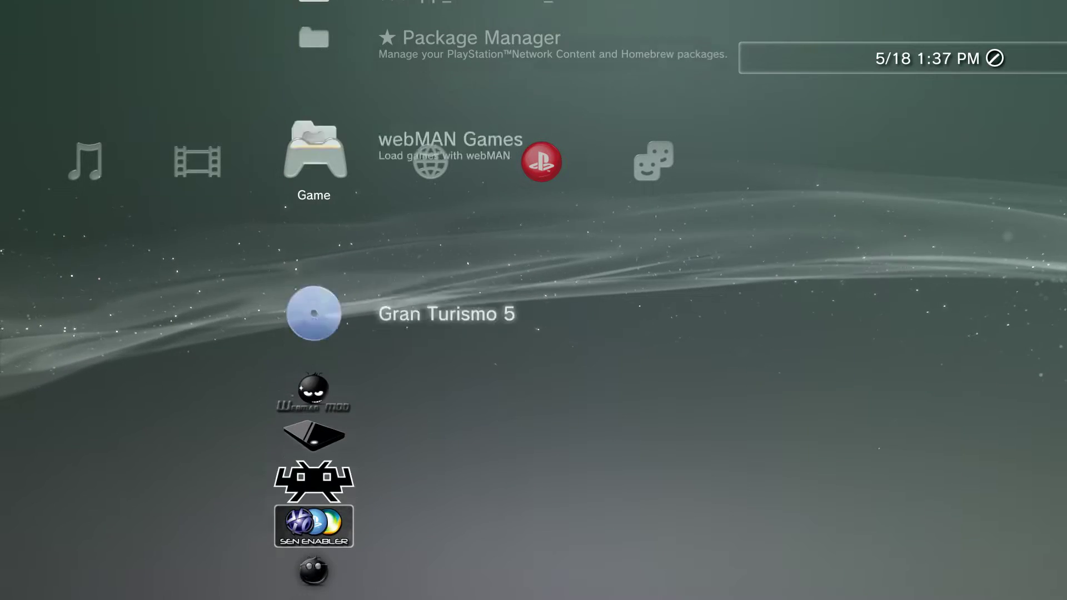
# Switch to the PS3 and open the Standard package list under Install Package Files in the Package Manager
pyautogui.press('Down')
pyautogui.press('Down')
pyautogui.press('Up')
pyautogui.press('Up')
pyautogui.press('Up')
pyautogui.press('Up')
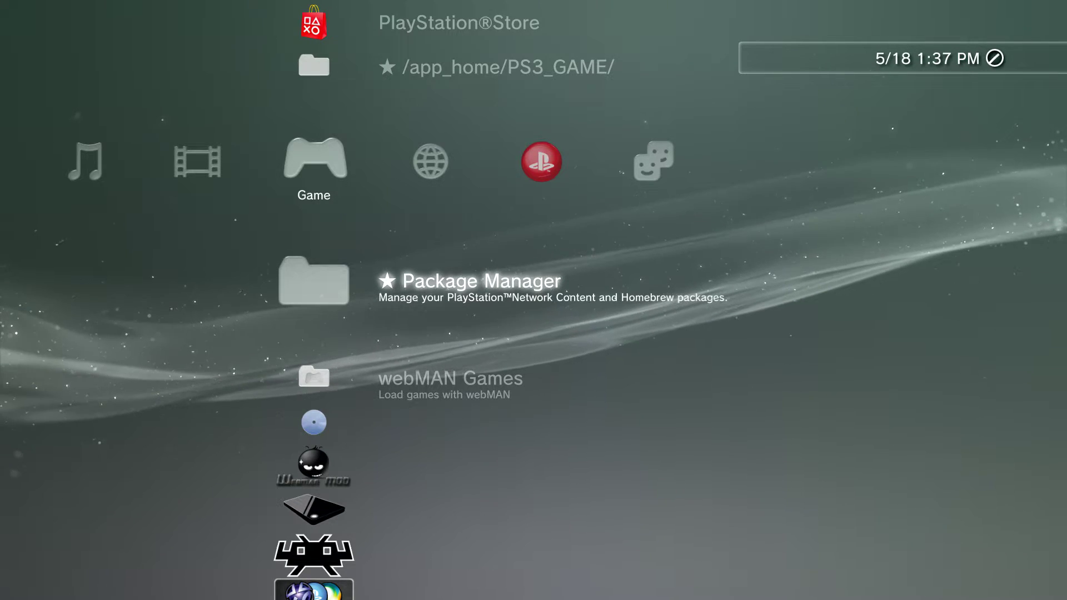
pyautogui.press('Return')
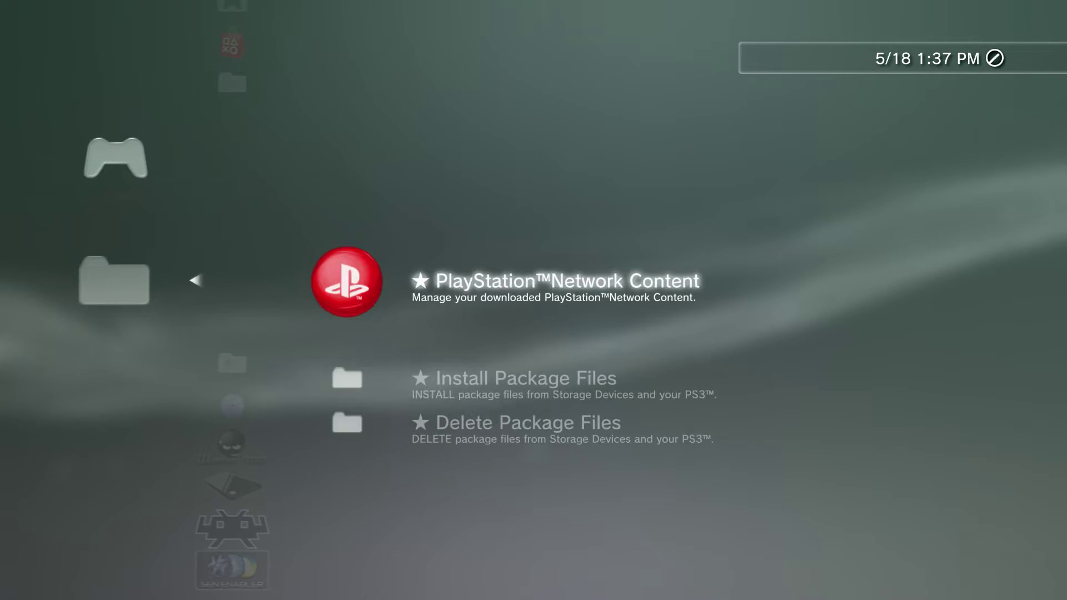
pyautogui.press('Down')
pyautogui.press('Escape')
pyautogui.press('Up')
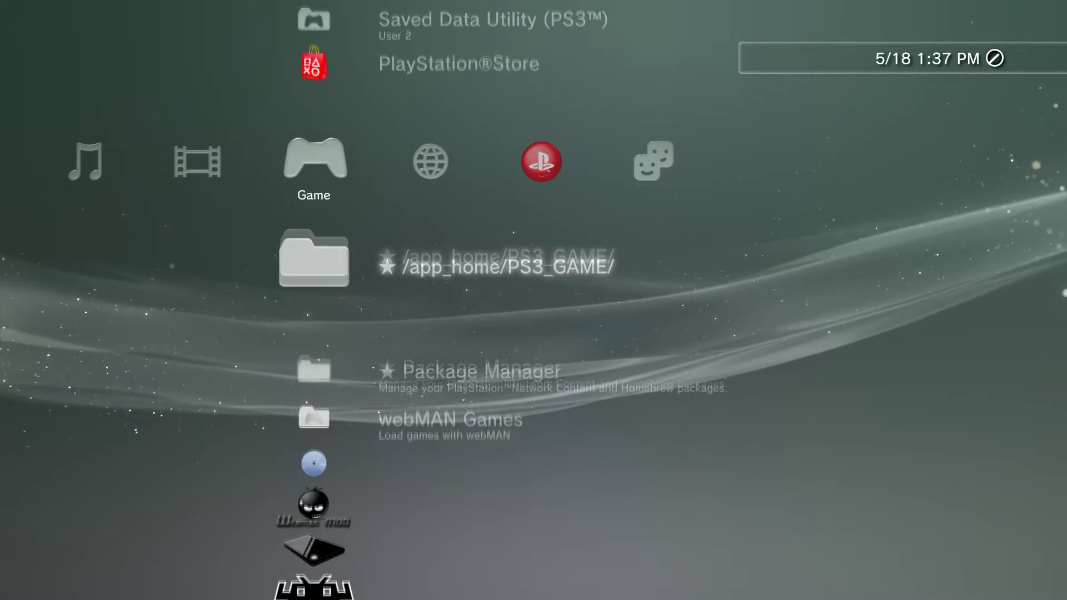
pyautogui.press('Down')
pyautogui.press('Return')
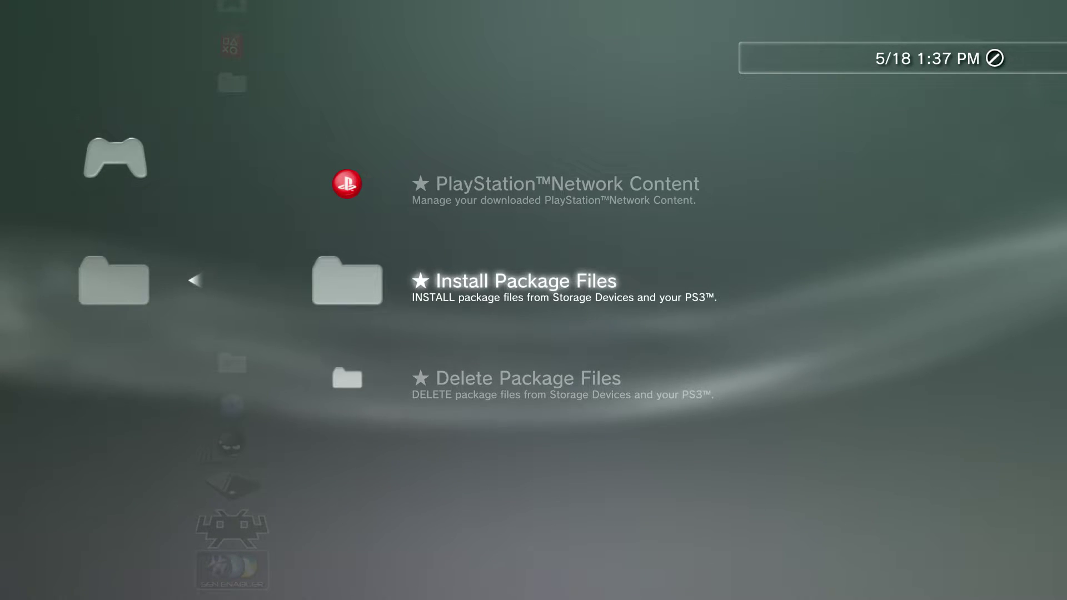
pyautogui.press('Return')
pyautogui.press('Down')
pyautogui.press('Down')
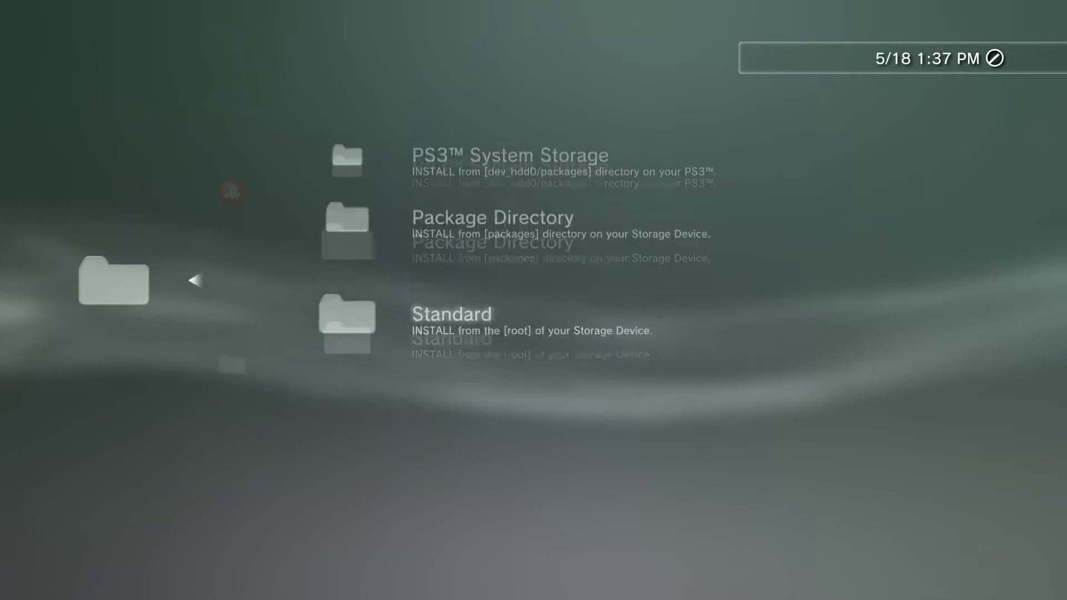
pyautogui.press('Return')
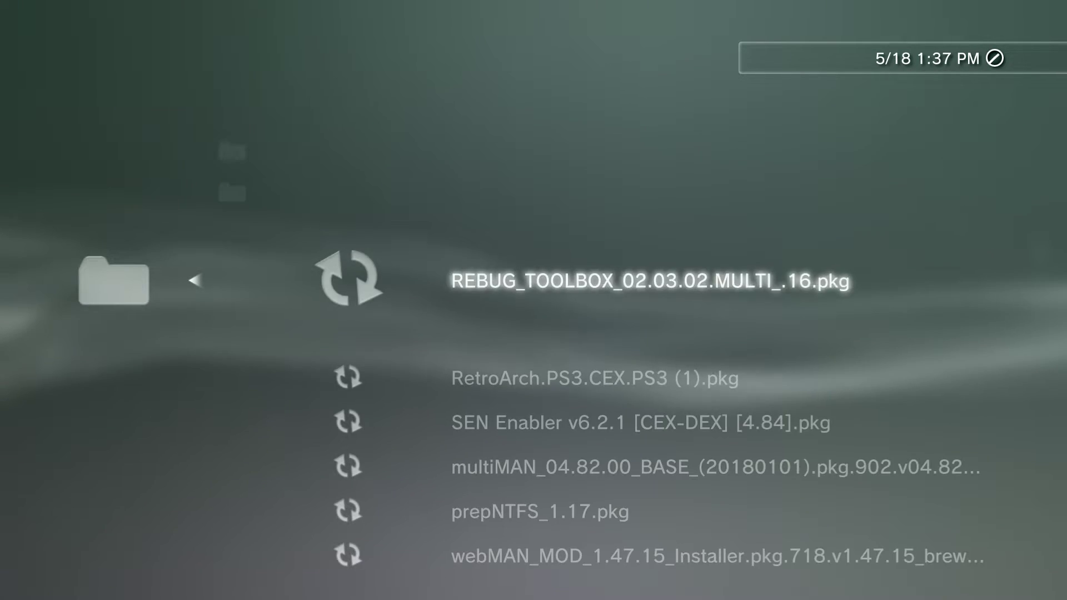
# Look through the PKG files offered for installation from the root of the storage device
pyautogui.press('Down')
pyautogui.press('Down')
pyautogui.press('Down')
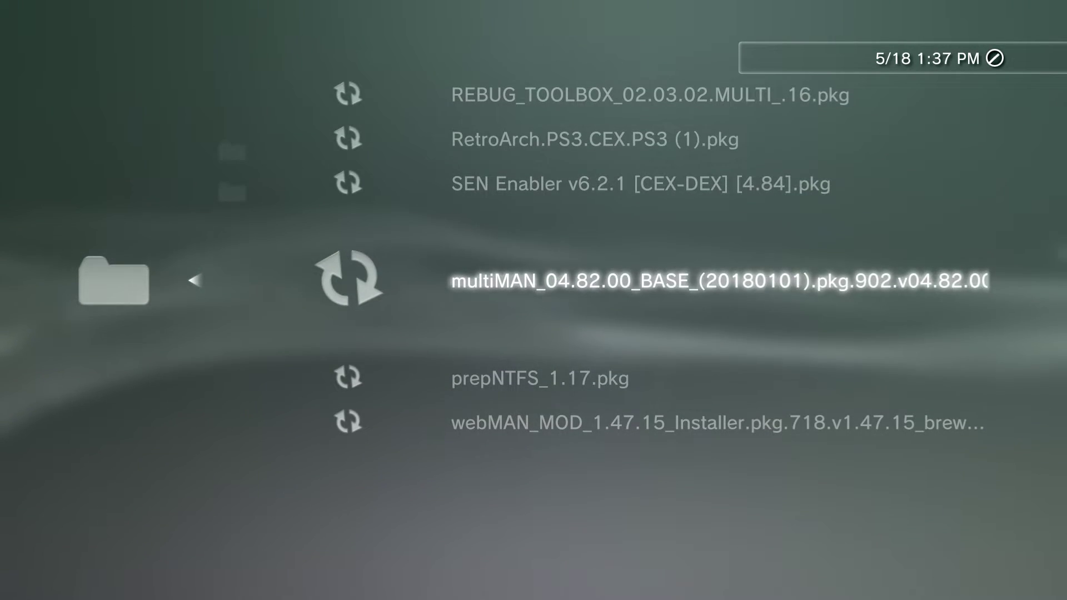
pyautogui.press('Up')
pyautogui.press('Up')
pyautogui.press('Up')
pyautogui.press('Down')
pyautogui.press('Up')
pyautogui.press('Down')
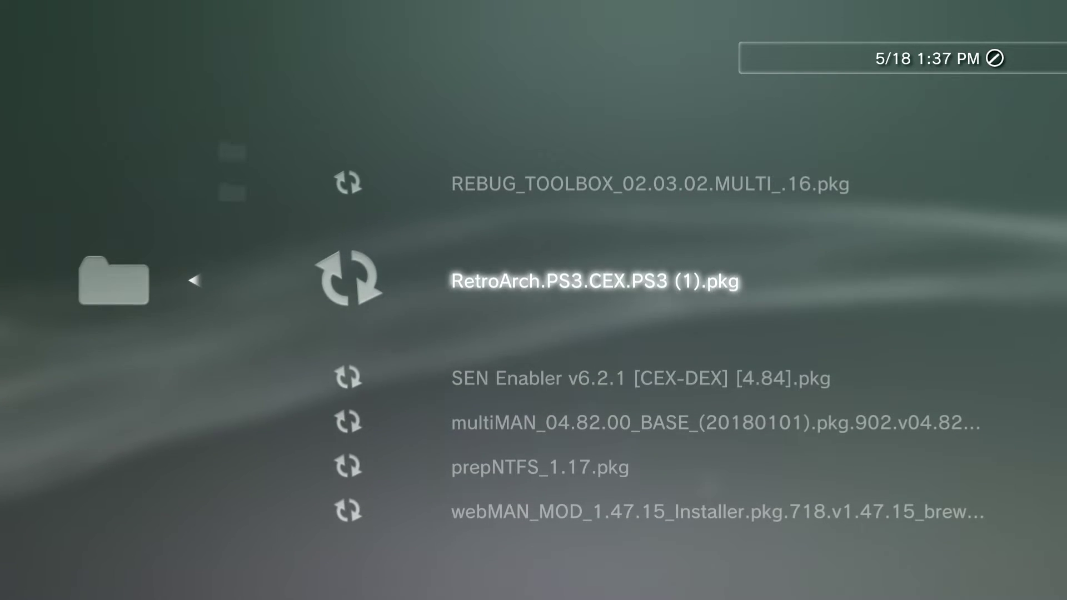
pyautogui.press('Down')
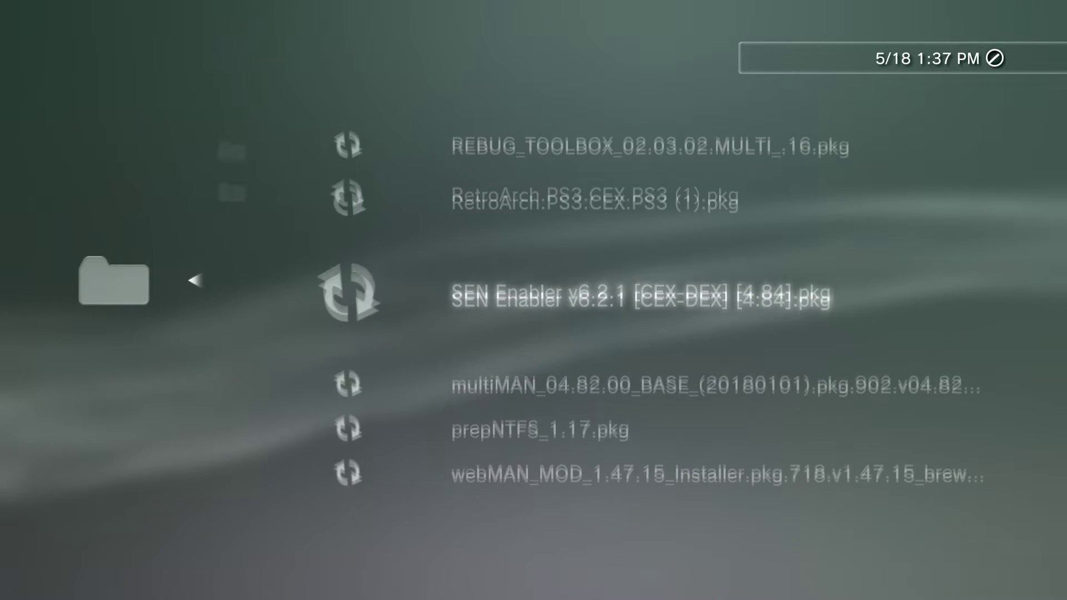
pyautogui.press('Up')
pyautogui.press('Down')
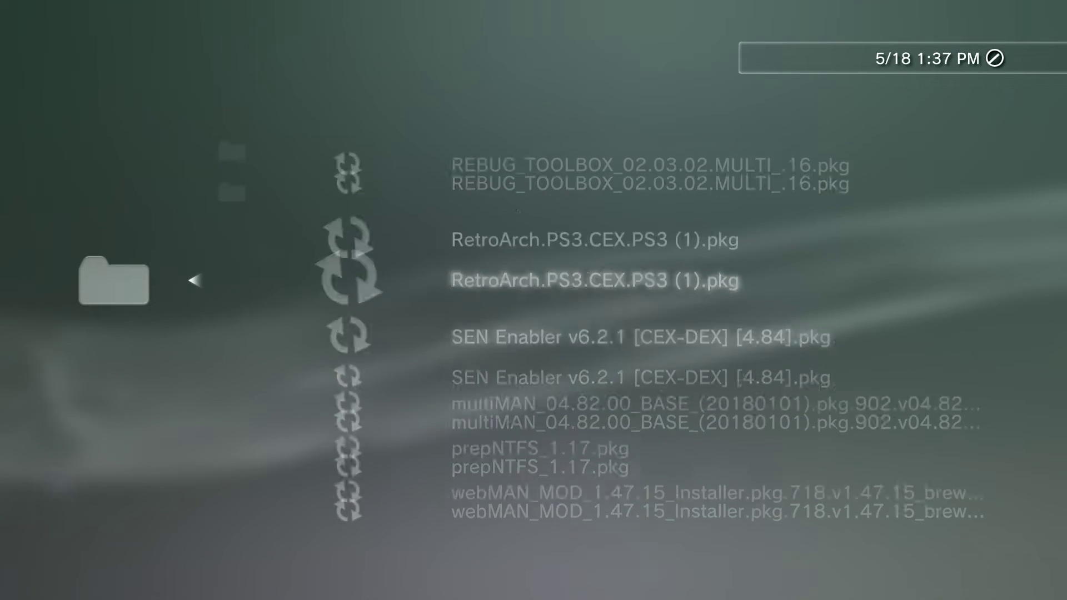
pyautogui.press('Up')
pyautogui.press('Down')
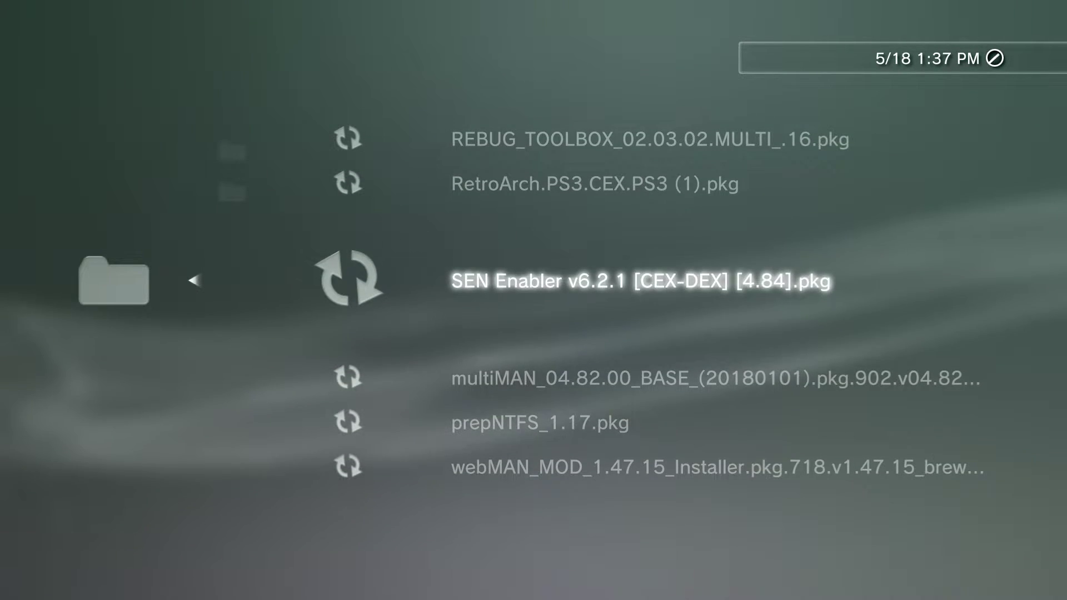
pyautogui.press('Down')
pyautogui.press('Up')
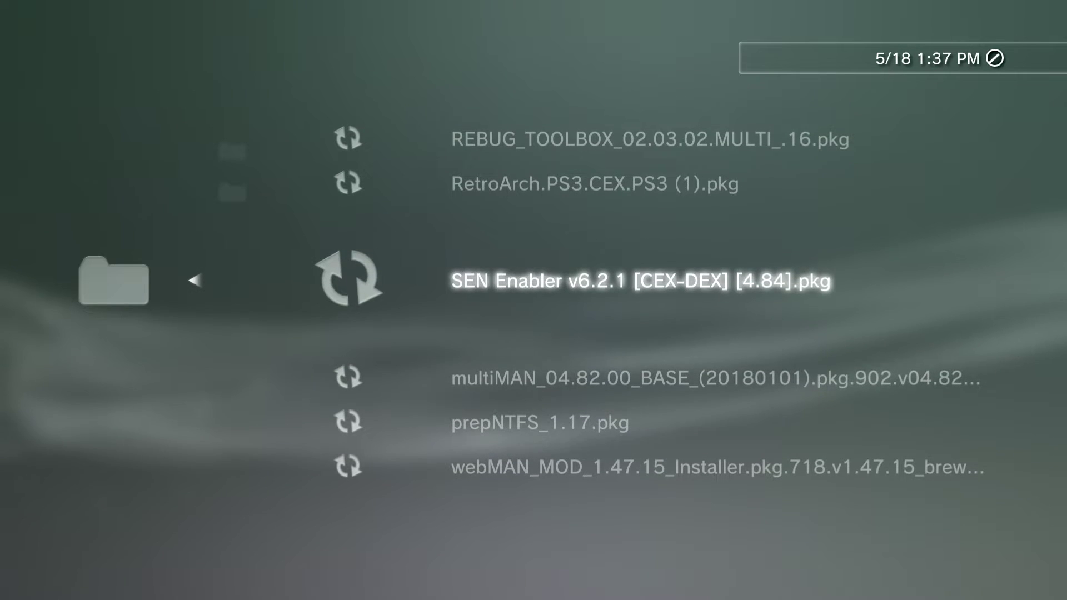
pyautogui.press('Down')
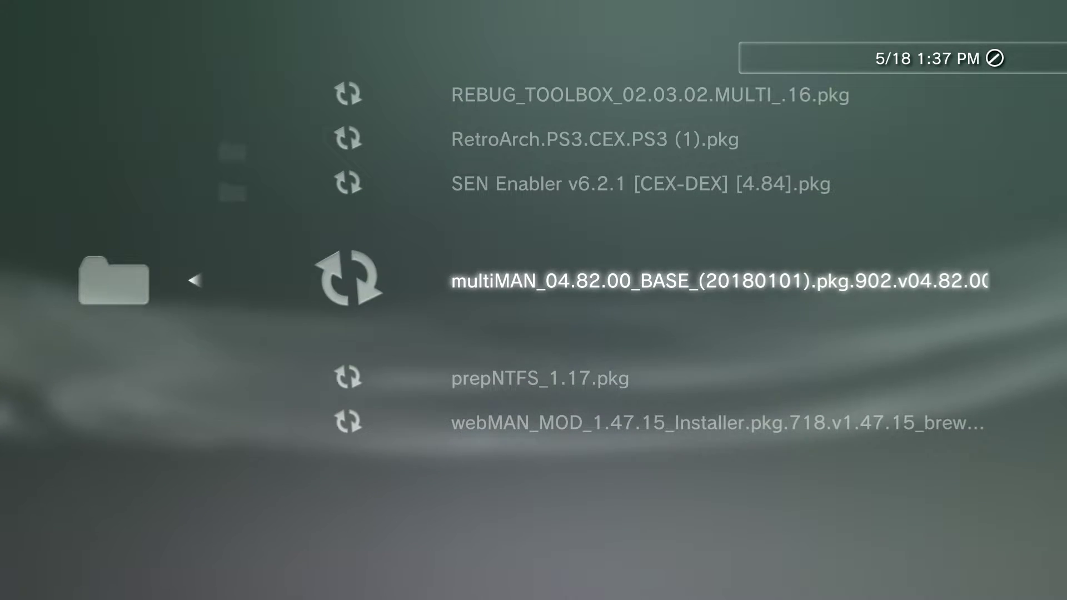
pyautogui.press('Up')
pyautogui.press('Up')
pyautogui.press('Up')
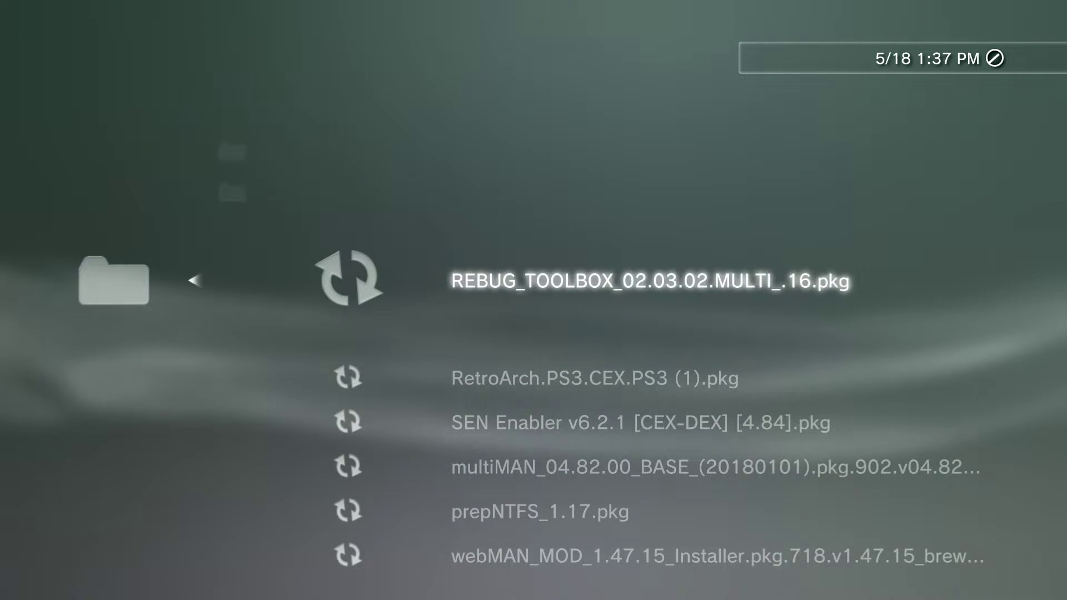
# Leave the Package Manager and look through the homebrew apps already installed in the Game category
pyautogui.press('Escape')
pyautogui.press('Escape')
pyautogui.press('Escape')
pyautogui.press('Left')
pyautogui.press('Right')
pyautogui.press('Down')
pyautogui.press('Down')
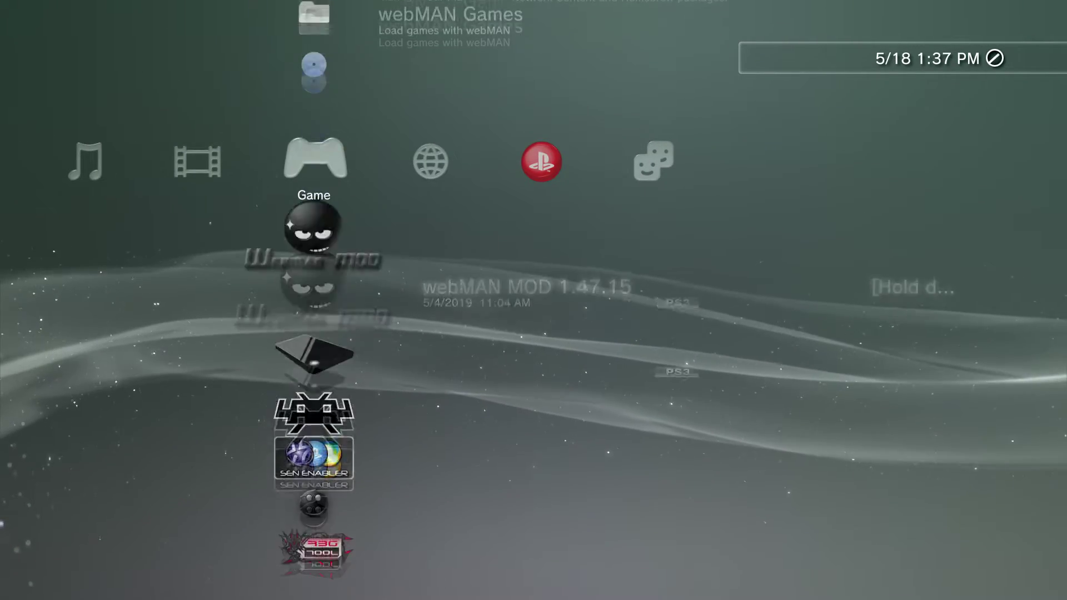
pyautogui.press('Down')
pyautogui.press('Down')
pyautogui.press('Down')
pyautogui.press('Up')
pyautogui.press('Up')
pyautogui.press('Up')
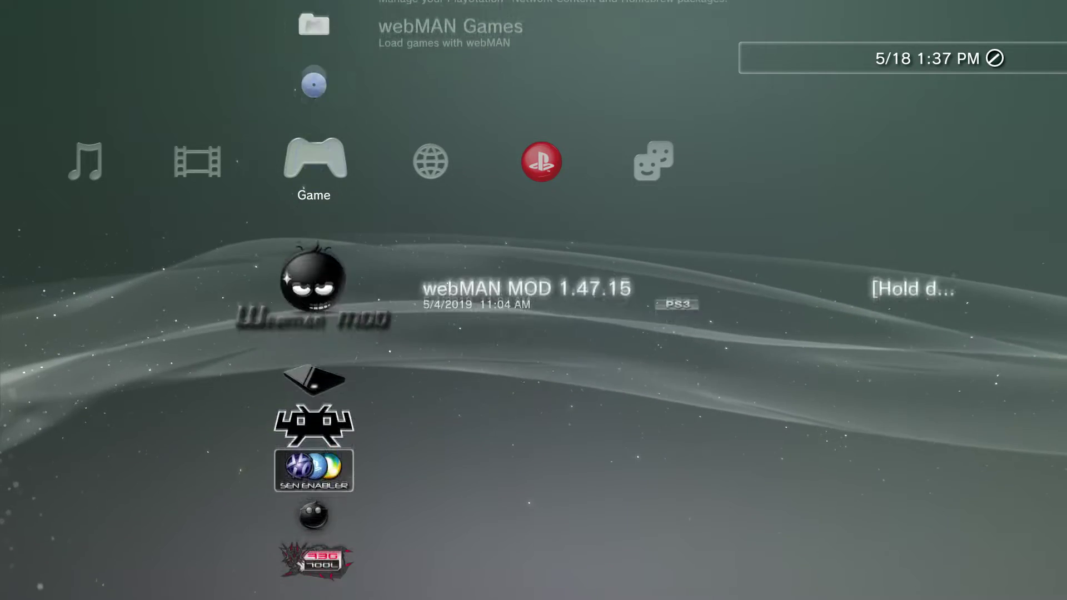
pyautogui.press('Down')
pyautogui.press('Up')
pyautogui.press('Up')
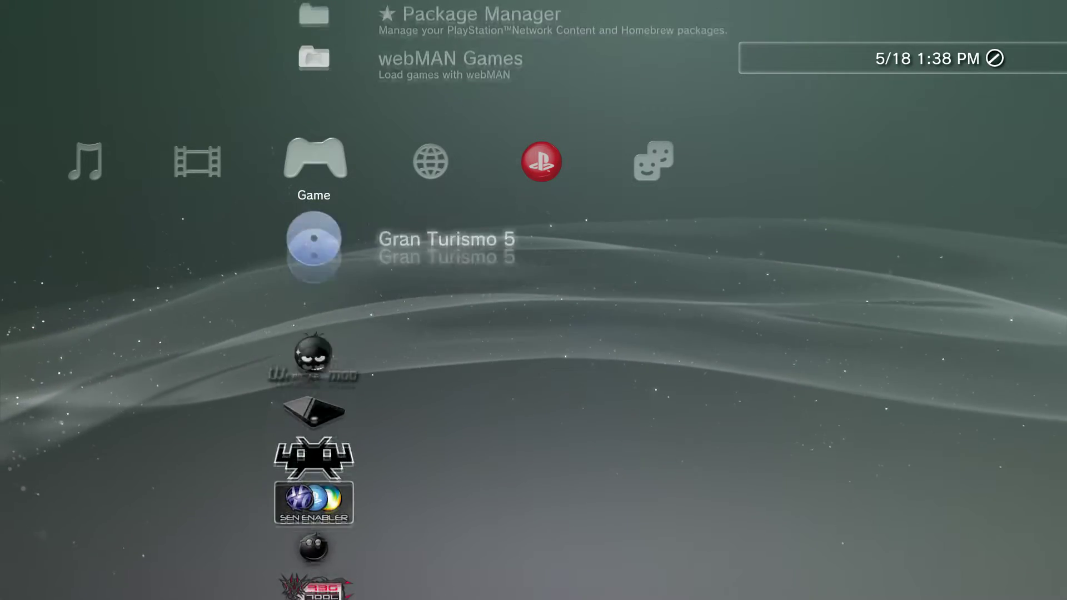
pyautogui.press('Down')
pyautogui.press('Down')
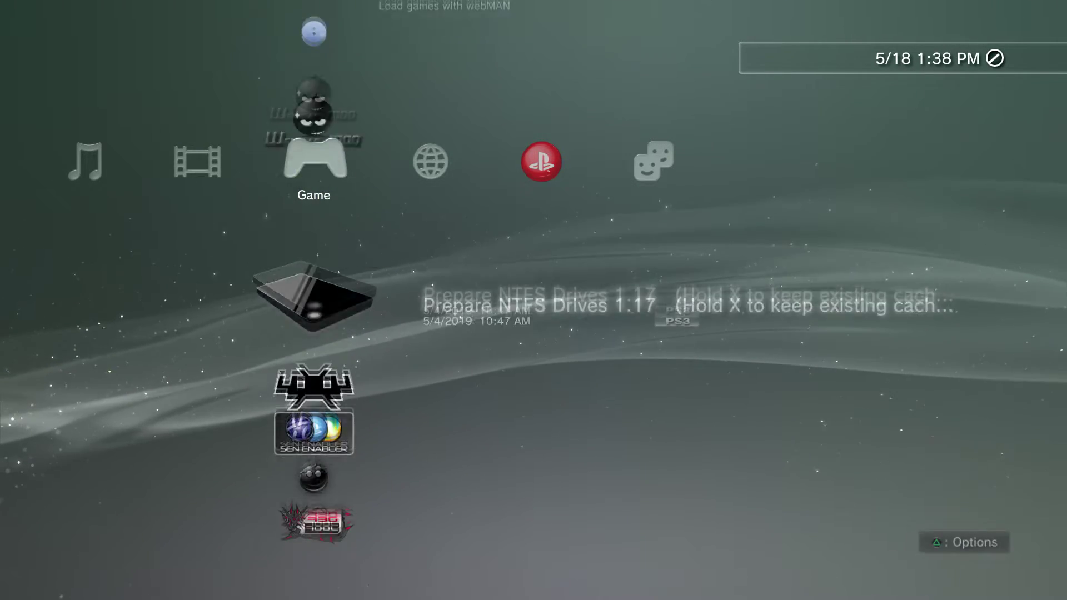
pyautogui.press('Down')
pyautogui.press('Down')
pyautogui.press('Down')
pyautogui.press('Down')
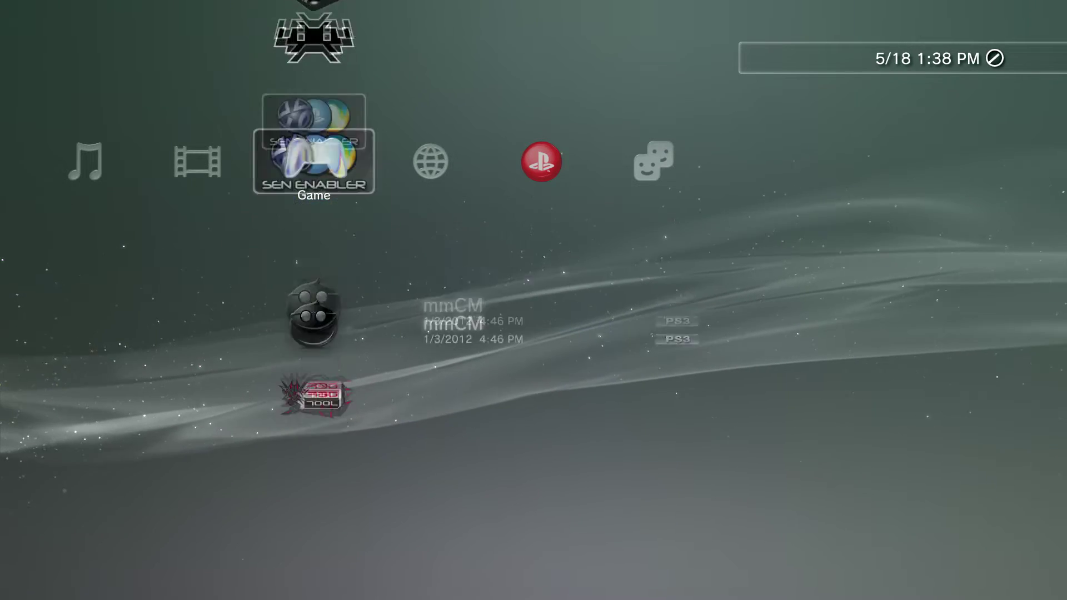
# Launch SEN Enabler from the GT Academy 2013 entry, view the PS3 data and return to the main options
pyautogui.press('Up')
pyautogui.press('Up')
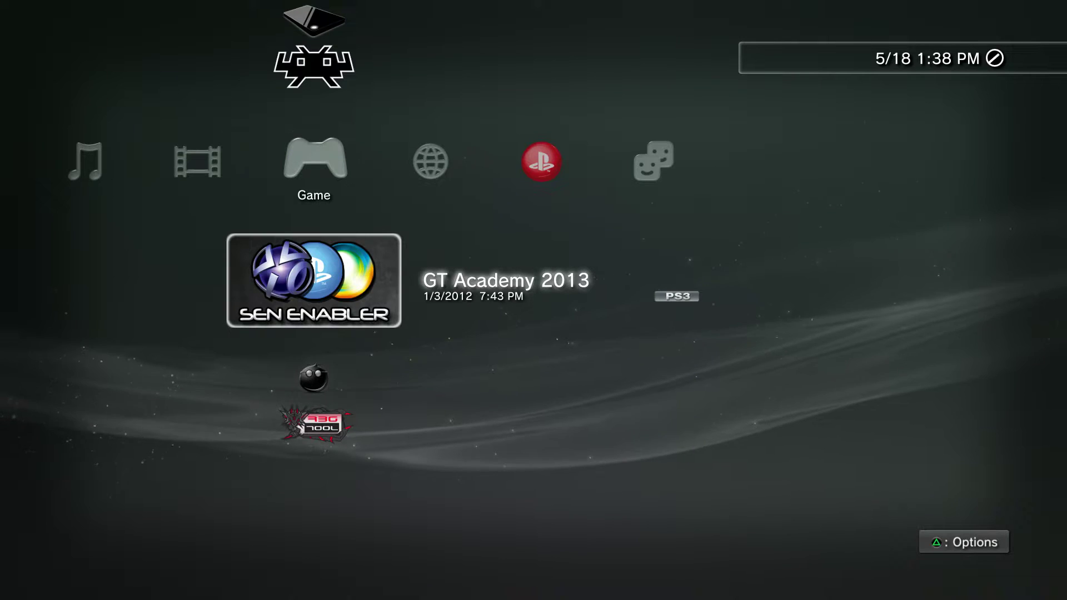
pyautogui.press('Return')
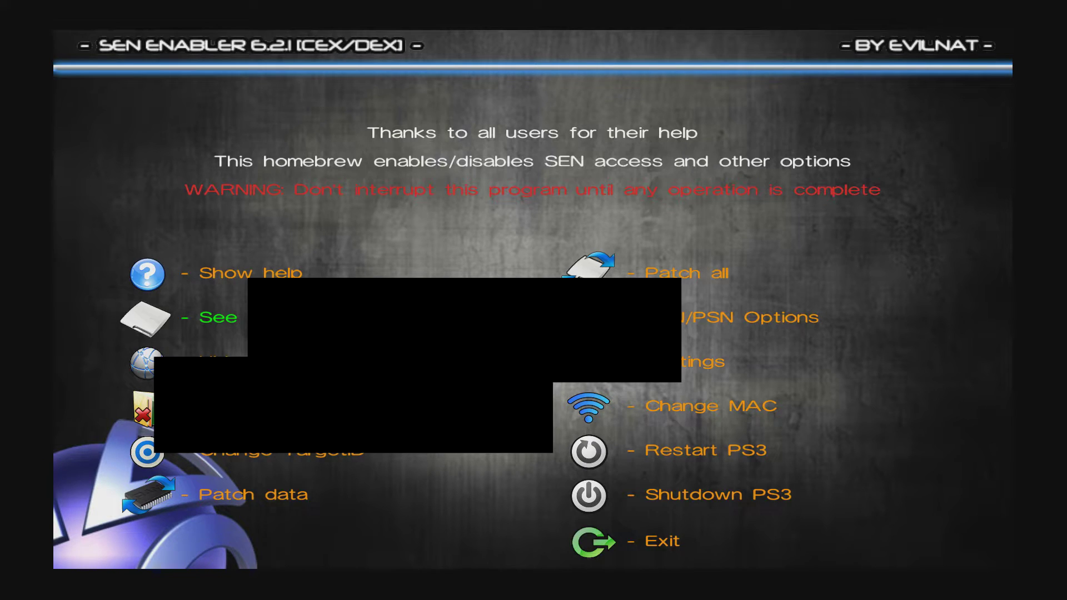
pyautogui.press('Return')
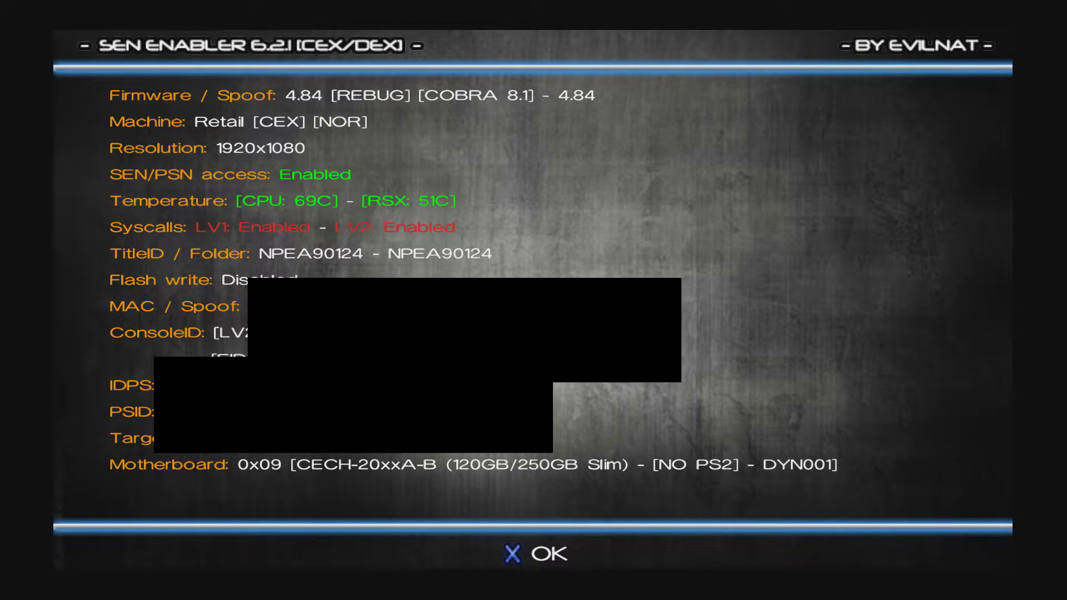
pyautogui.press('Return')
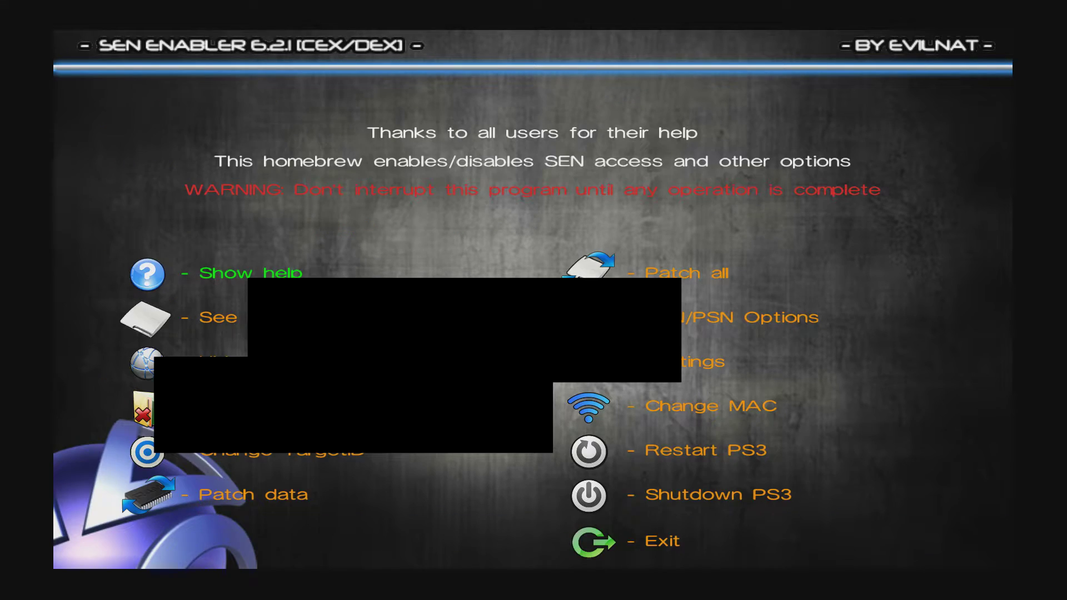
# Patch all data using OFW Mode [All disabled] and proceed through the deletion of the history files
pyautogui.press('Left')
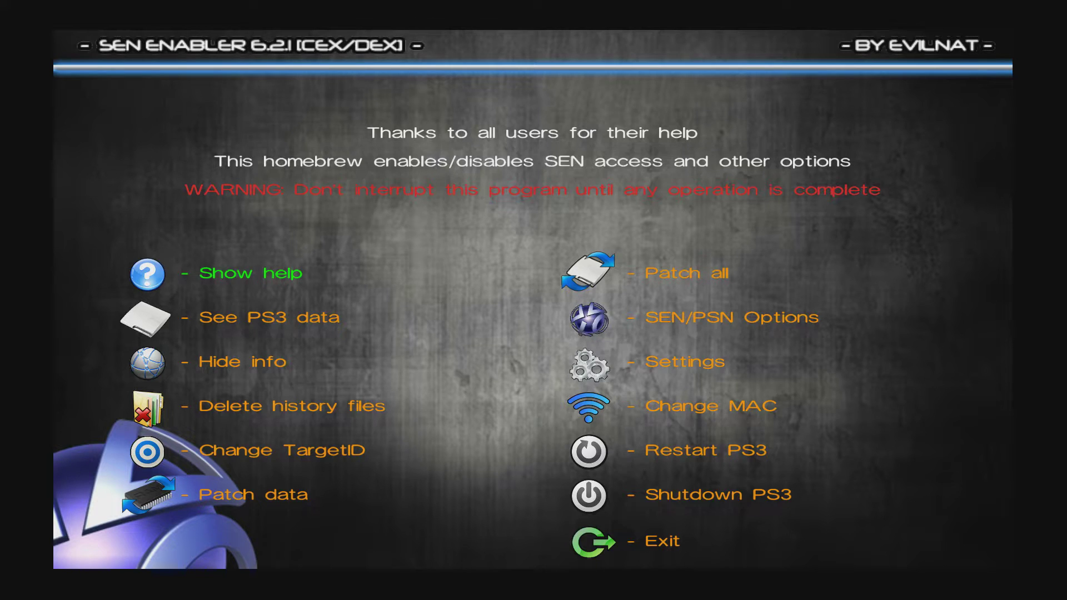
pyautogui.press('Return')
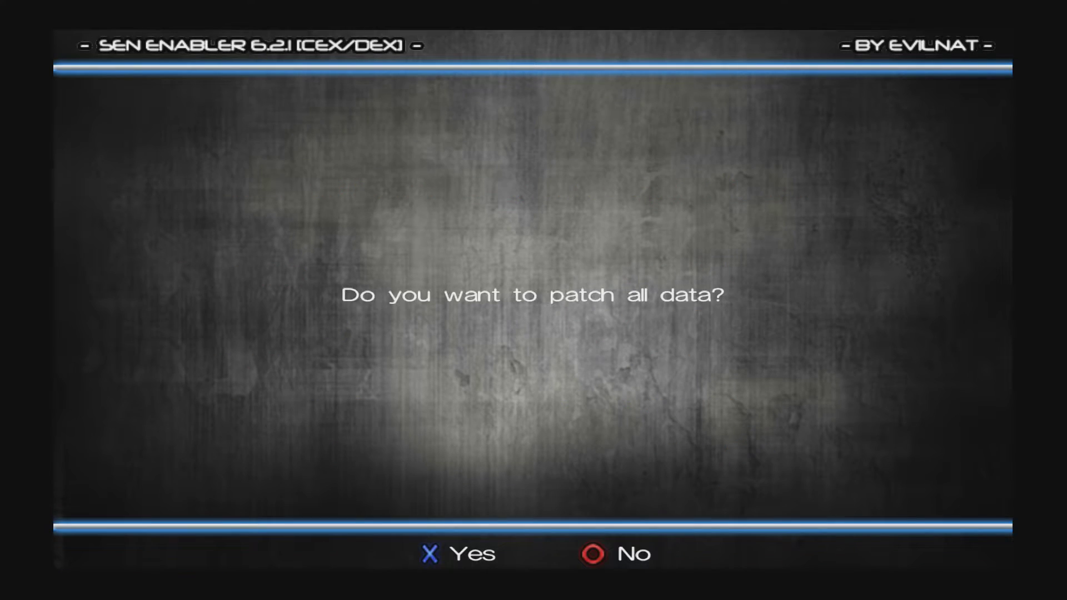
pyautogui.press('Return')
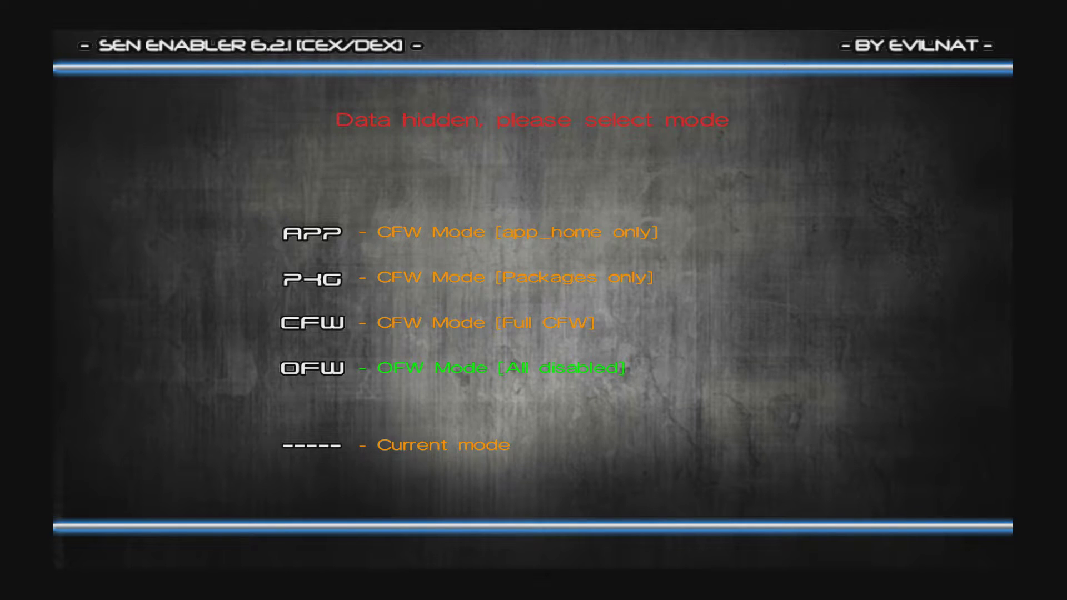
pyautogui.press('Return')
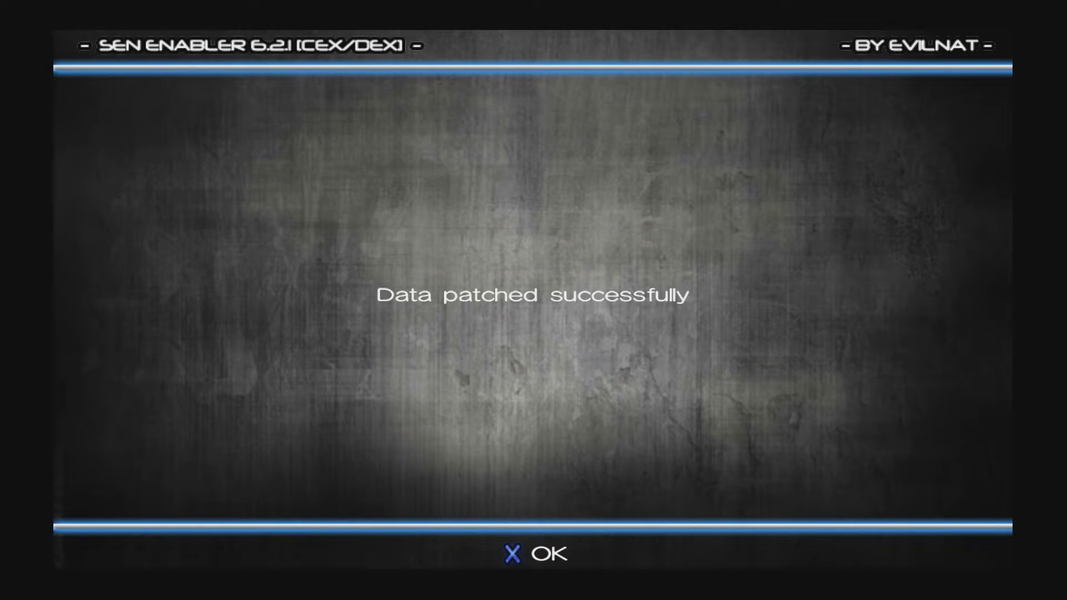
pyautogui.press('Return')
pyautogui.press('Return')
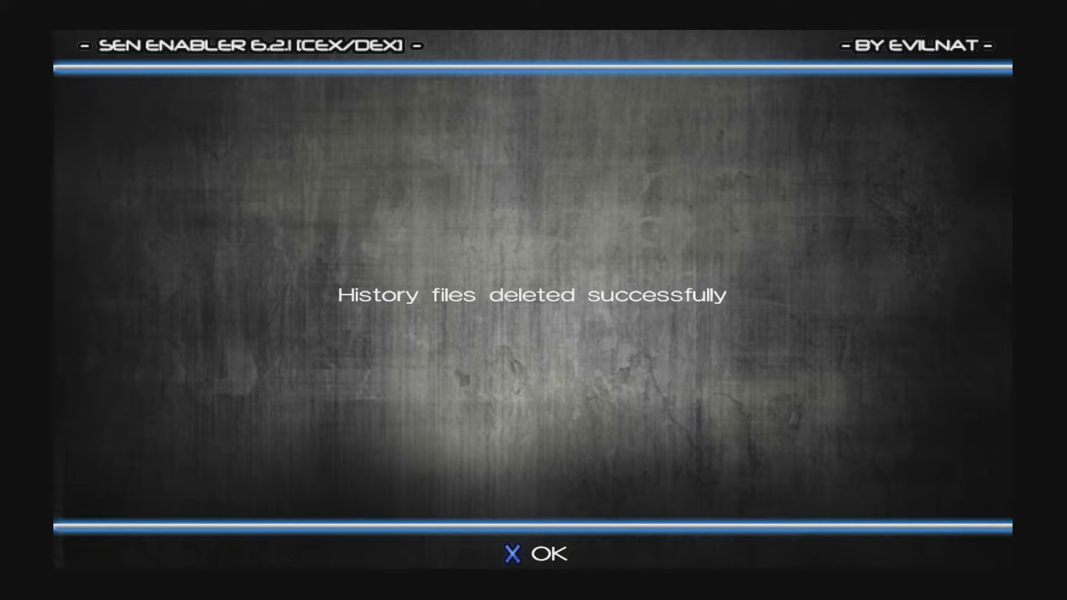
# Exit SEN Enabler after the history deletion and sign in to PlayStation Network
pyautogui.press('Return')
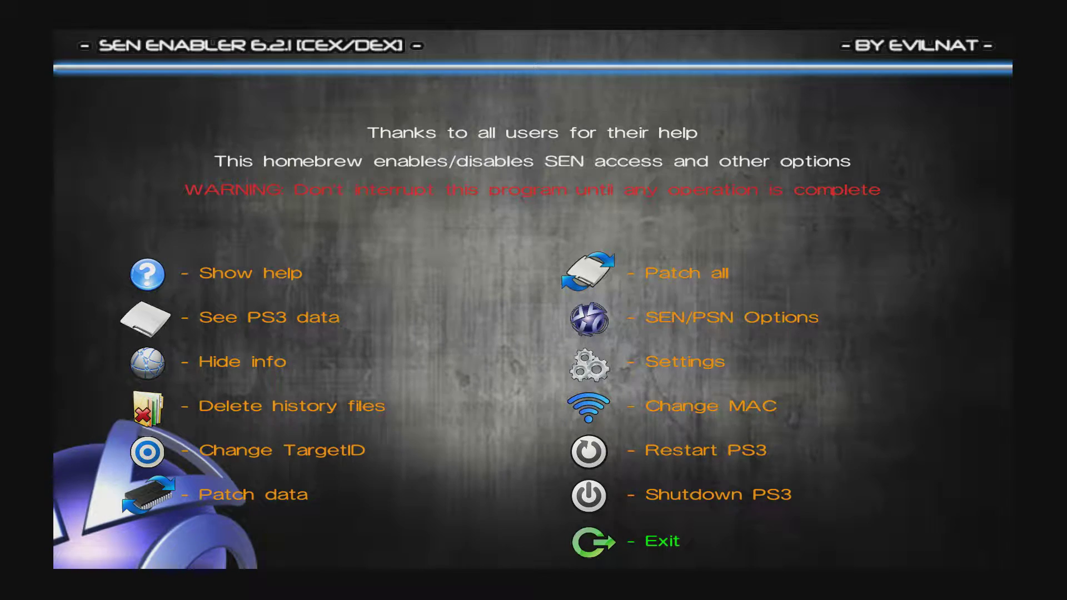
pyautogui.press('Return')
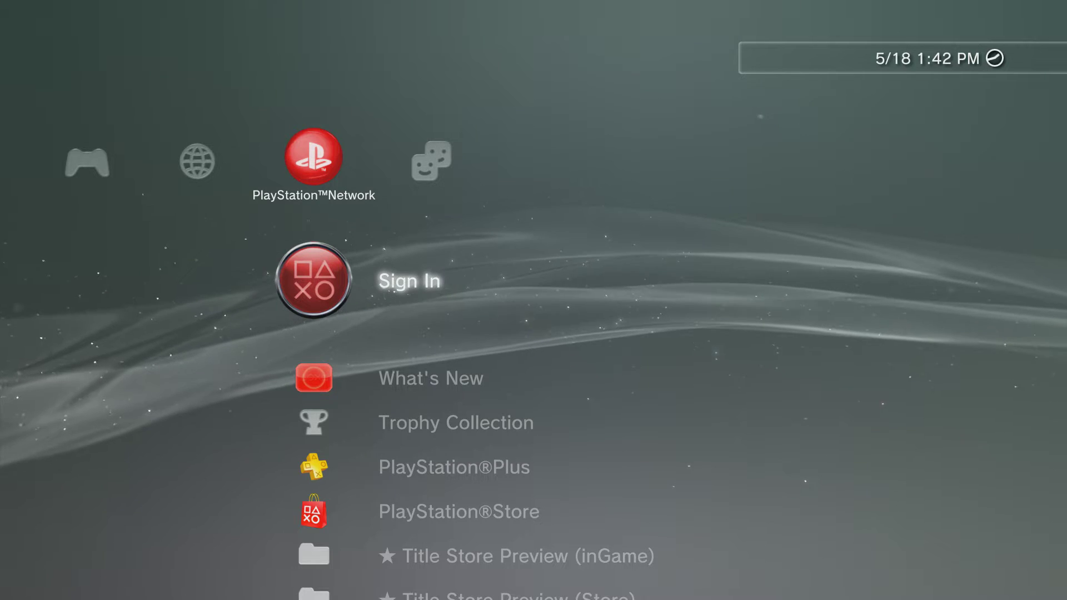
pyautogui.press('Return')
pyautogui.press('Return')
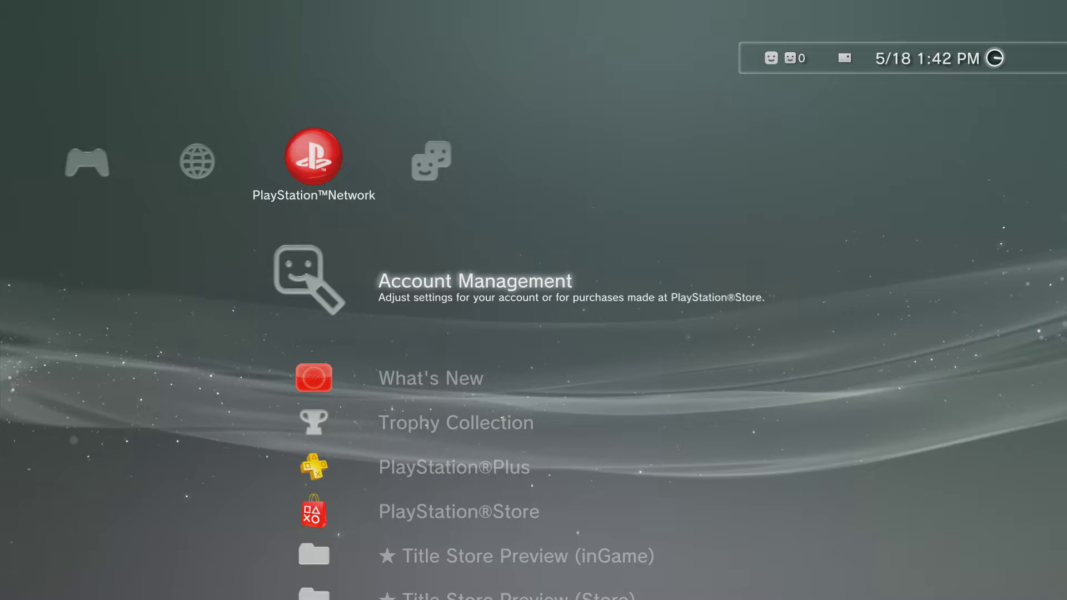
# Open the download list (ダウンロードリスト) in the purchase management section (購入管理) of Account Management
pyautogui.press('Return')
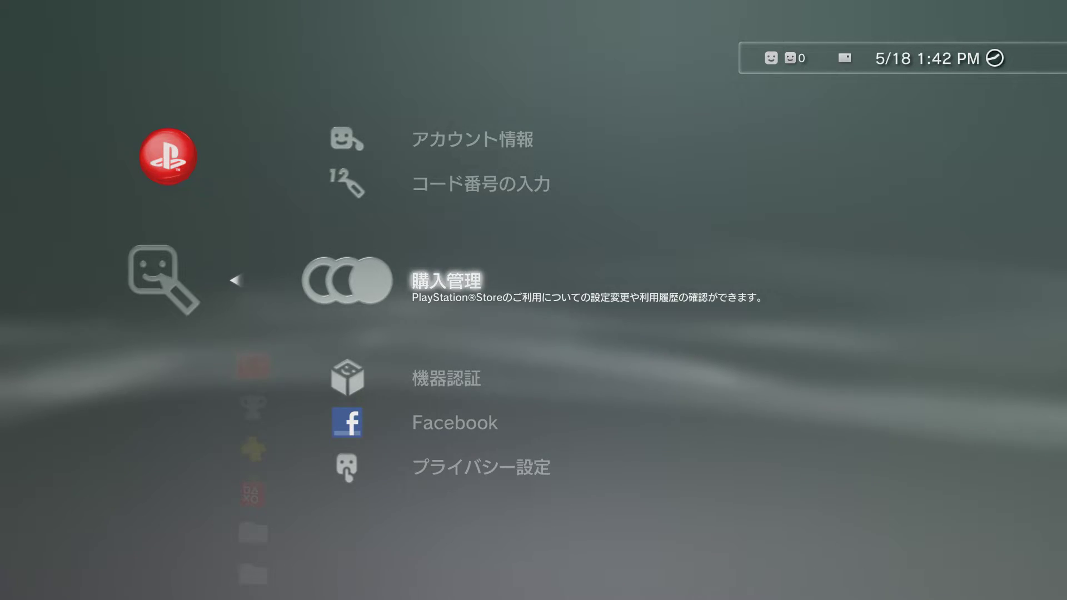
pyautogui.press('Up')
pyautogui.press('Up')
pyautogui.press('Down')
pyautogui.press('Down')
pyautogui.press('Return')
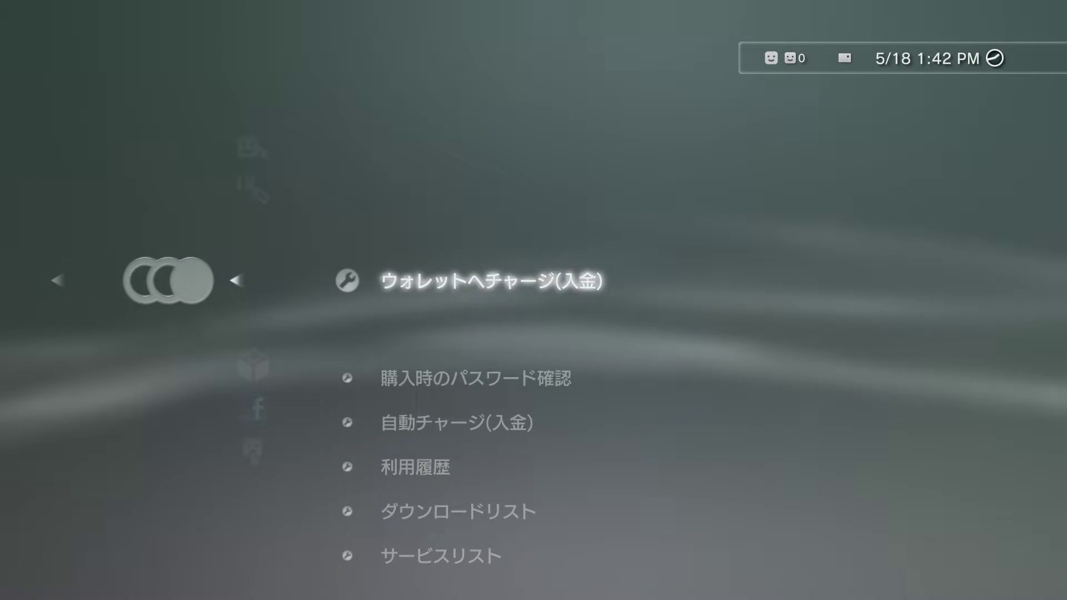
pyautogui.press('Down')
pyautogui.press('Down')
pyautogui.press('Down')
pyautogui.press('Down')
pyautogui.press('Return')
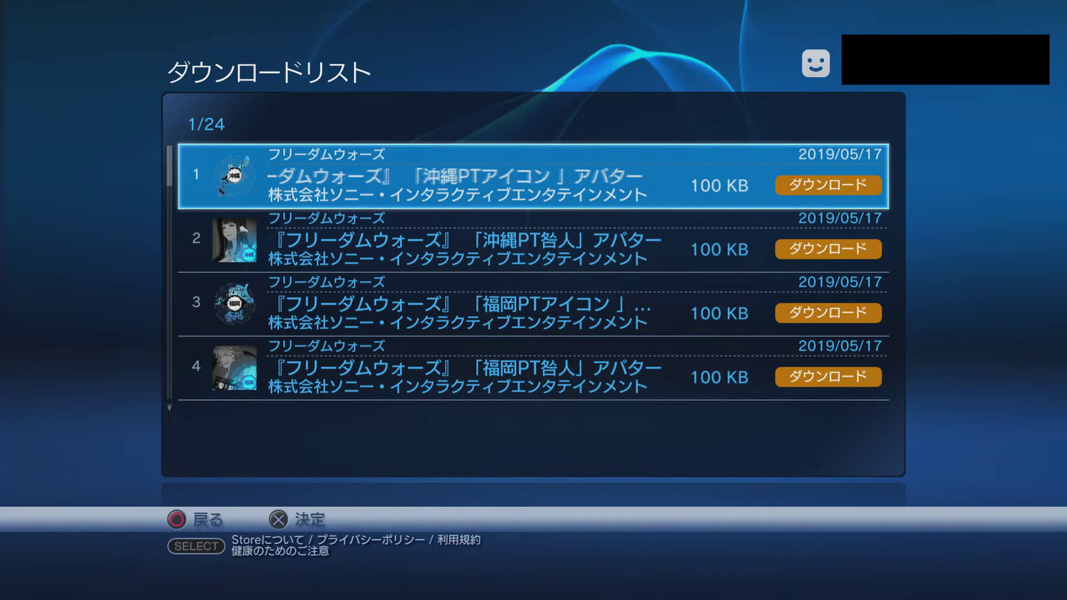
# Look over the first avatar entries in the download list and return to the top entry
pyautogui.press('Down')
pyautogui.press('Down')
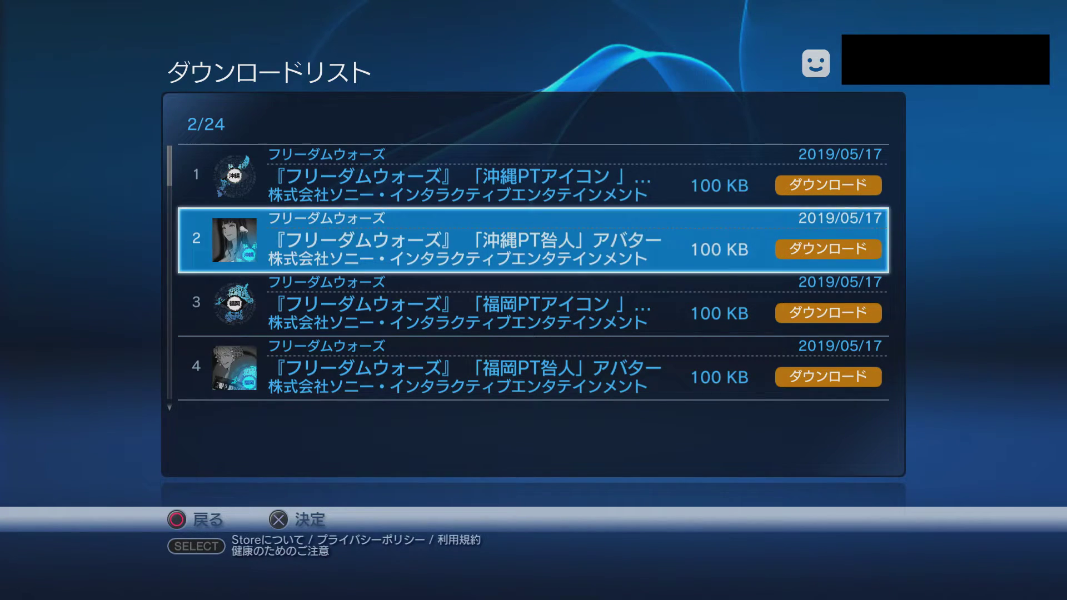
pyautogui.press('Down')
pyautogui.press('Down')
pyautogui.press('Up')
pyautogui.press('Up')
pyautogui.press('Up')
pyautogui.press('Up')
pyautogui.press('Down')
pyautogui.press('Up')
pyautogui.press('Down')
pyautogui.press('Down')
pyautogui.press('Down')
pyautogui.press('Down')
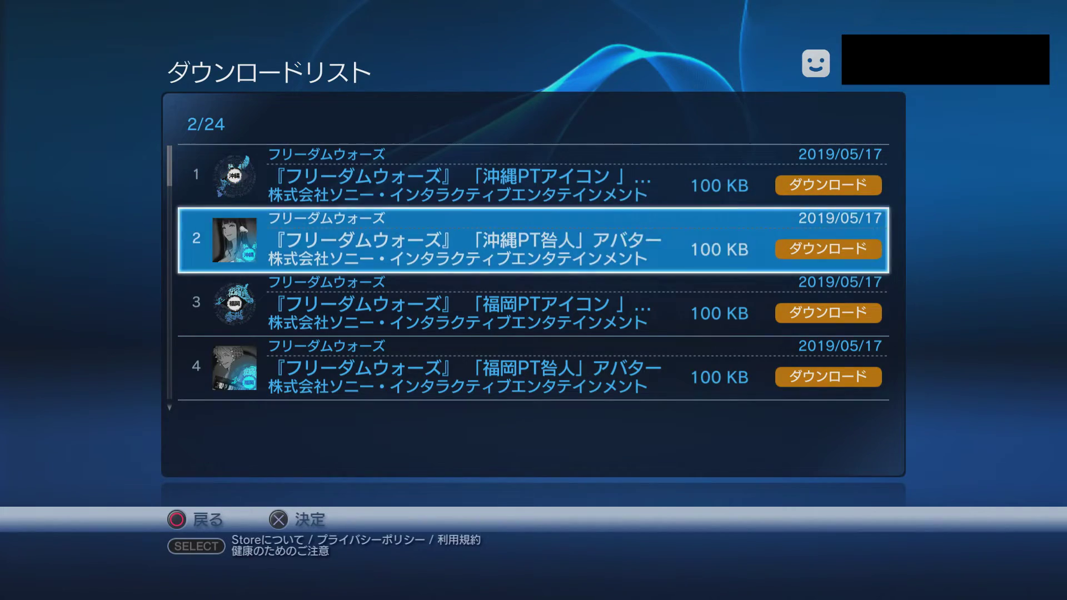
pyautogui.press('Up')
pyautogui.press('Up')
pyautogui.press('Up')
pyautogui.press('Up')
# Download the first two フリーダムウォーズ avatars in the list, 「沖縄PTアイコン」 and 「沖縄PT咎人」
pyautogui.press('Return')
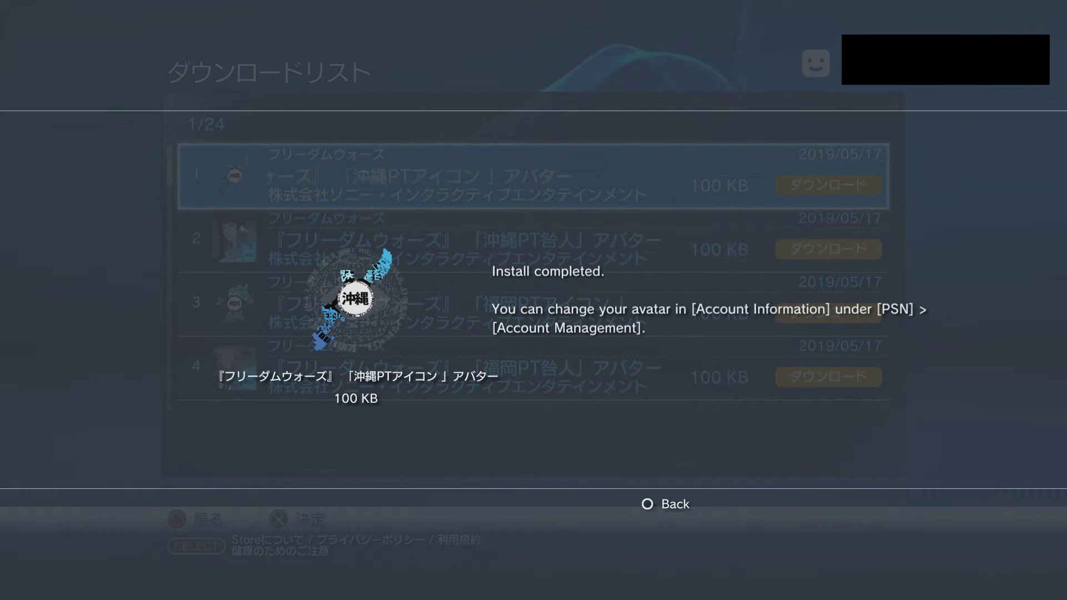
pyautogui.press('Escape')
pyautogui.press('Down')
pyautogui.press('Return')
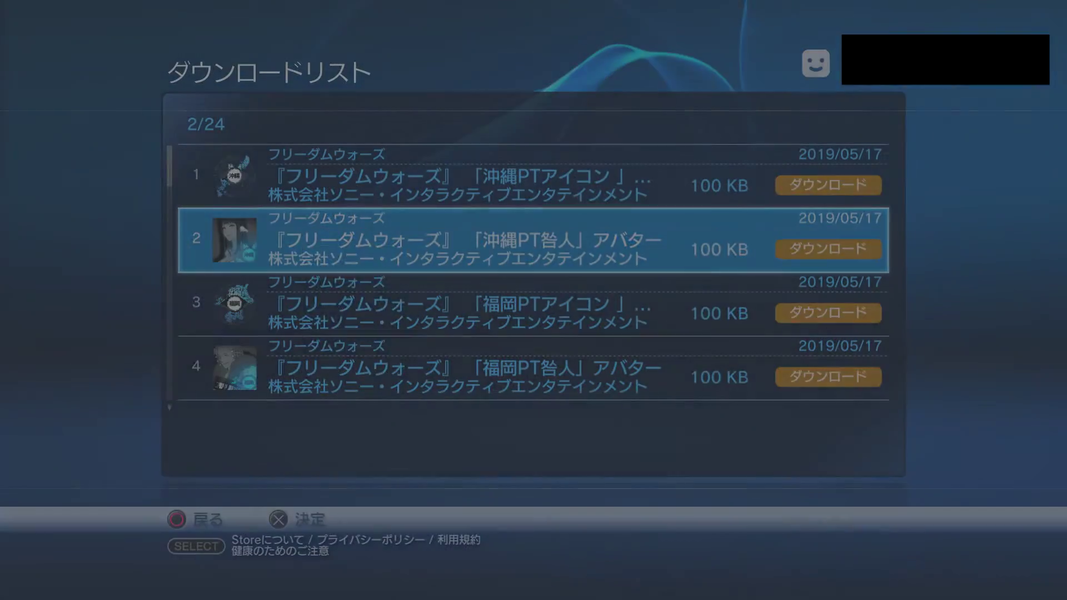
pyautogui.press('Escape')
# Download the third and fourth フリーダムウォーズ avatars, 「福岡PTアイコン」 and 「福岡PT咎人」
pyautogui.press('Down')
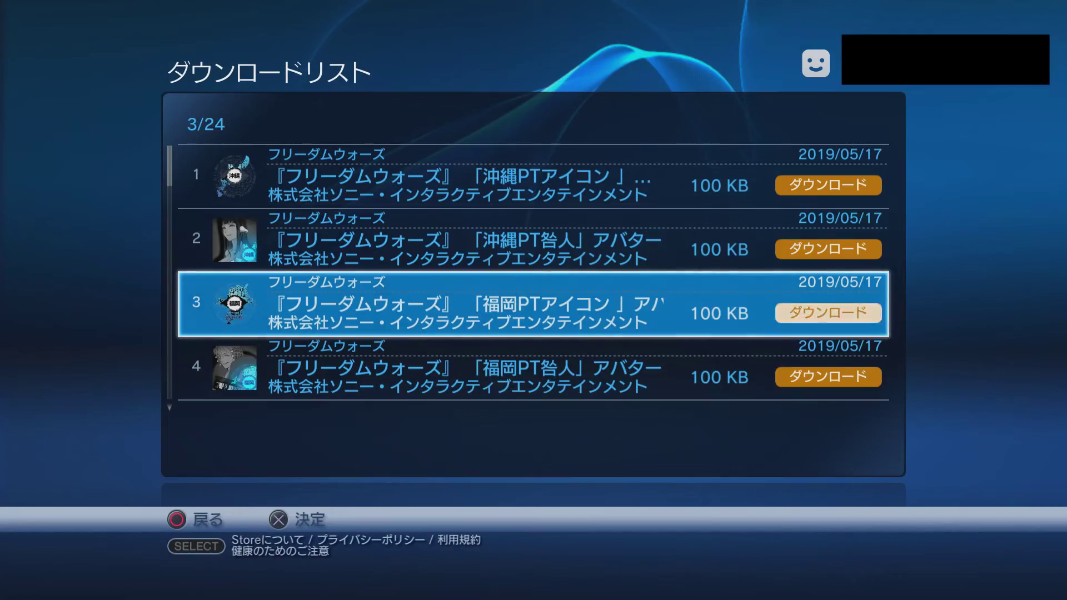
pyautogui.press('Return')
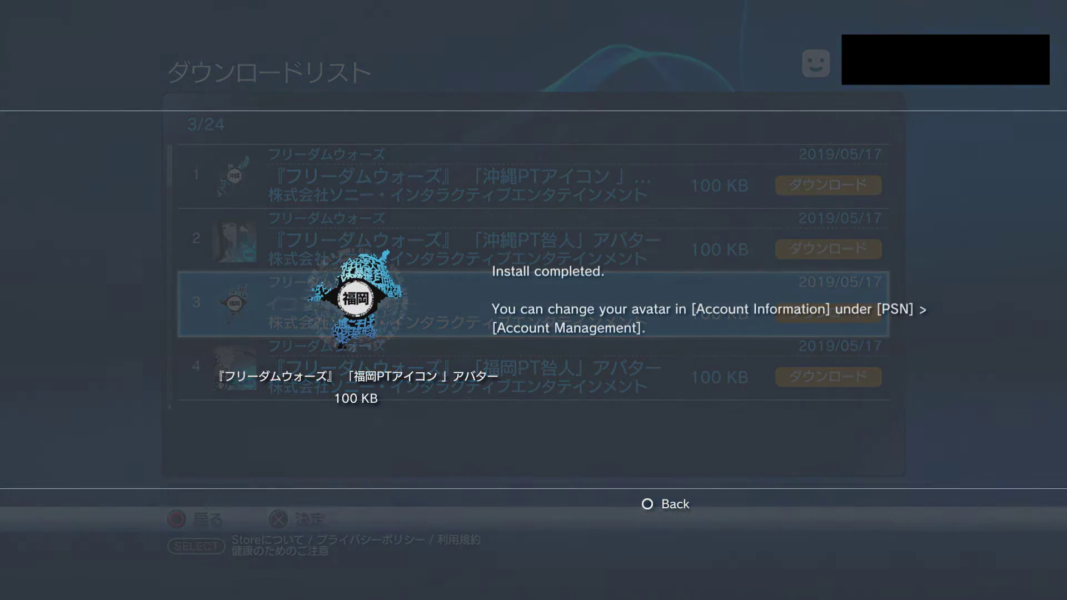
pyautogui.press('Escape')
pyautogui.press('Down')
pyautogui.press('Return')
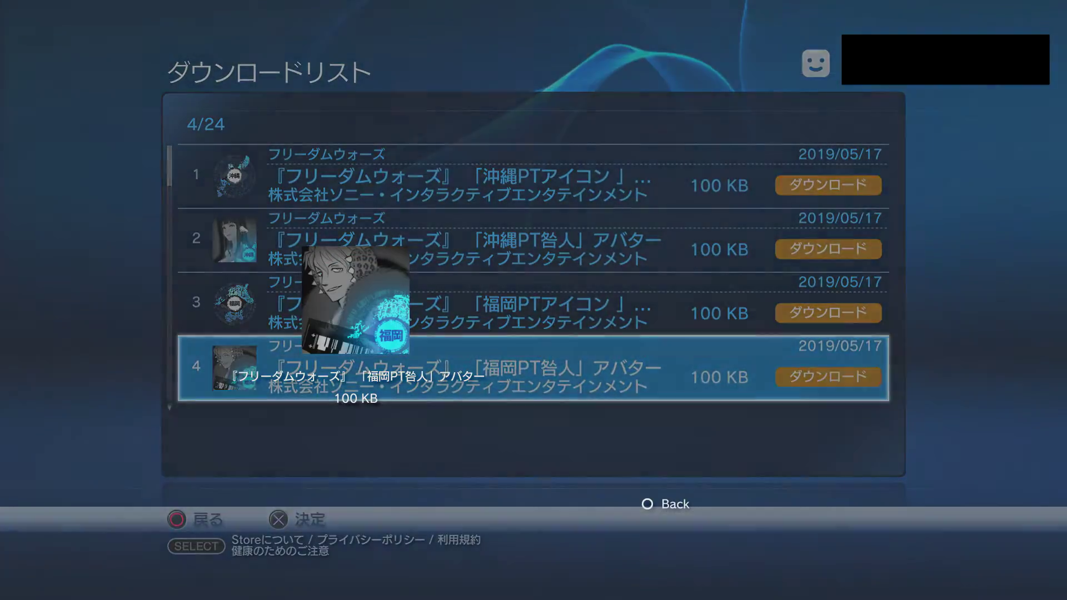
pyautogui.press('Escape')
# Browse the remaining avatar entries in the download list, down to the P4U2 avatars and back up
pyautogui.press('Down')
pyautogui.press('Down')
pyautogui.press('Up')
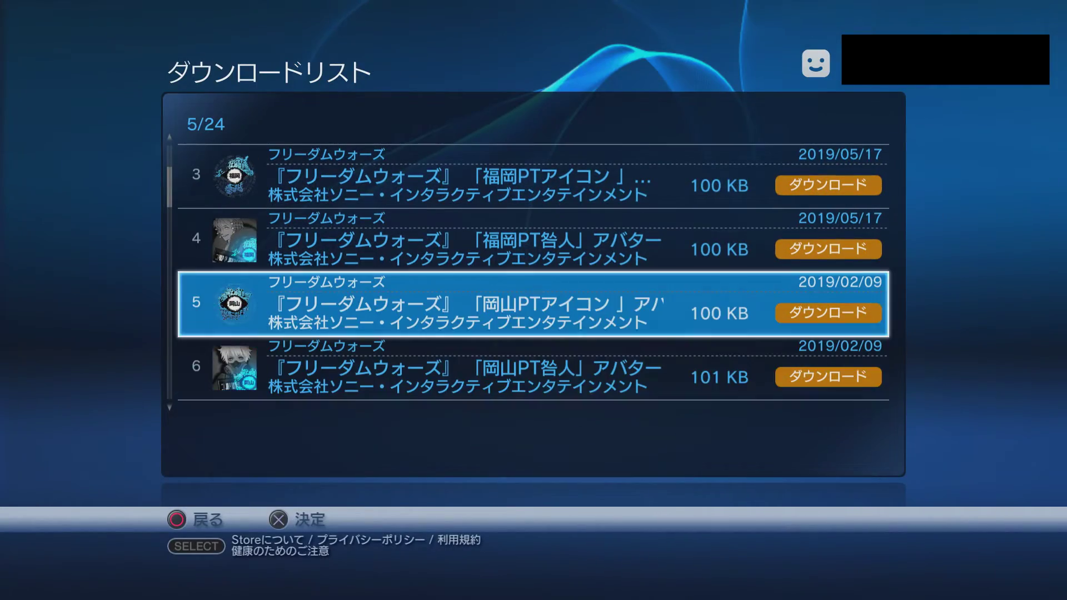
pyautogui.press('Down')
pyautogui.press('Down')
pyautogui.press('Down')
pyautogui.press('Down')
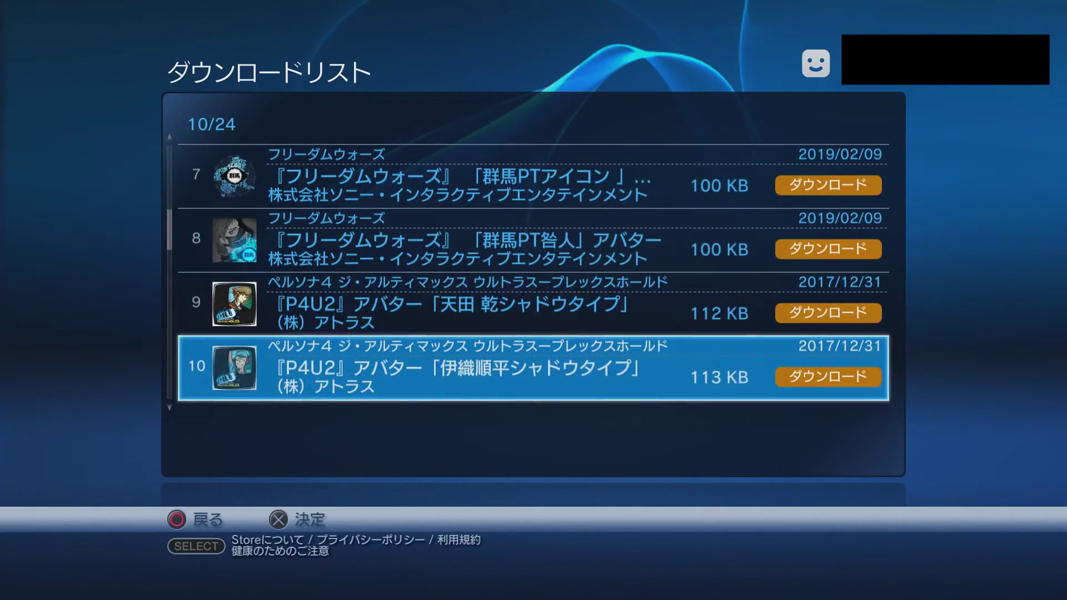
pyautogui.press('Up')
pyautogui.press('Up')
pyautogui.press('Up')
pyautogui.press('Up')
pyautogui.press('Up')
pyautogui.press('Up')
# Leave the download list and Account Management, and sign out of PlayStation Network
pyautogui.press('Escape')
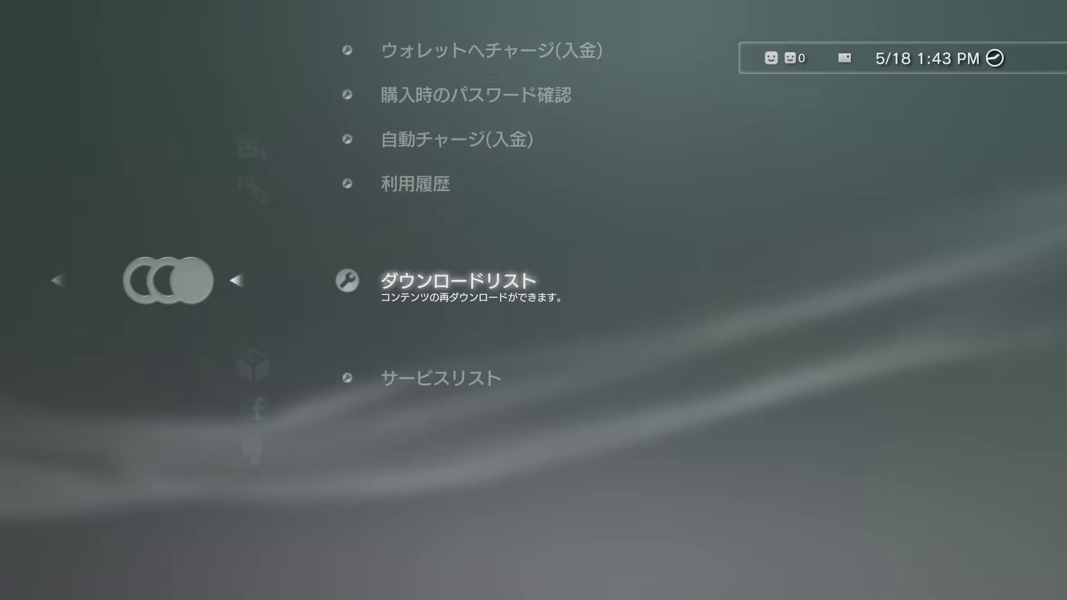
pyautogui.press('Escape')
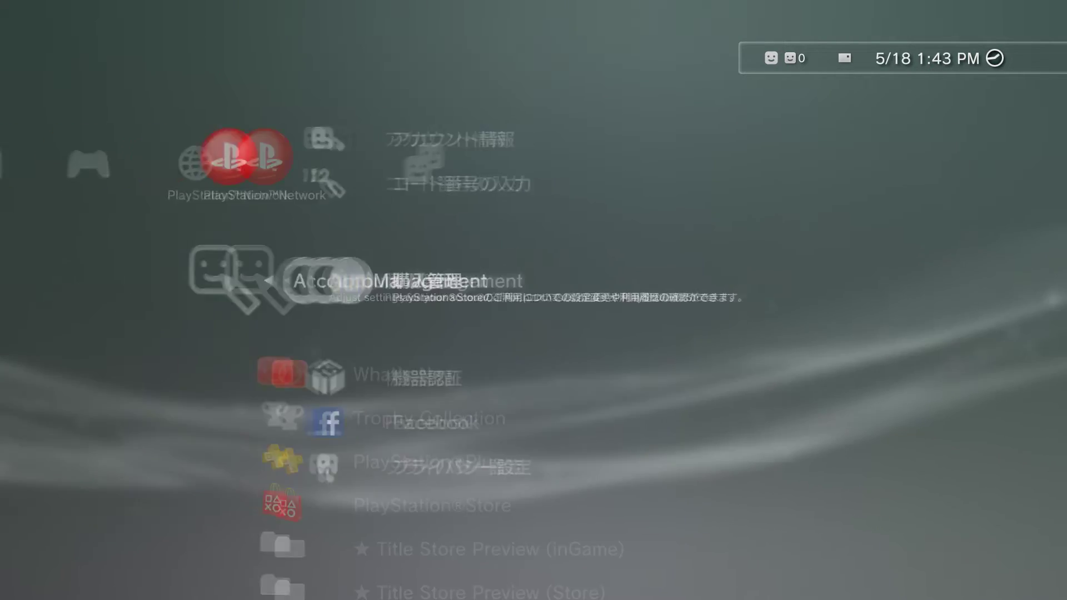
pyautogui.press('Right')
pyautogui.press('Left')
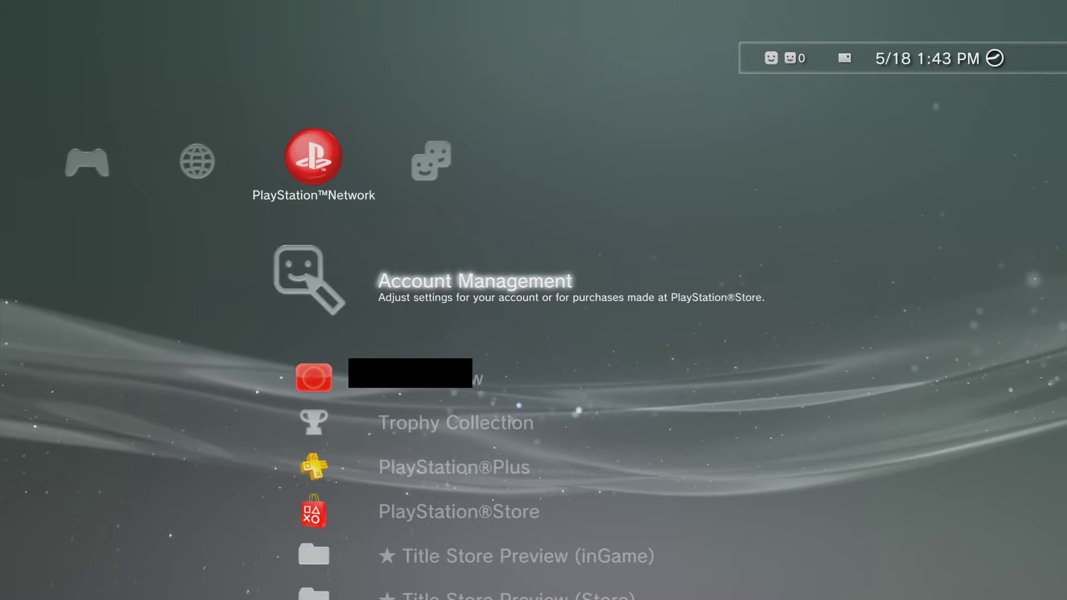
pyautogui.press('Return')
pyautogui.press('Return')
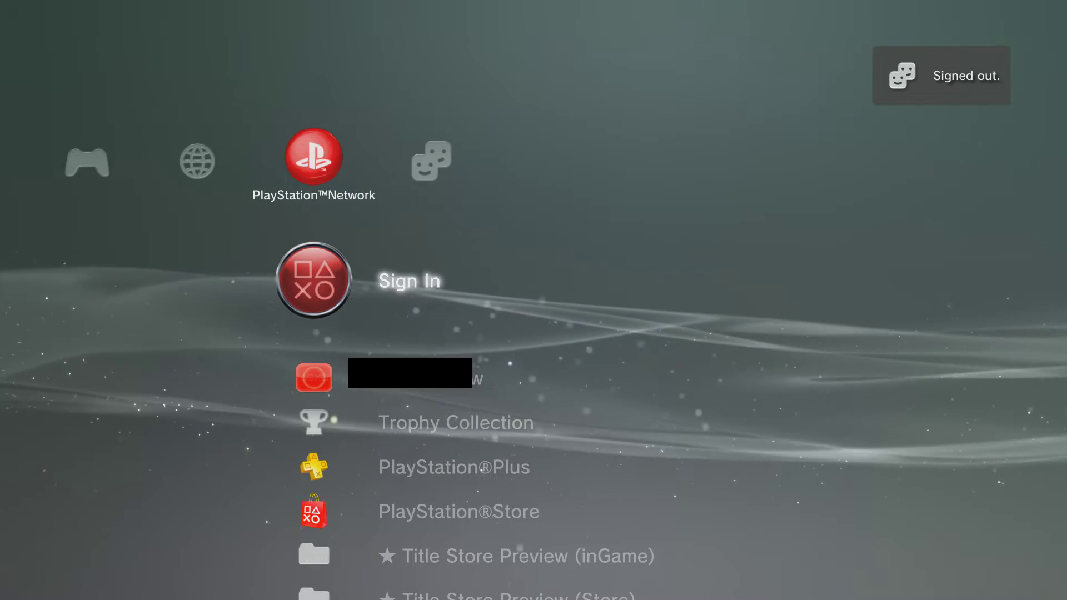
# Switch to multiMAN and open File Manager / mmOS from its mmCM category
pyautogui.press('Left')
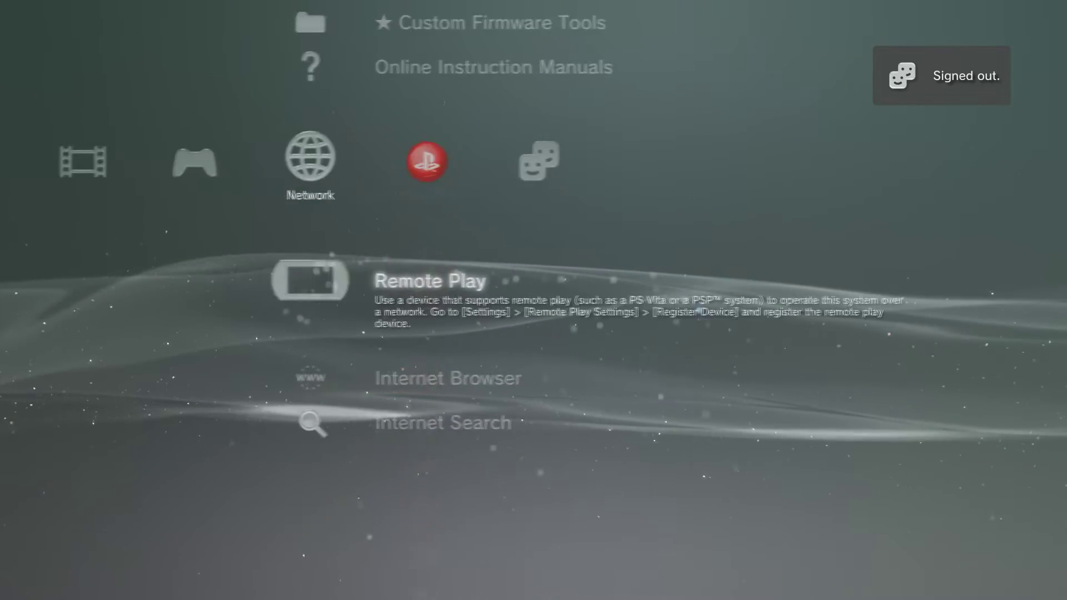
pyautogui.press('Left')
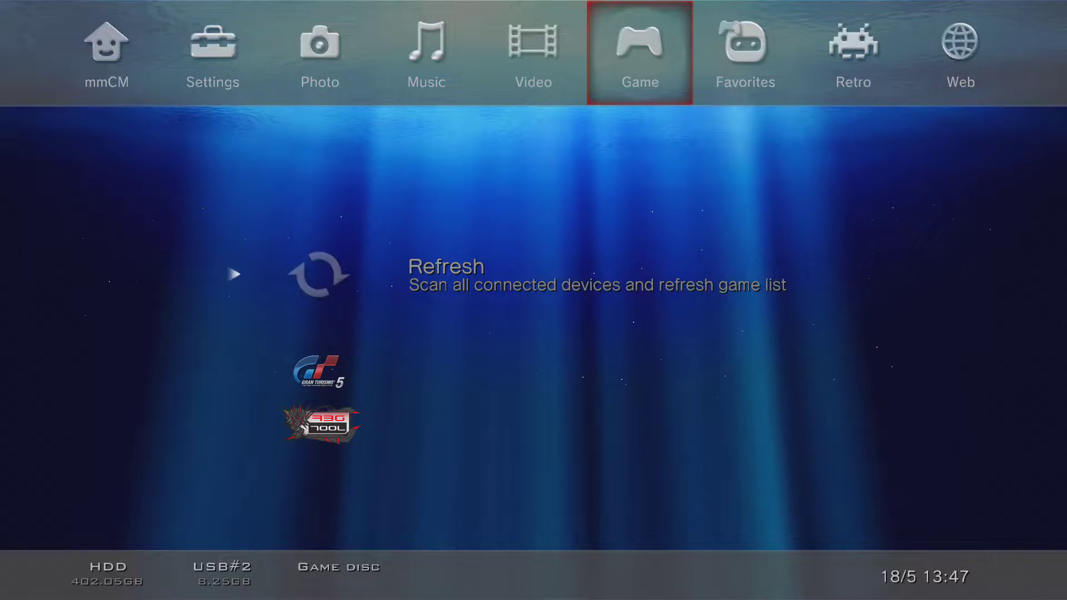
pyautogui.press('Left')
pyautogui.press('Left')
pyautogui.press('Left')
pyautogui.press('Left')
pyautogui.press('Left')
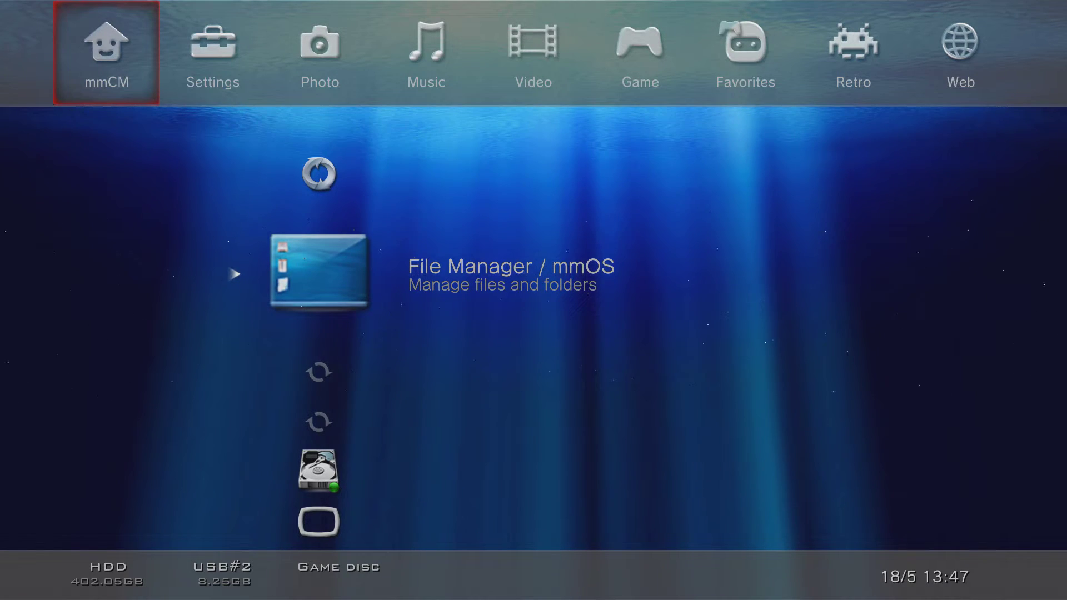
pyautogui.press('Return')
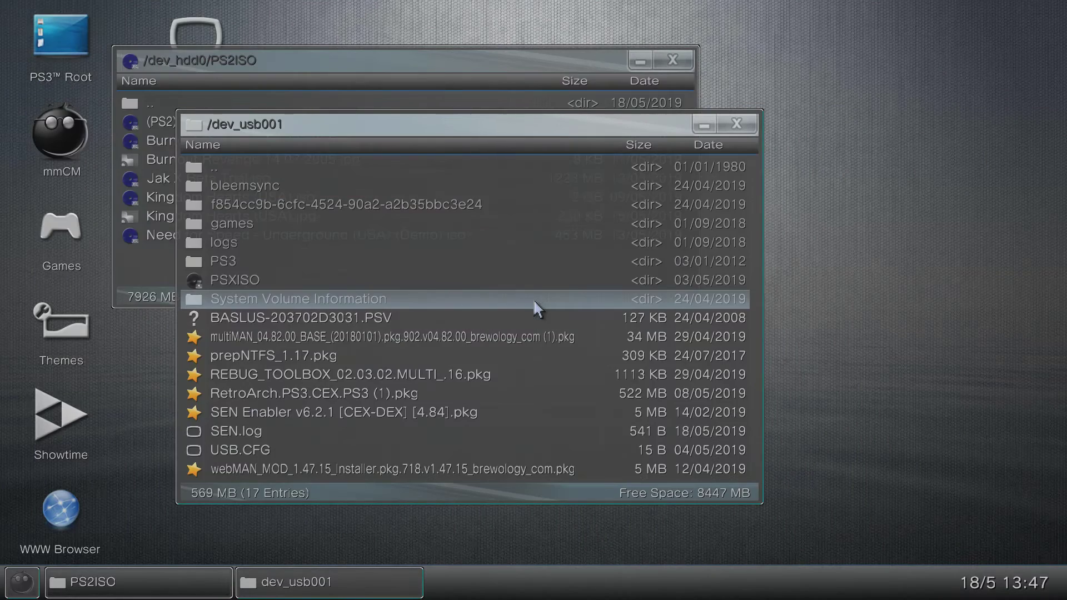
# Close the dev_usb001 and PS2ISO windows and open /dev_hdd0/home/00000008 from PS3 Root
pyautogui.click(737, 125)
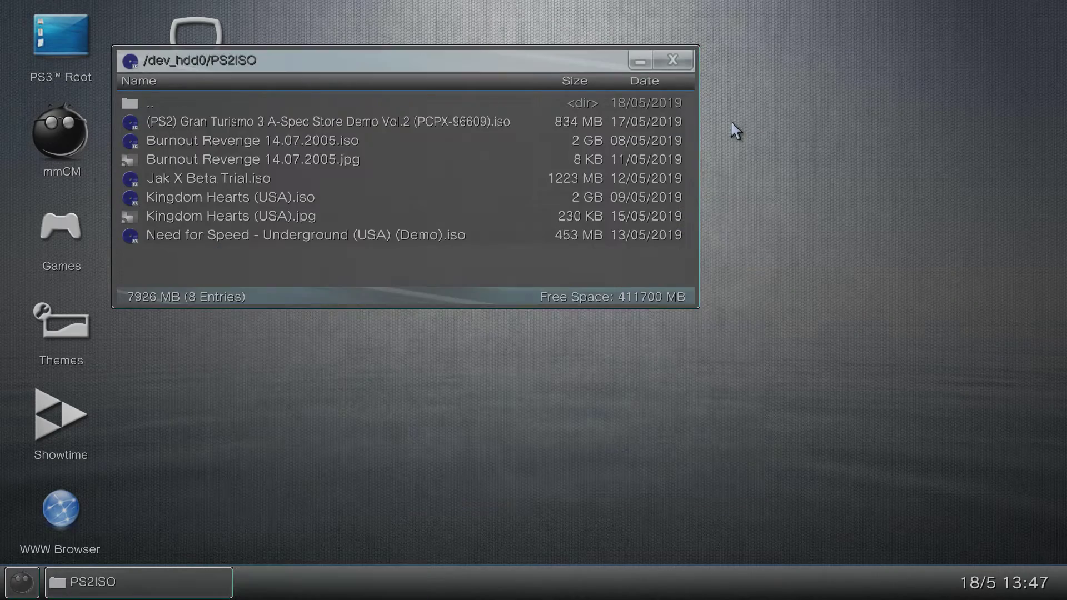
pyautogui.click(673, 59)
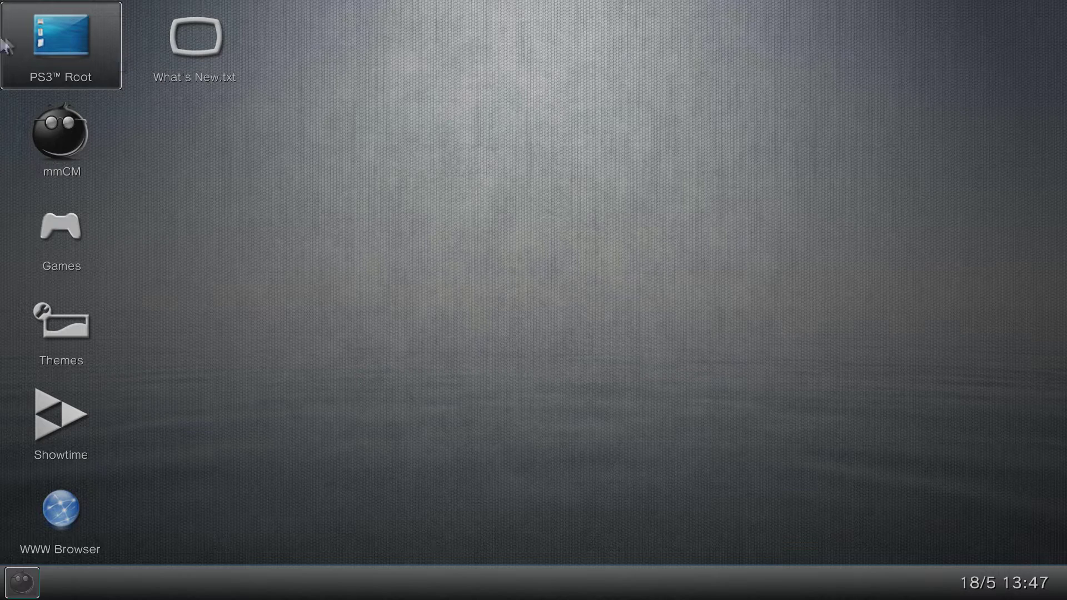
pyautogui.doubleClick(42, 44)
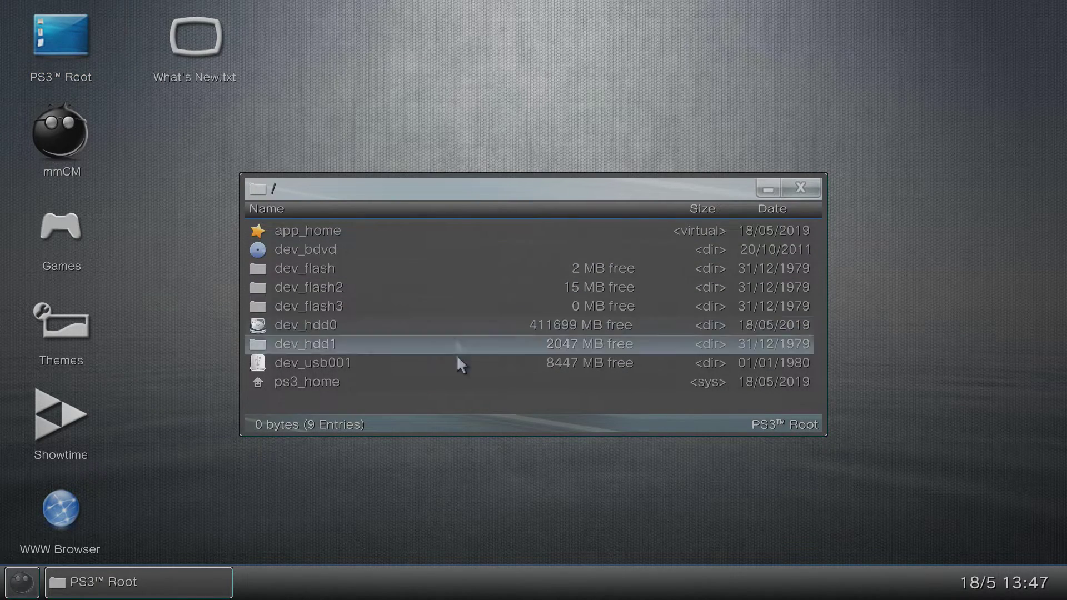
pyautogui.doubleClick(356, 332)
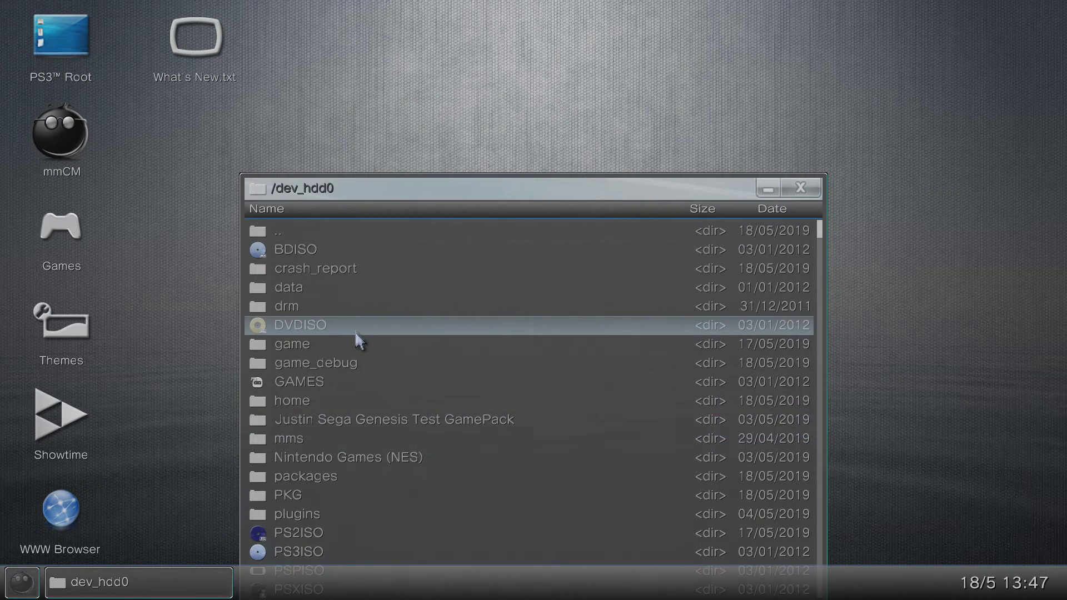
pyautogui.doubleClick(347, 400)
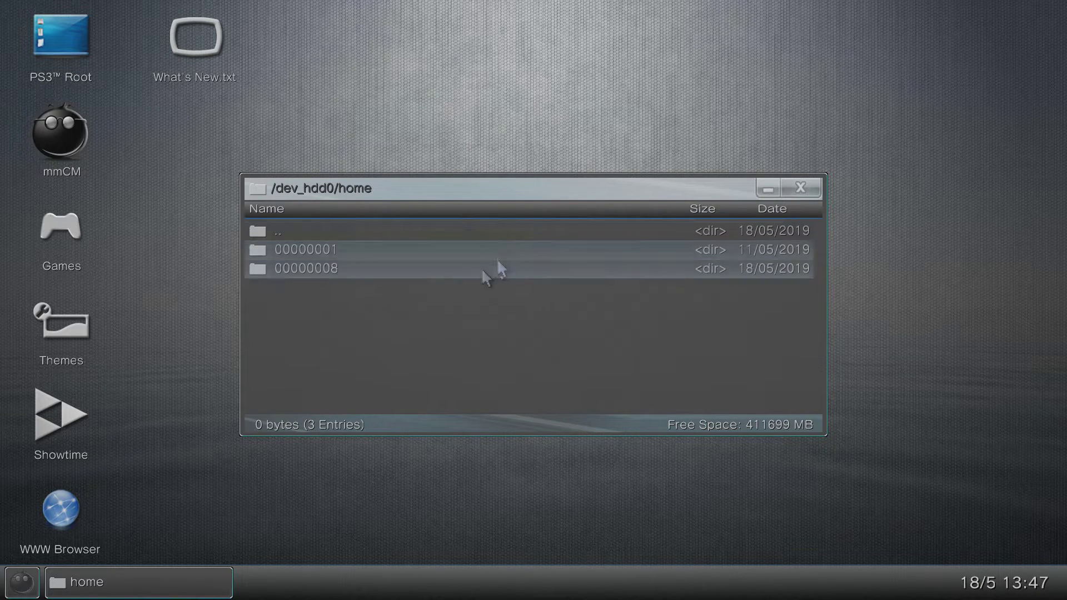
pyautogui.doubleClick(340, 272)
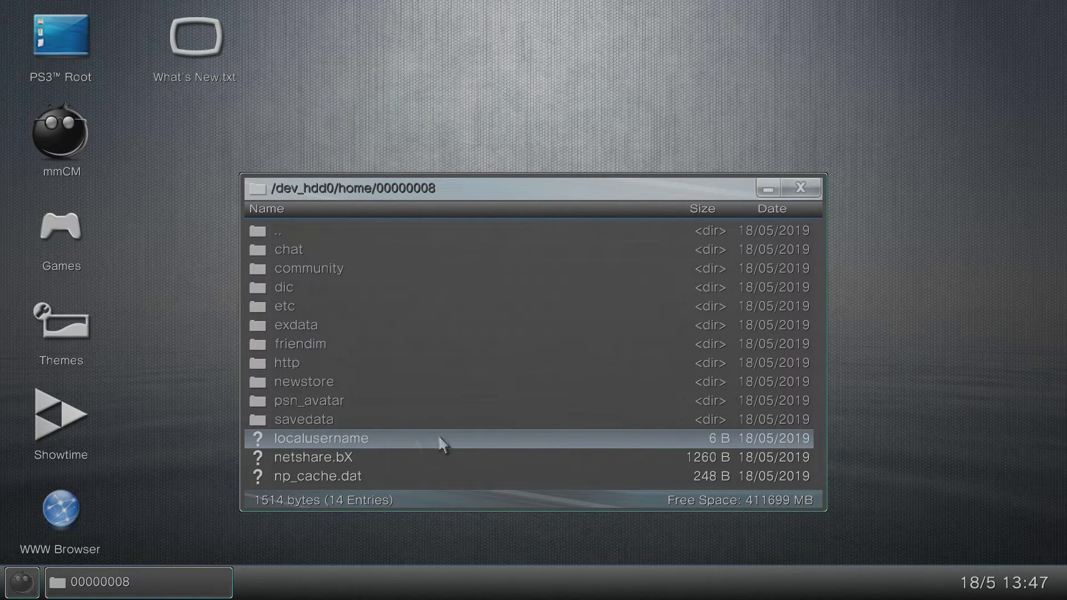
# View the contents of the localusername file in the 00000008 folder and close the viewer
pyautogui.click(501, 438)
pyautogui.click(501, 439)
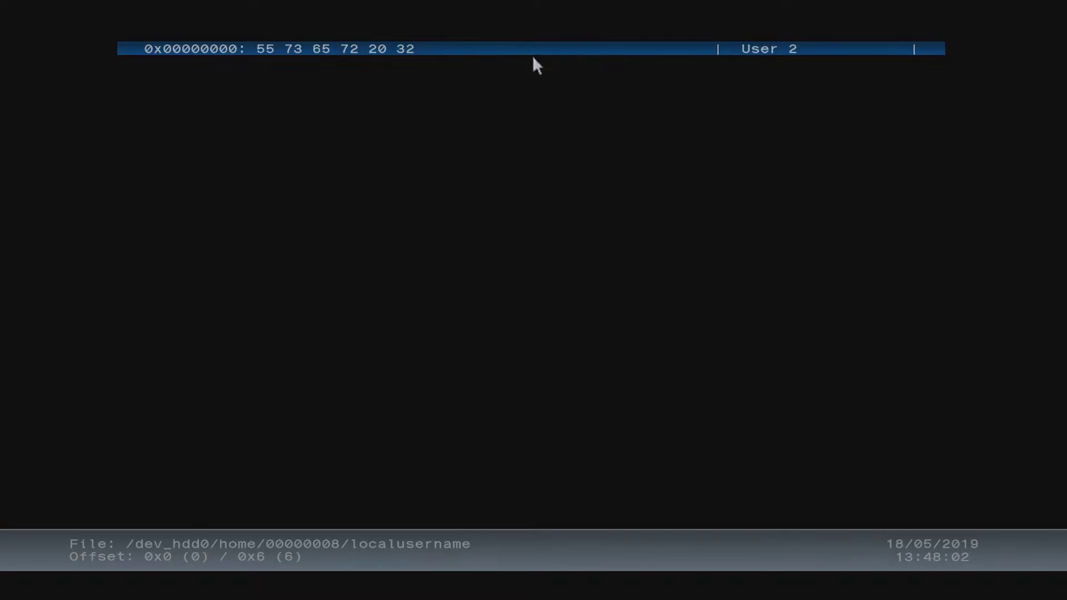
pyautogui.press('Escape')
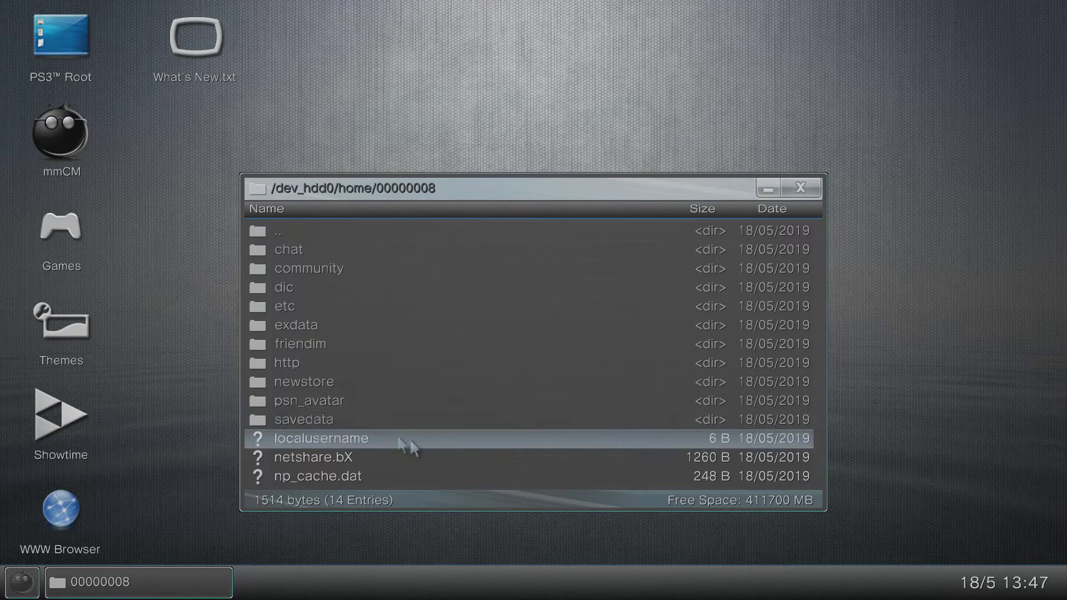
# Check the image files in the friendim/avatar folder and return to the 00000008 folder
pyautogui.doubleClick(382, 344)
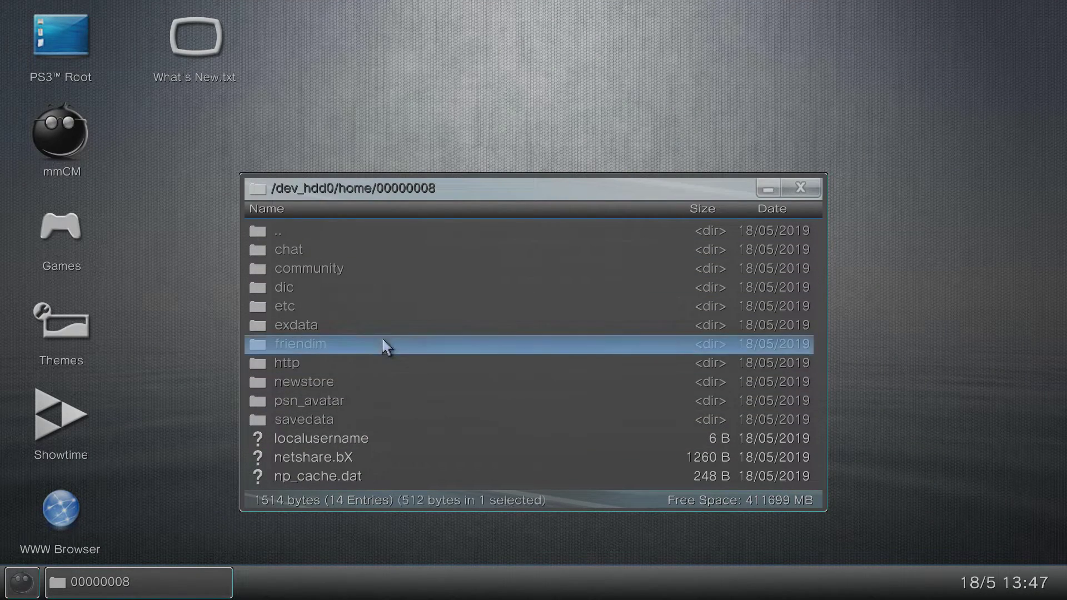
pyautogui.doubleClick(381, 251)
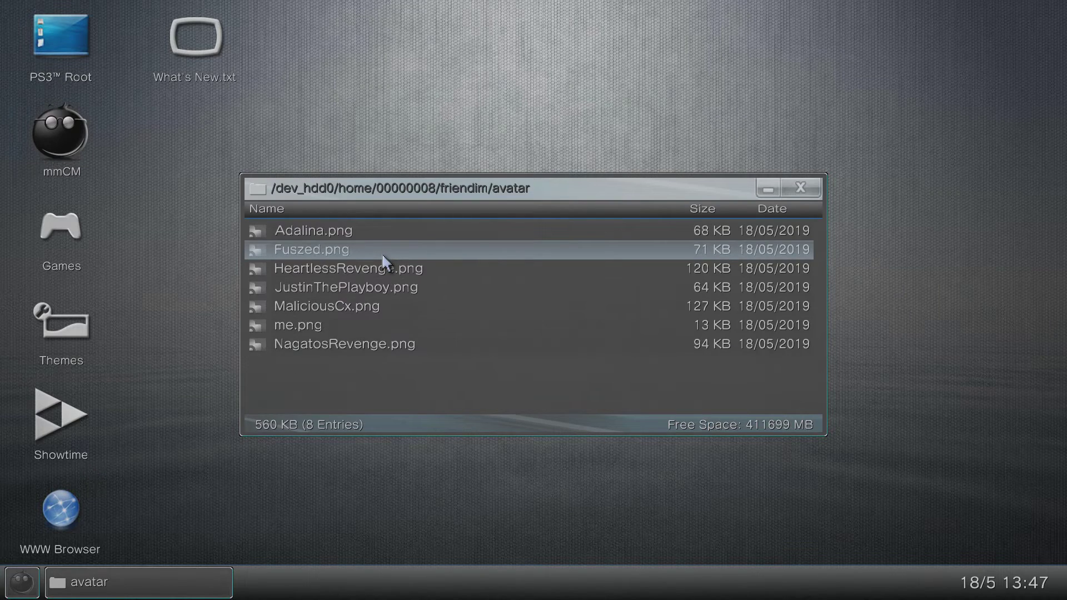
pyautogui.scroll(-3, 382, 253)
pyautogui.press('BackSpace')
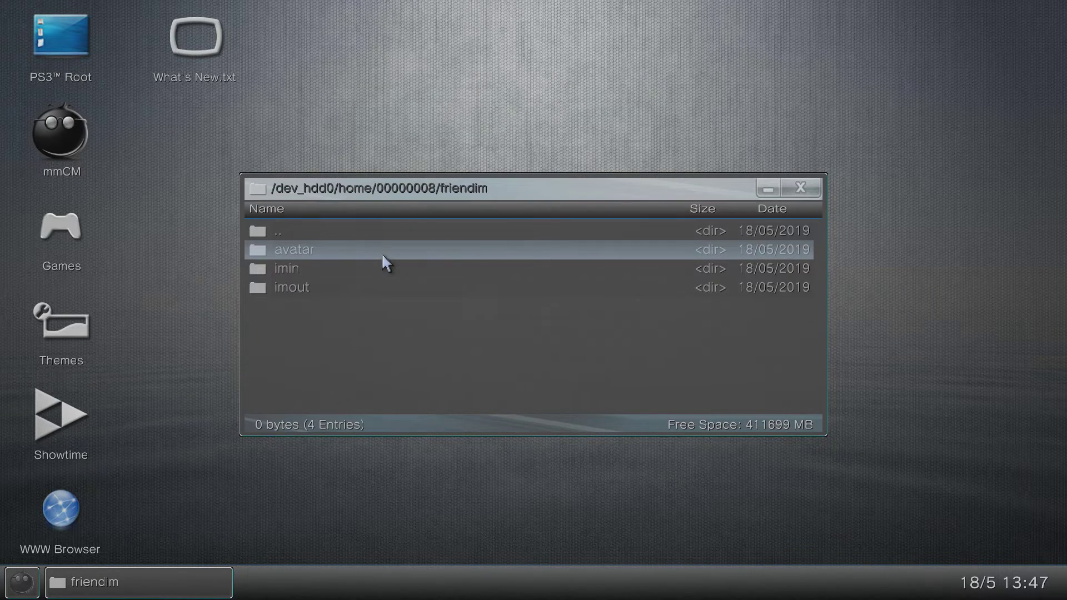
pyautogui.press('BackSpace')
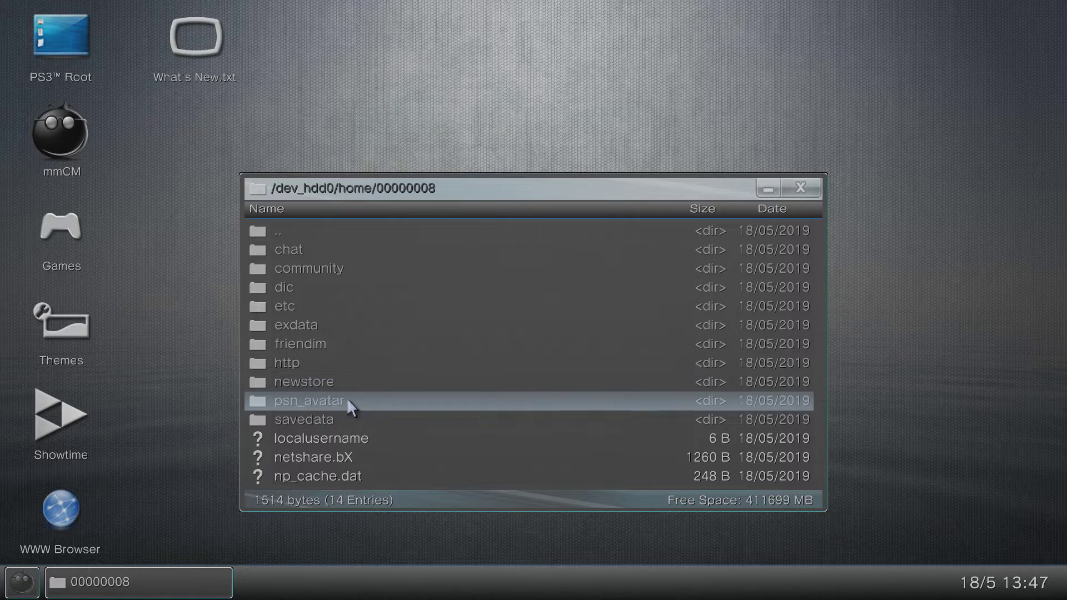
# Check the files in the psn_avatar folder and return to the 00000008 folder
pyautogui.press('Right')
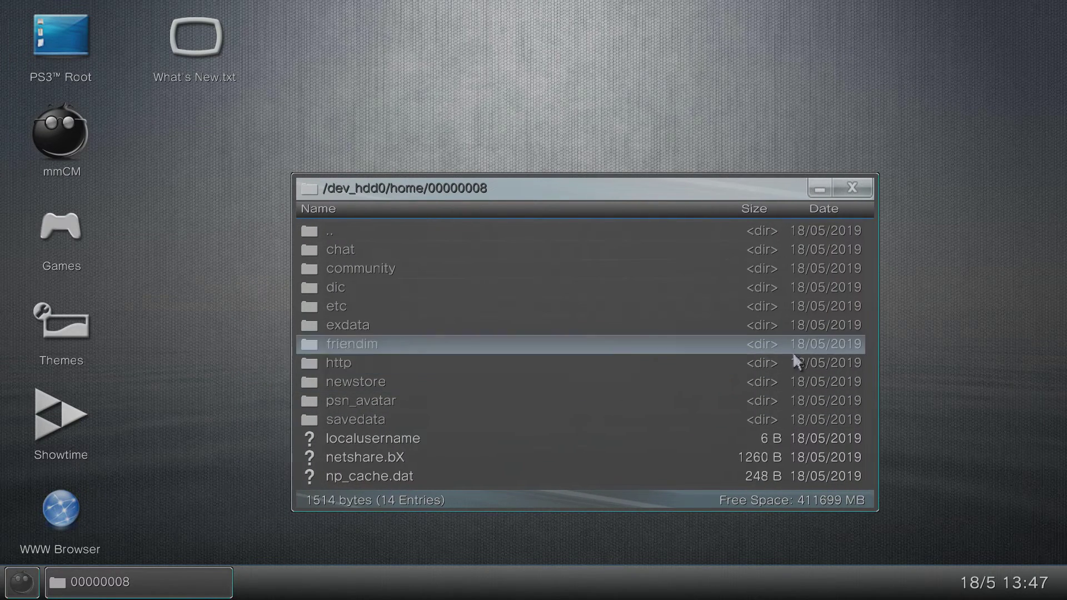
pyautogui.doubleClick(388, 400)
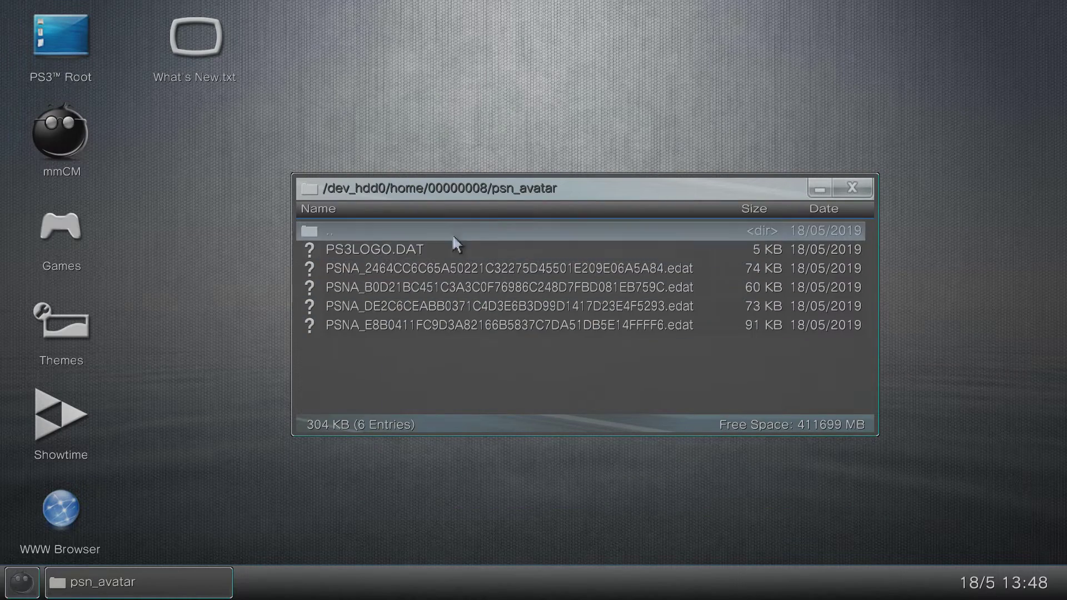
pyautogui.doubleClick(452, 232)
# Copy the psn_avatar folder from /dev_hdd0/home/00000008 into the root of /dev_usb001
pyautogui.rightClick(429, 399)
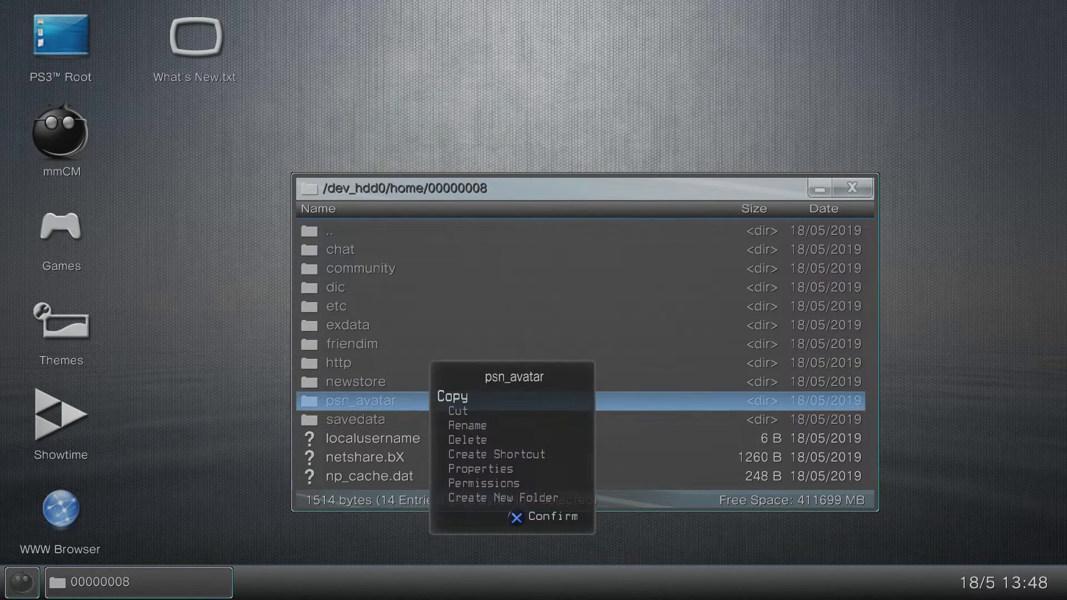
pyautogui.press('Return')
pyautogui.doubleClick(76, 37)
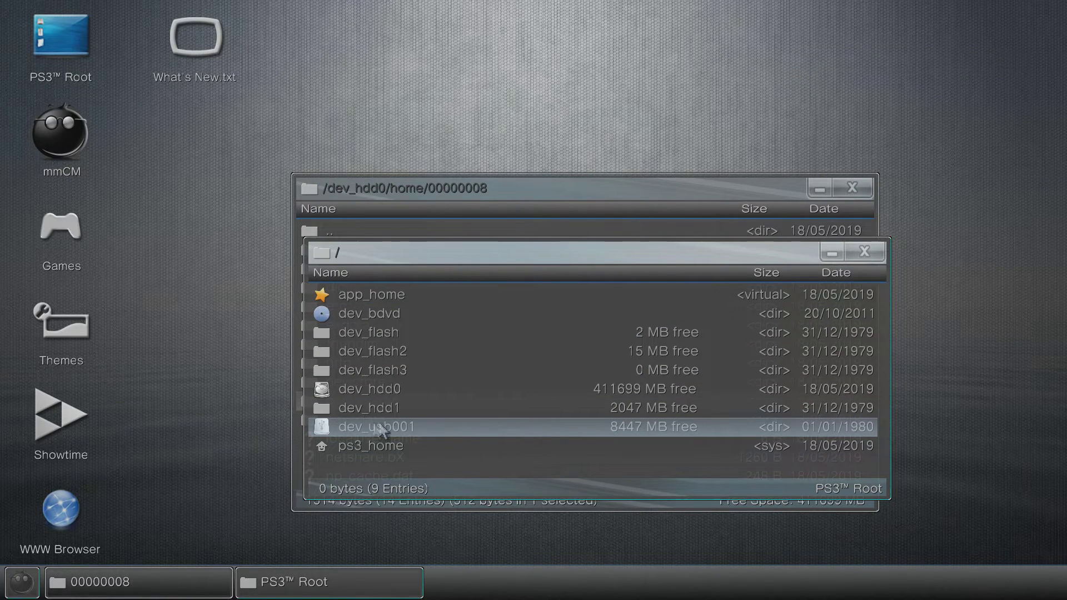
pyautogui.doubleClick(445, 428)
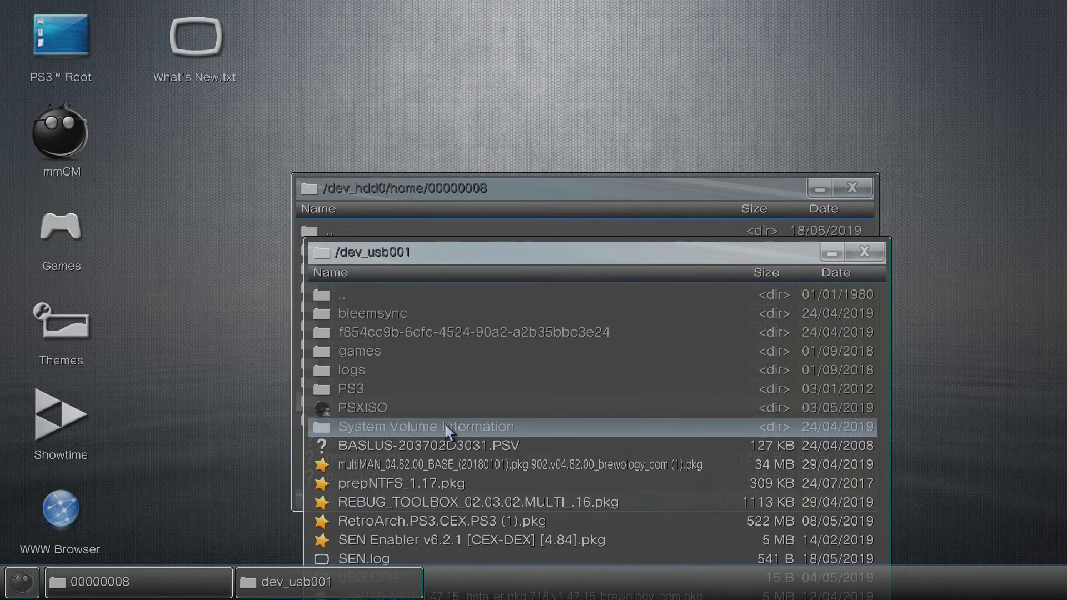
pyautogui.scroll(-15, 438, 319)
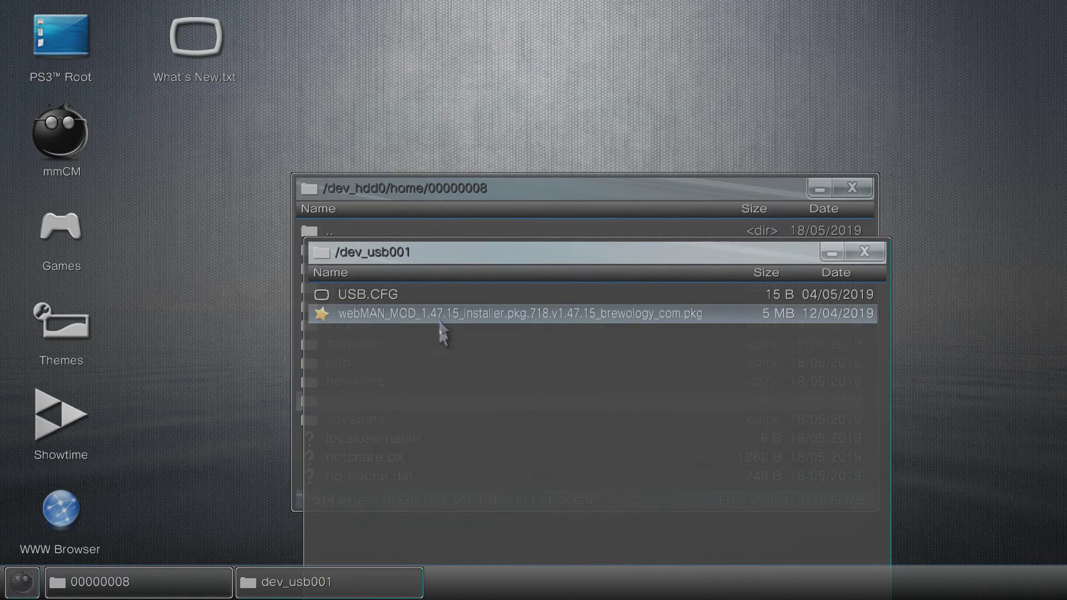
pyautogui.rightClick(438, 405)
pyautogui.press('Return')
pyautogui.press('Left')
pyautogui.press('Return')
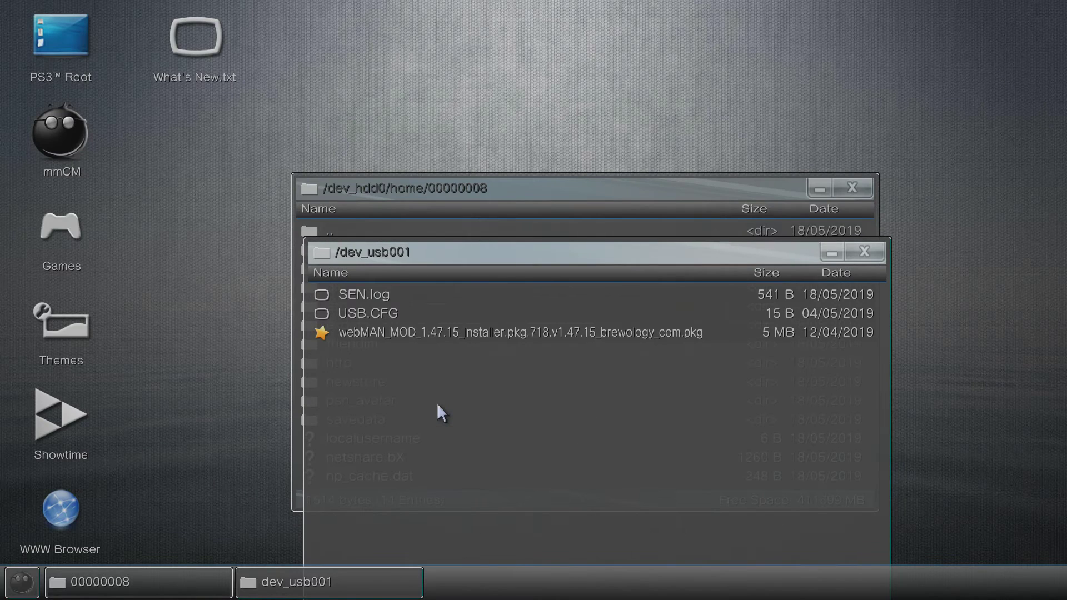
# Check the .rif licence files and act.dat in the exdata folder and return to 00000008
pyautogui.click(444, 189)
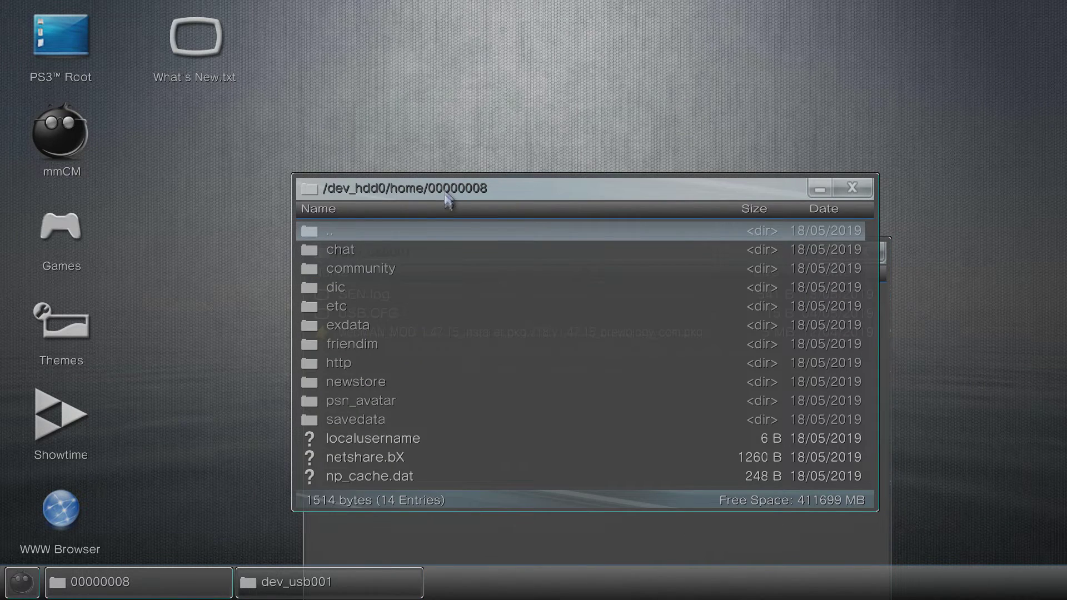
pyautogui.click(414, 325)
pyautogui.click(414, 325)
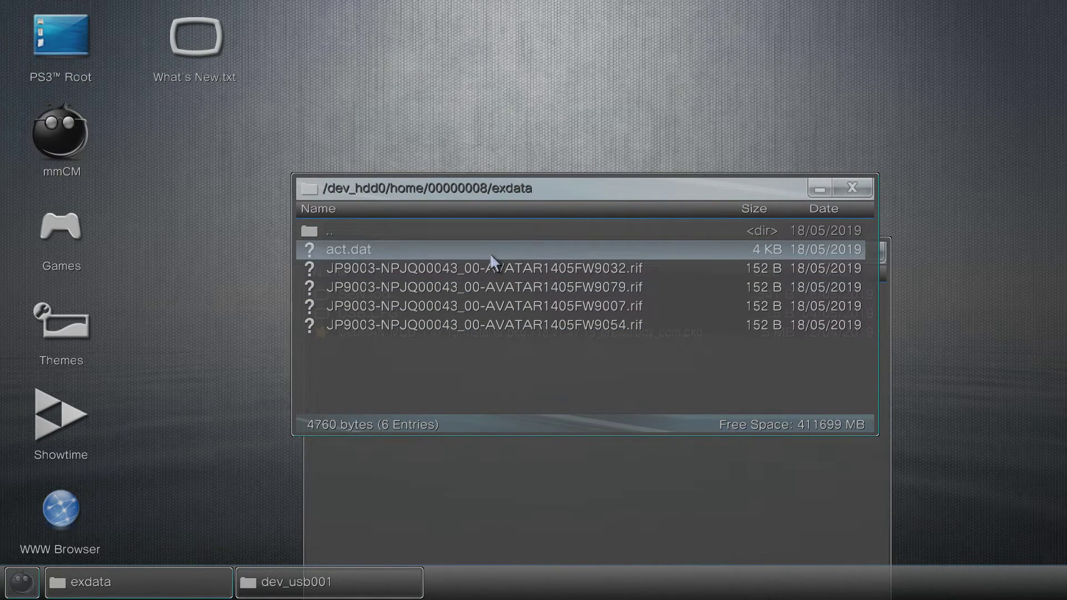
pyautogui.doubleClick(489, 230)
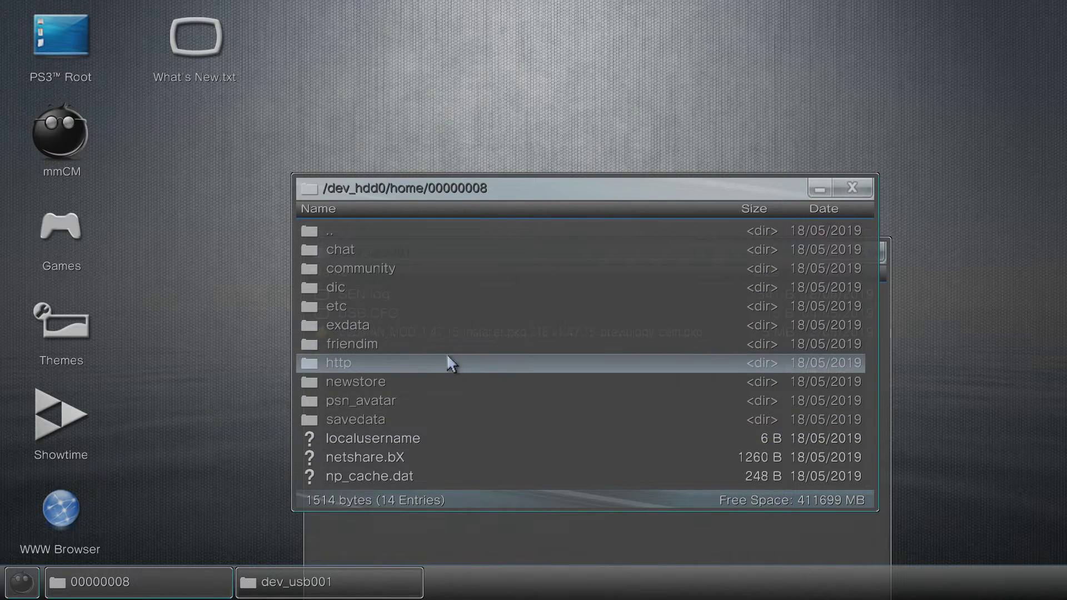
# Copy the exdata folder from /dev_hdd0/home/00000008 into the root of /dev_usb001
pyautogui.rightClick(439, 330)
pyautogui.press('Return')
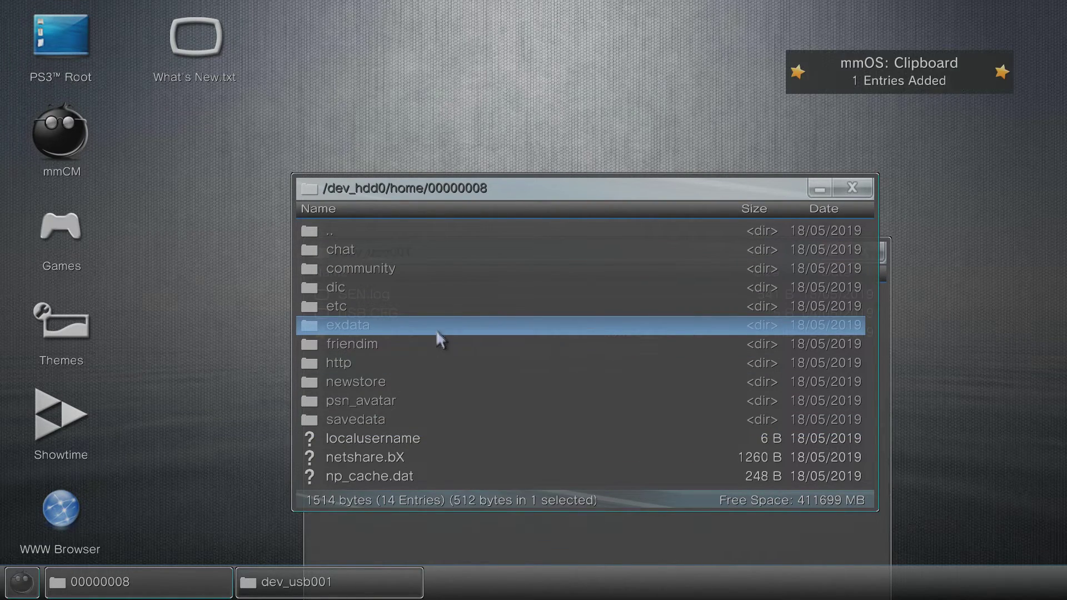
pyautogui.click(443, 479)
pyautogui.rightClick(438, 438)
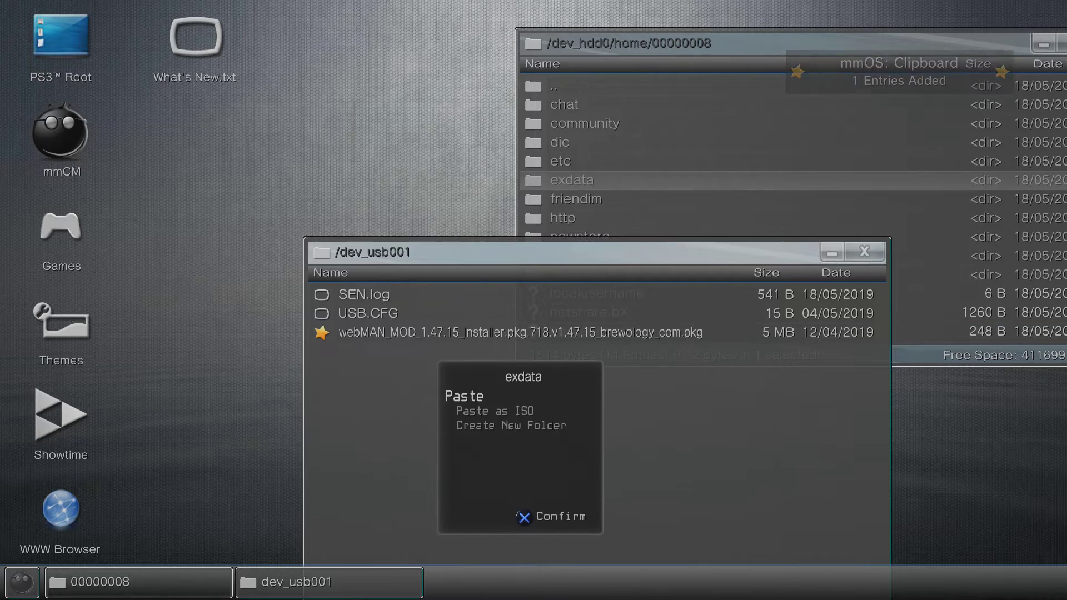
pyautogui.press('Return')
pyautogui.press('Left')
pyautogui.press('Return')
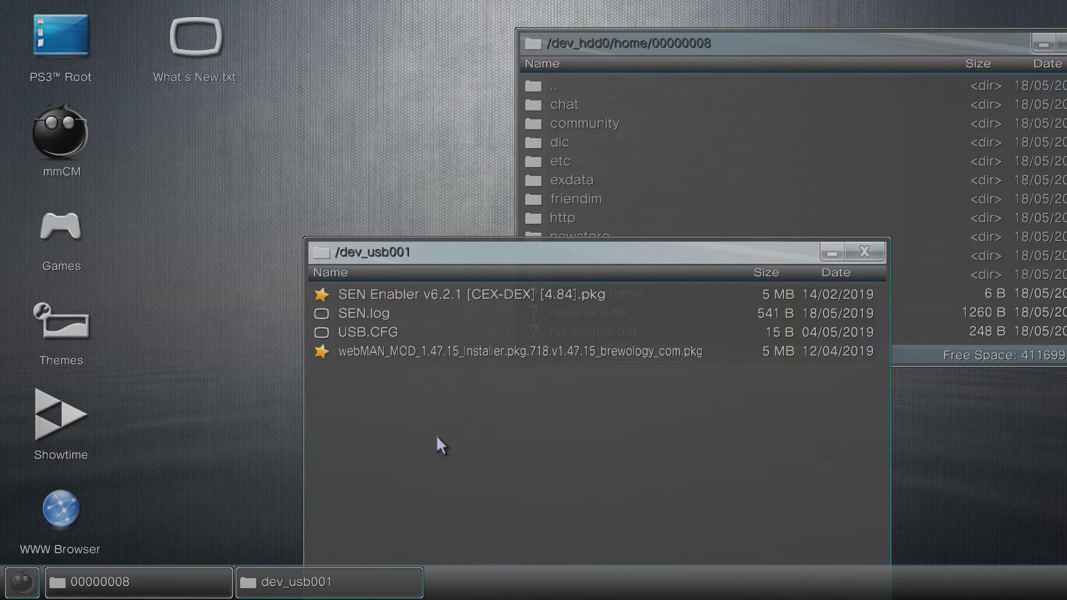
# Close the dev_usb001 and 00000008 folder windows
pyautogui.press('Up')
pyautogui.press('Down')
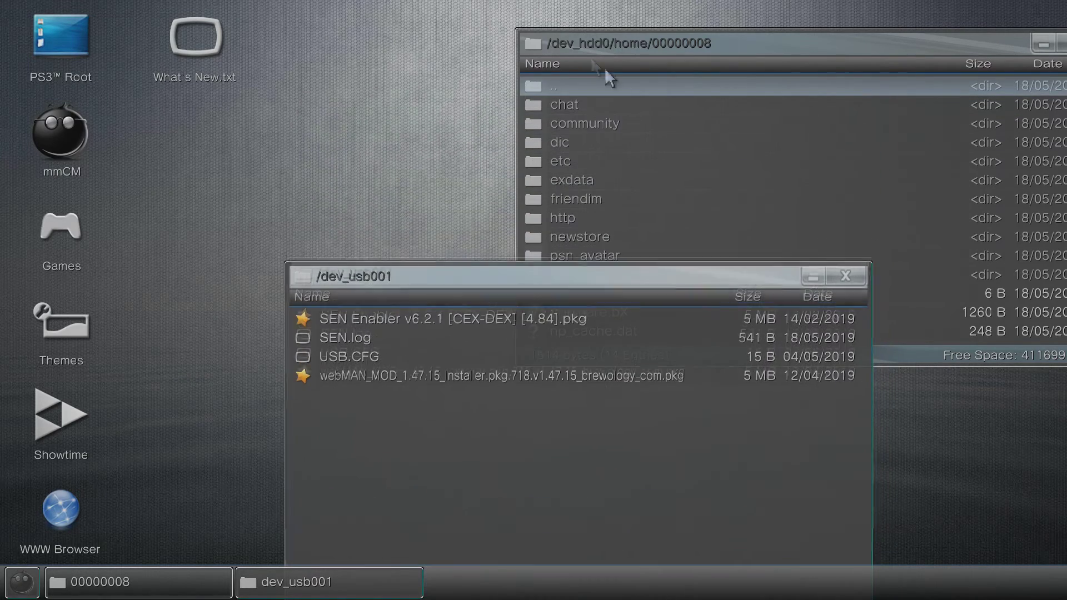
pyautogui.click(847, 279)
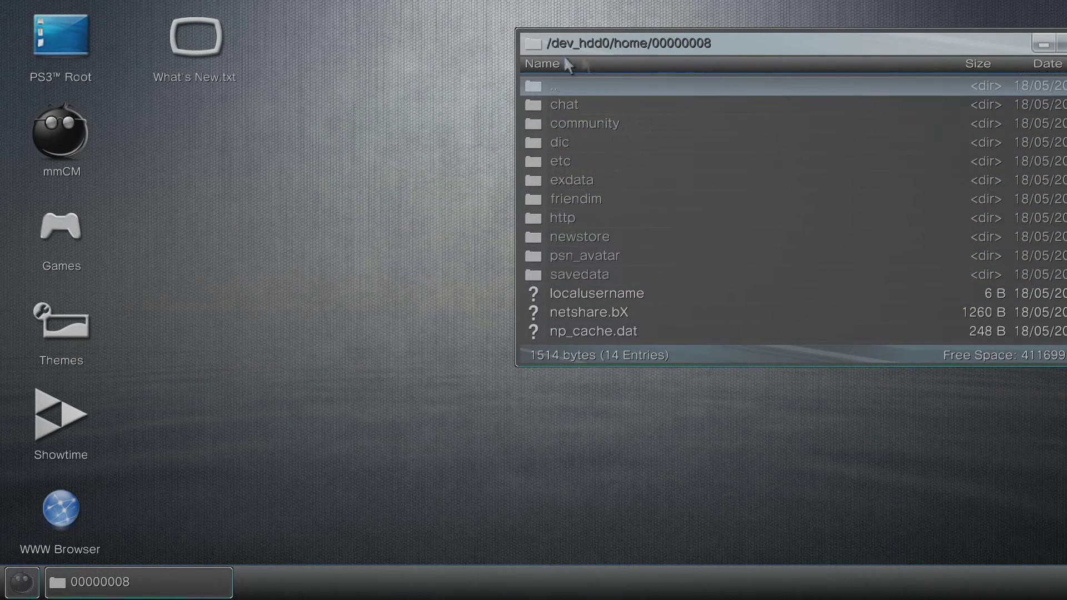
pyautogui.press('Down')
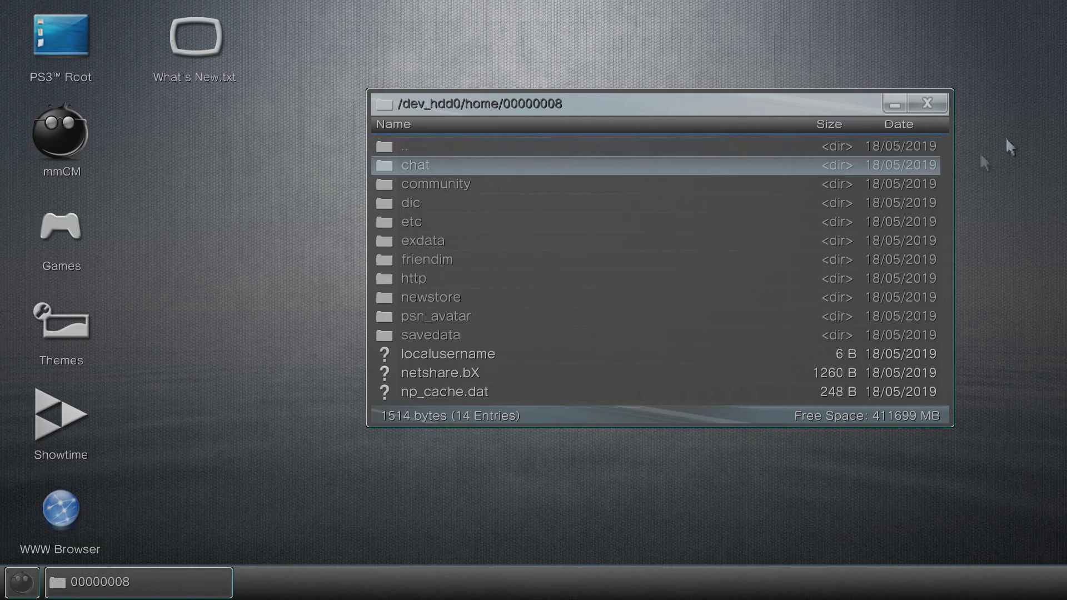
pyautogui.click(928, 105)
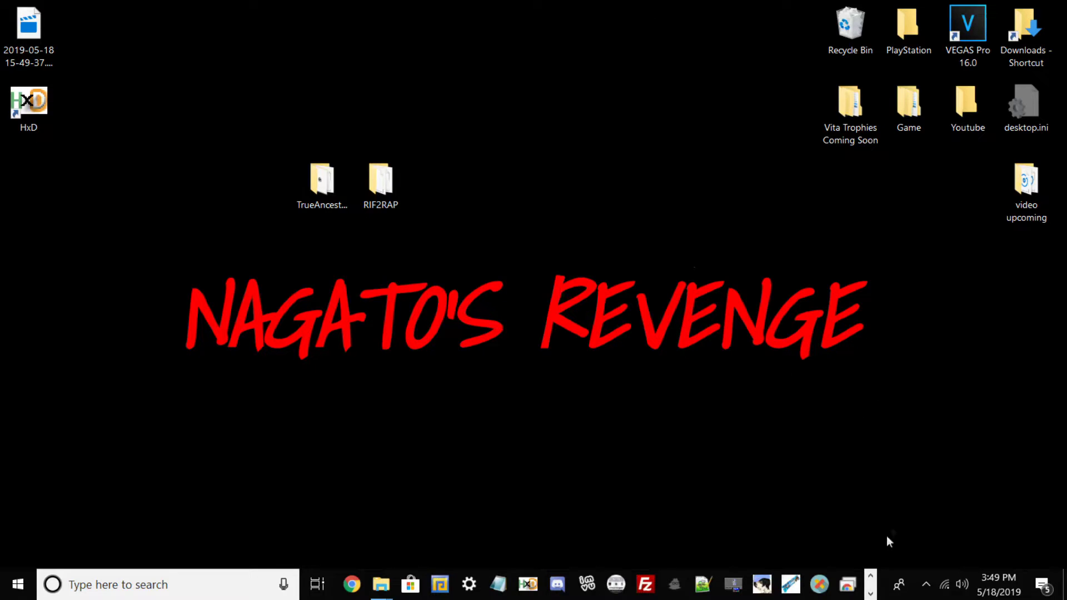
# On the PC, copy exdata and psn_avatar from SONY (H:) to the desktop and line them up beside the RIF2RAP folder
pyautogui.click(382, 585)
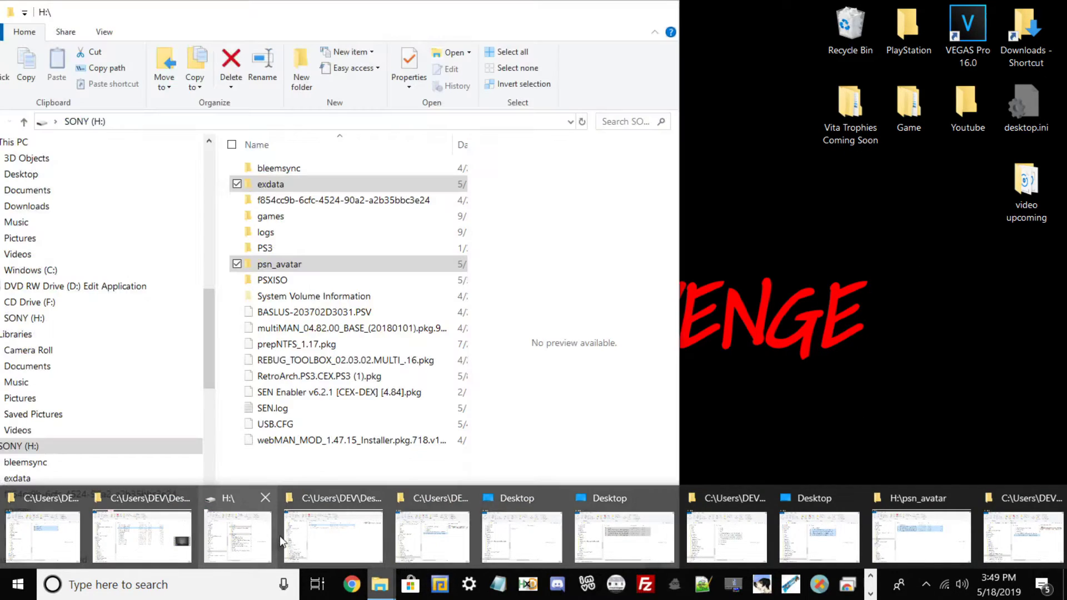
pyautogui.click(276, 535)
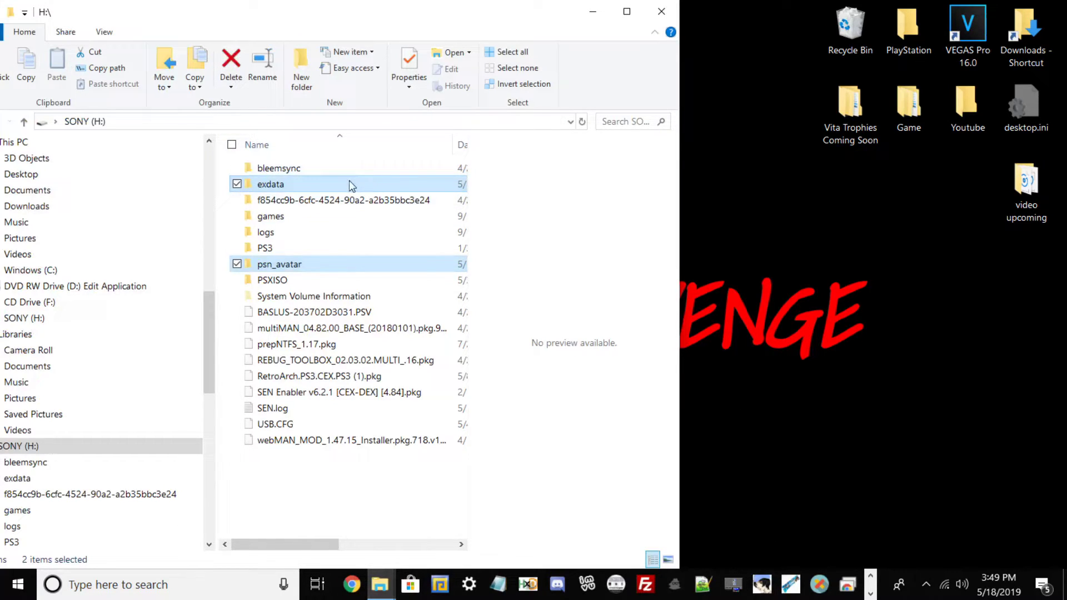
pyautogui.moveTo(304, 271); pyautogui.dragTo(784, 267)
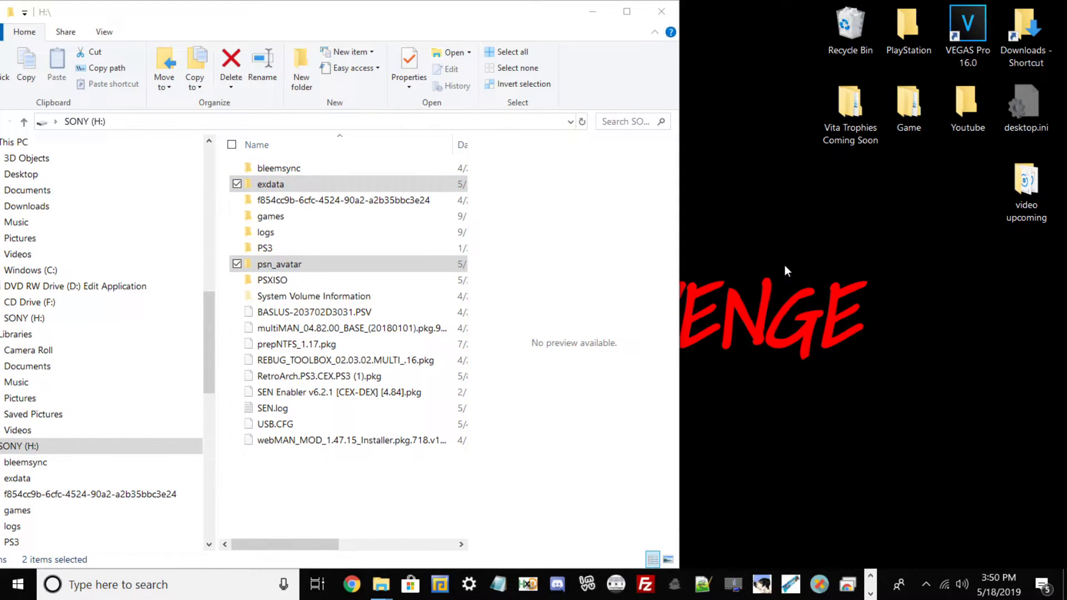
pyautogui.moveTo(800, 260); pyautogui.dragTo(471, 193)
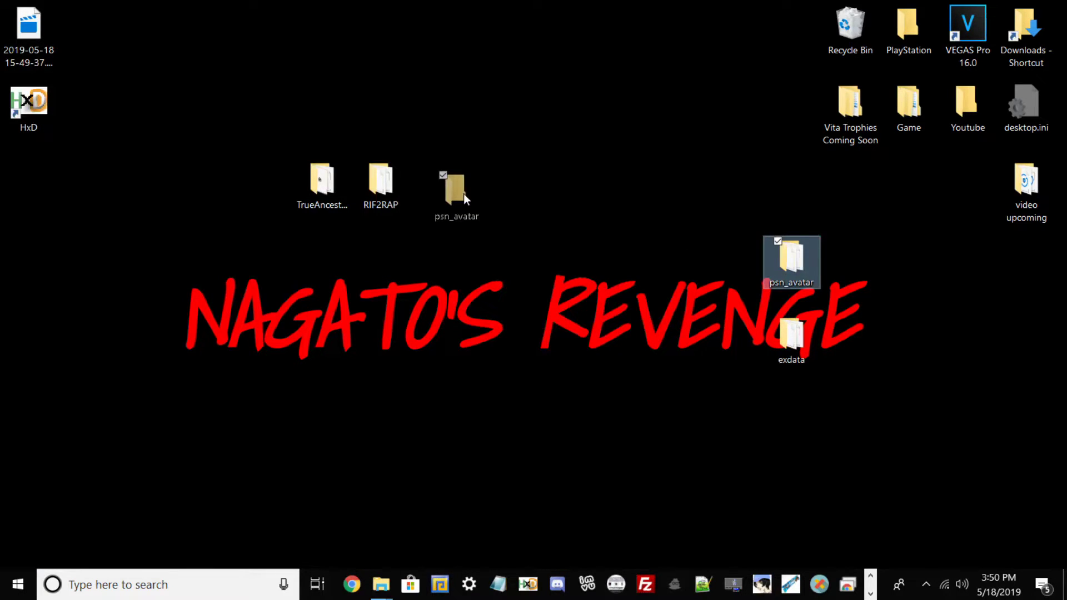
pyautogui.moveTo(463, 193); pyautogui.dragTo(464, 193)
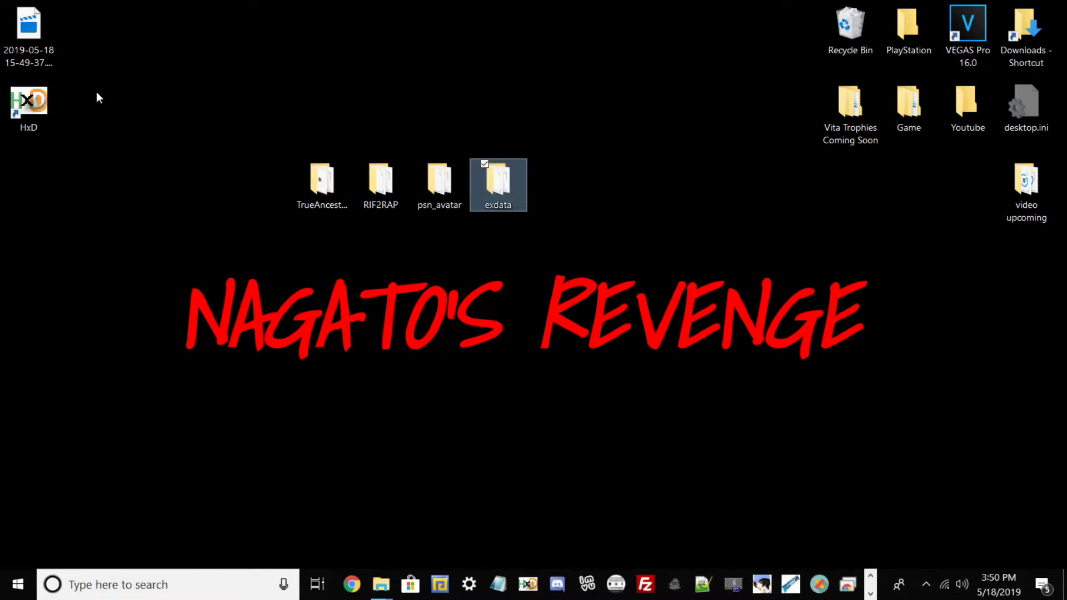
# Open HxD, create a new file and paste the console's IDPS into it as hex data
pyautogui.doubleClick(17, 97)
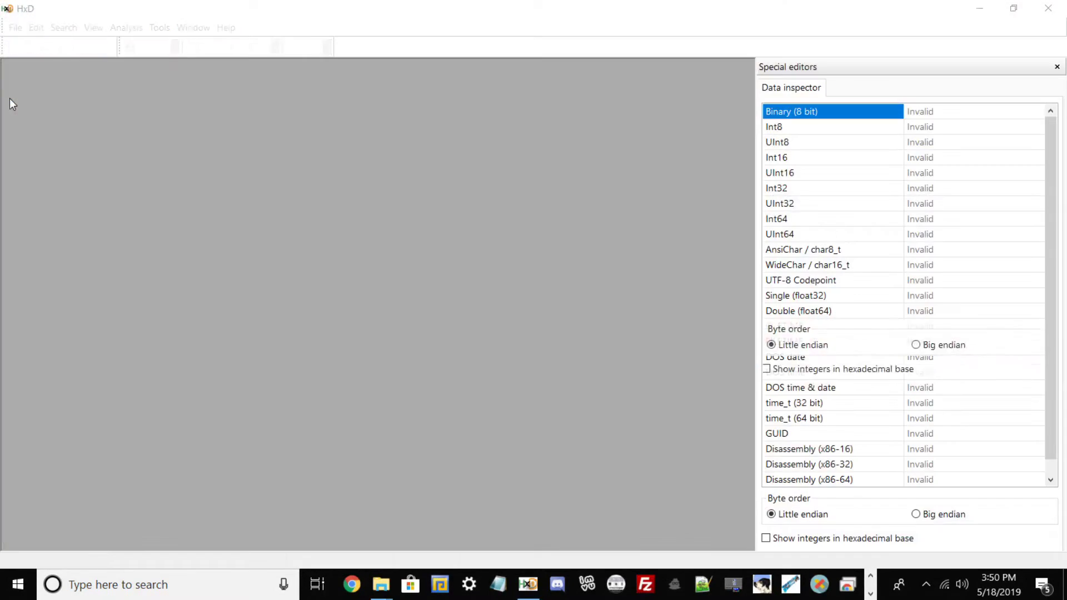
pyautogui.click(15, 27)
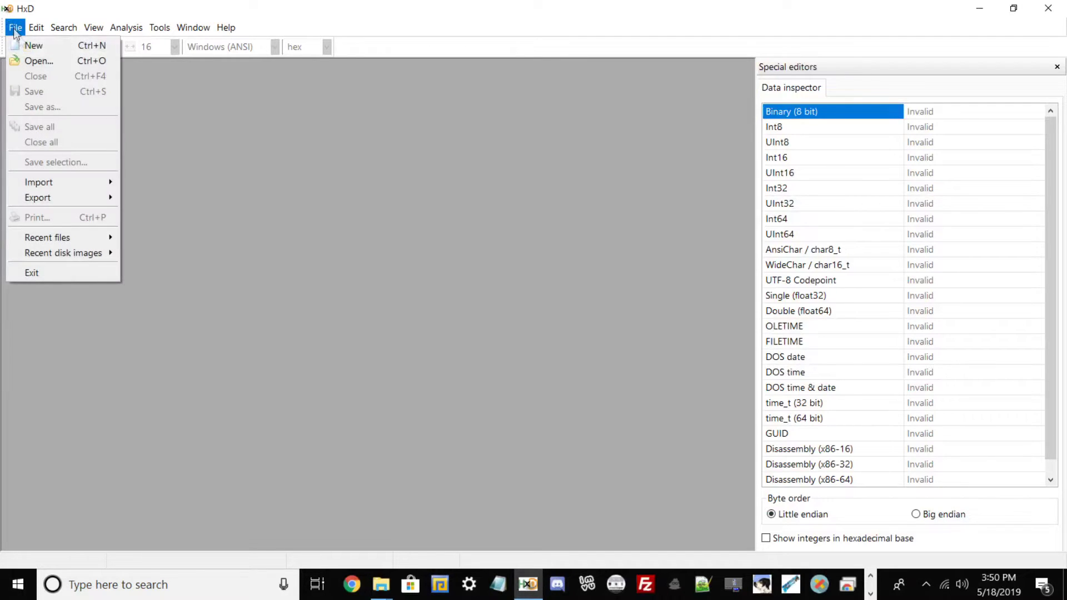
pyautogui.click(32, 46)
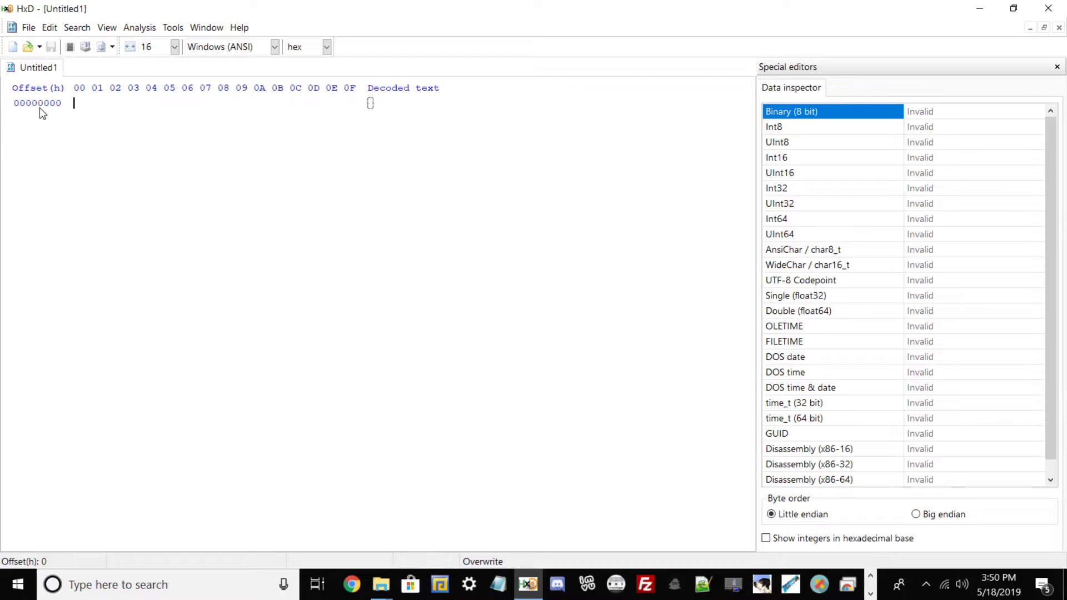
pyautogui.hotkey('ctrl', 'v')
pyautogui.press('Return')
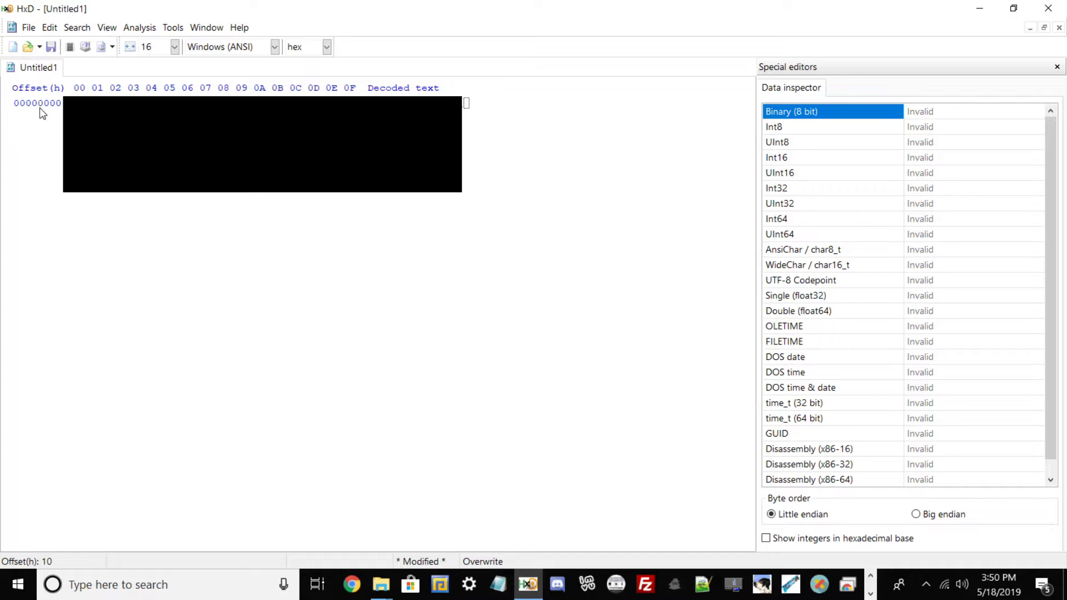
# Save the hex file to the desktop as idps and place it beside the TrueAncestor folder
pyautogui.click(26, 29)
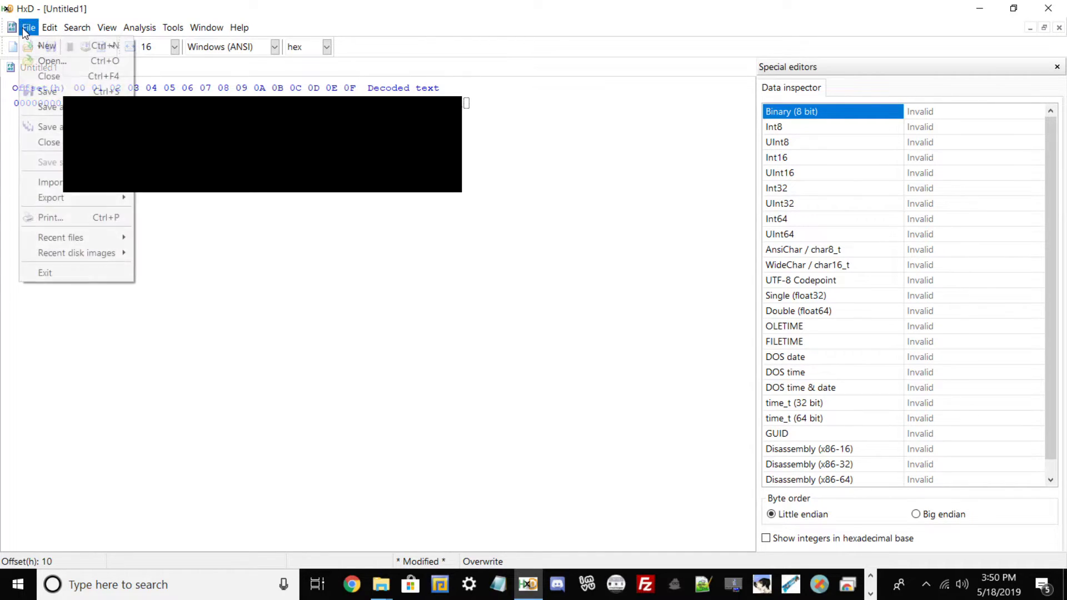
pyautogui.moveTo(15, 31)
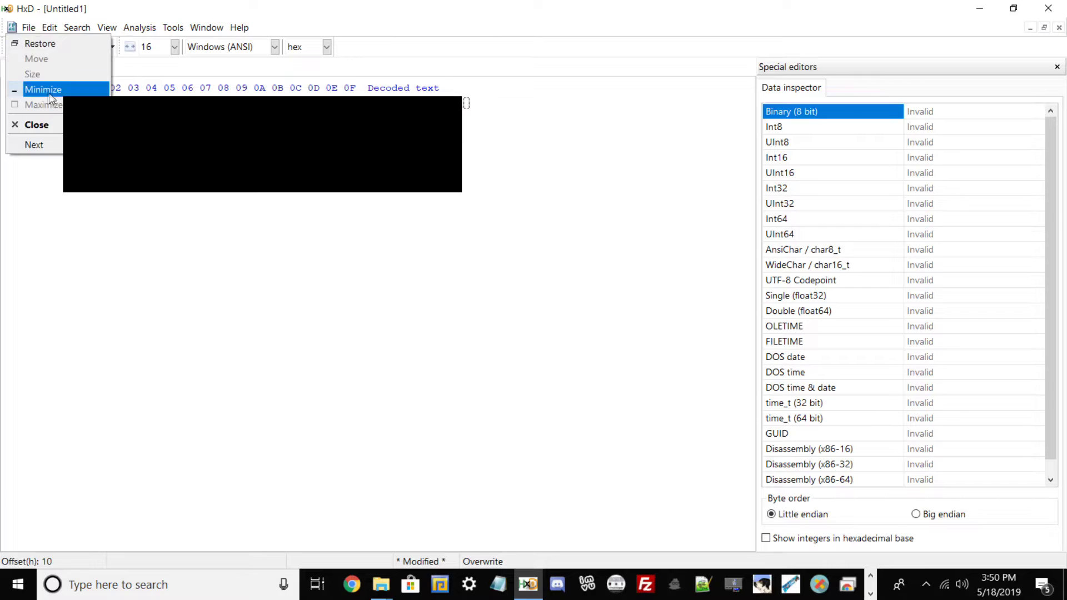
pyautogui.click(55, 111)
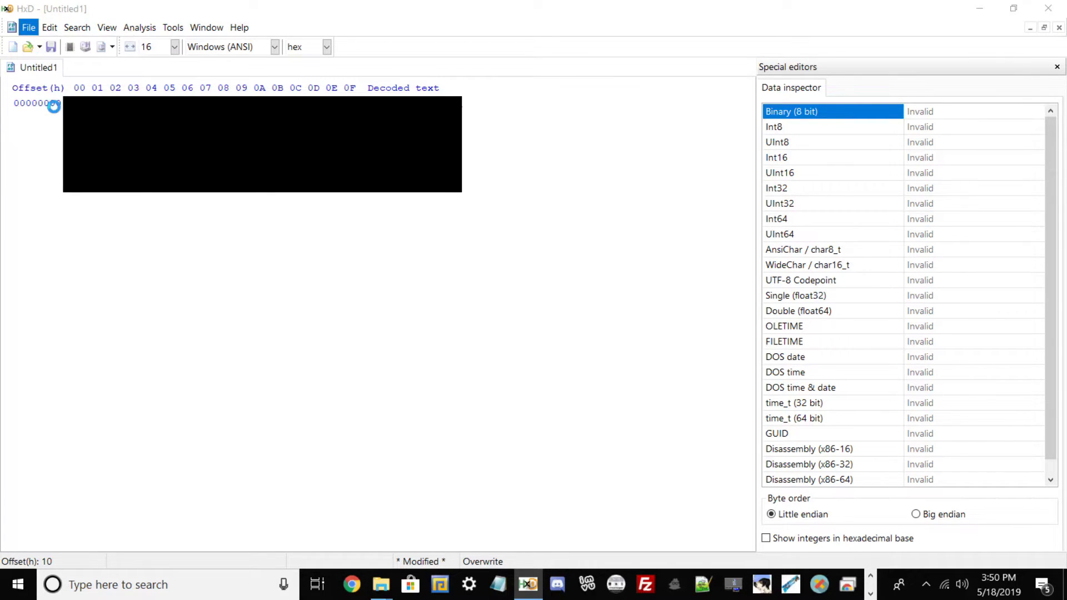
pyautogui.write('idps')
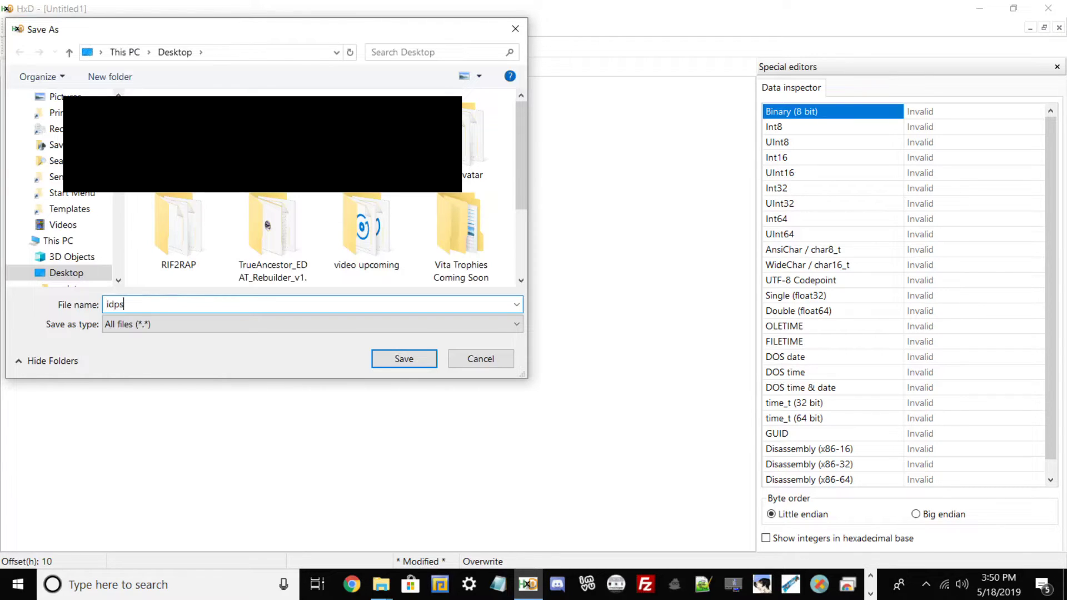
pyautogui.click(404, 358)
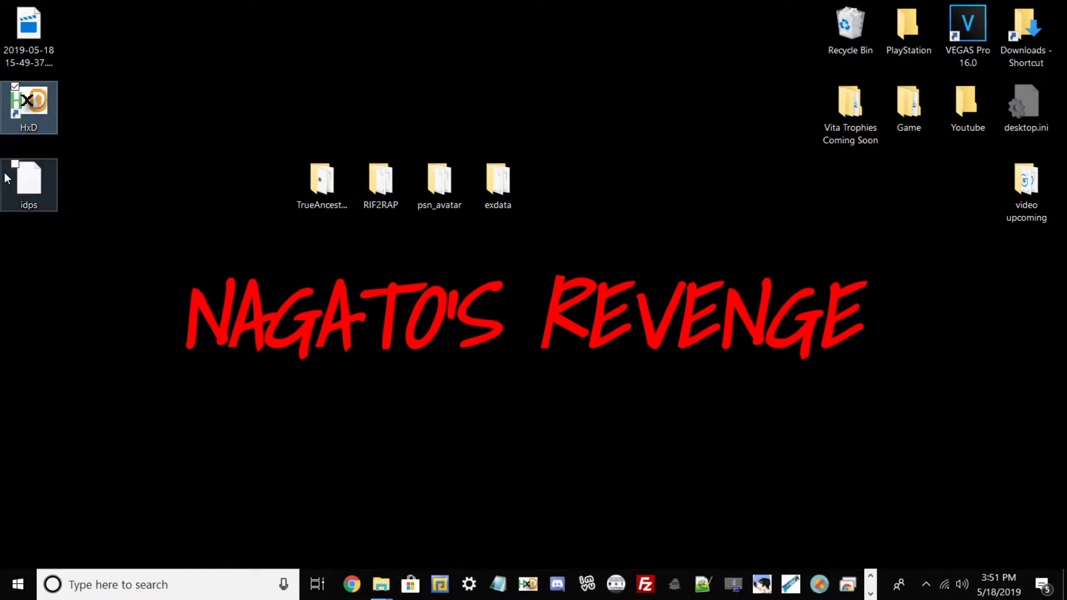
pyautogui.moveTo(7, 178); pyautogui.dragTo(241, 179)
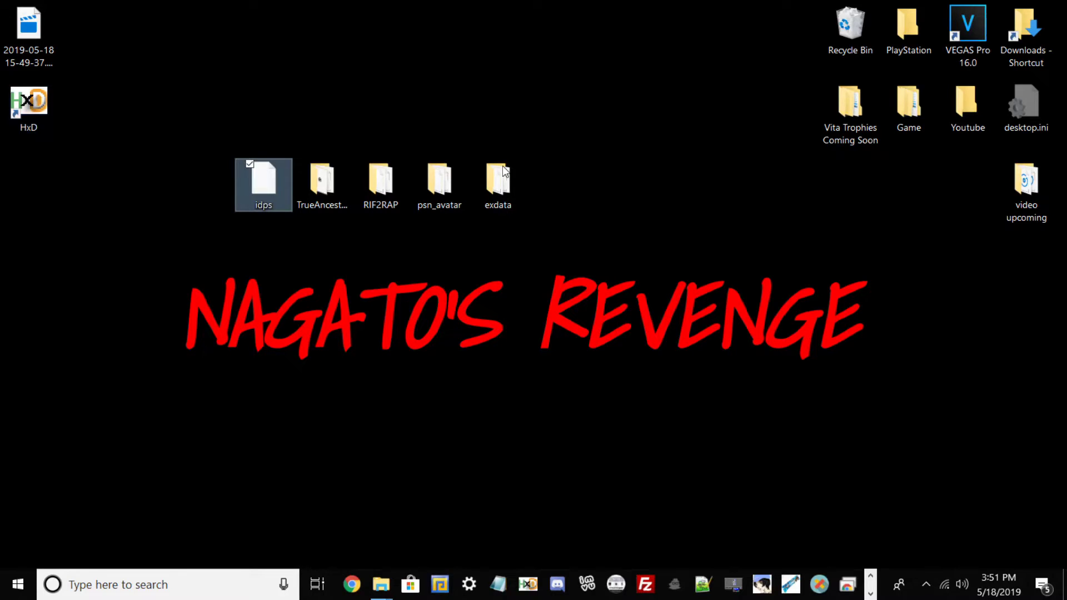
# Open the desktop RIF2RAP folder and delete its old act.dat, idps and four avatar .rif files
pyautogui.doubleClick(369, 166)
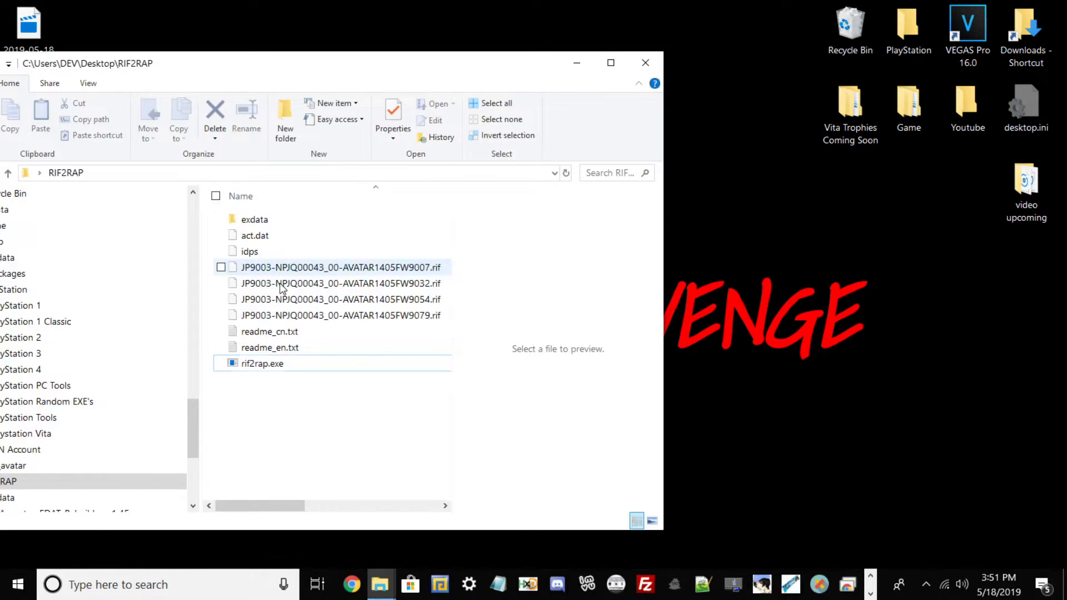
pyautogui.click(276, 315)
pyautogui.hotkey('shift', 'Up')
pyautogui.hotkey('shift', 'Up')
pyautogui.hotkey('shift', 'Up')
pyautogui.hotkey('shift', 'Up')
pyautogui.hotkey('shift', 'Up')
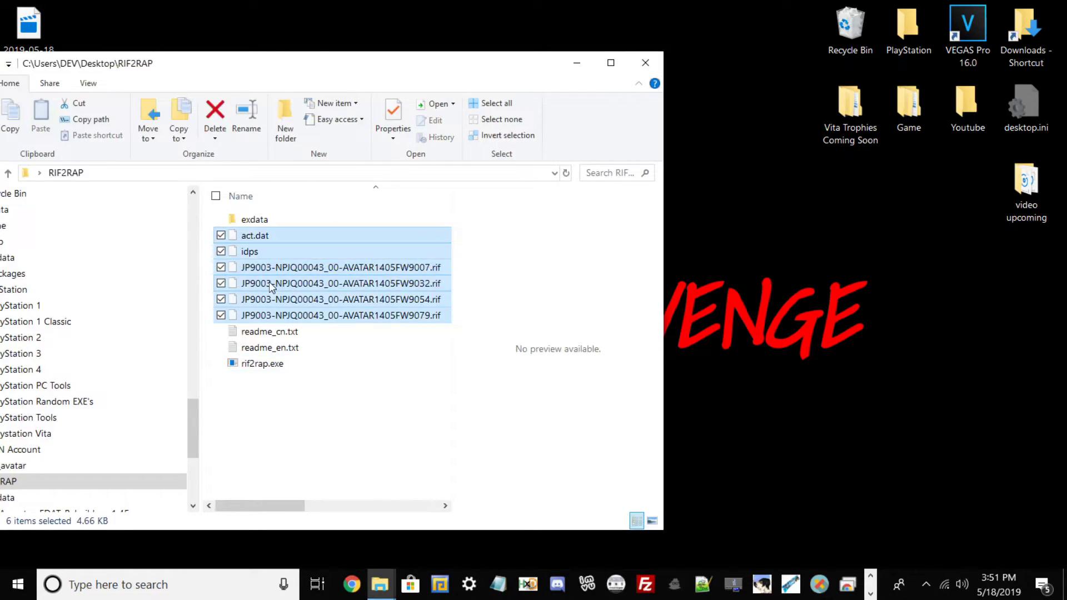
pyautogui.press('Delete')
# Delete the old contents of the exdata subfolder in RIF2RAP and return to the RIF2RAP folder
pyautogui.click(263, 221)
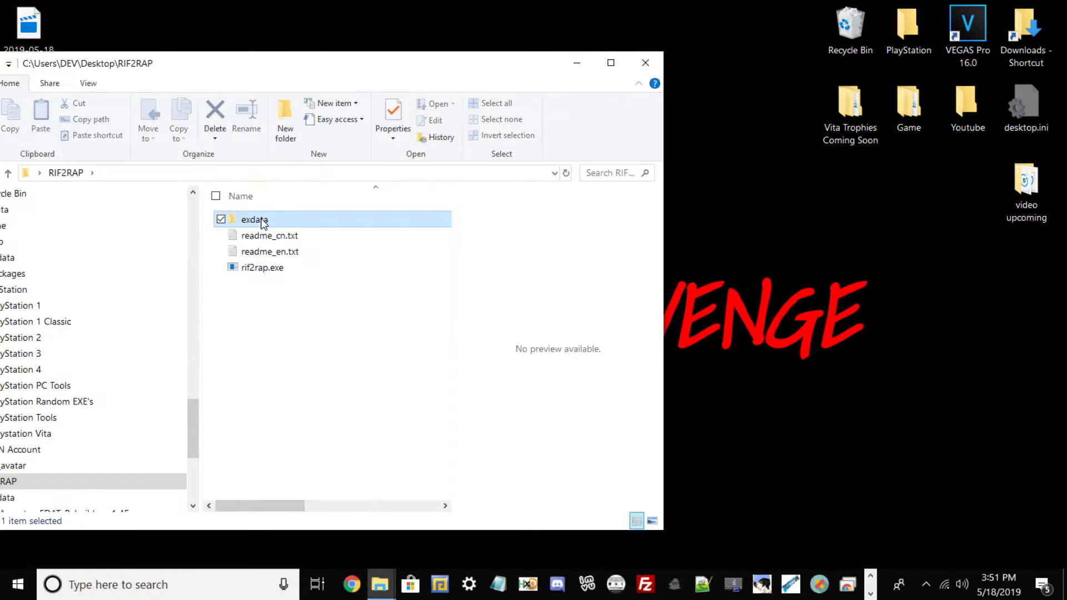
pyautogui.doubleClick(263, 221)
pyautogui.moveTo(265, 262); pyautogui.dragTo(257, 220)
pyautogui.press('Delete')
pyautogui.click(65, 173)
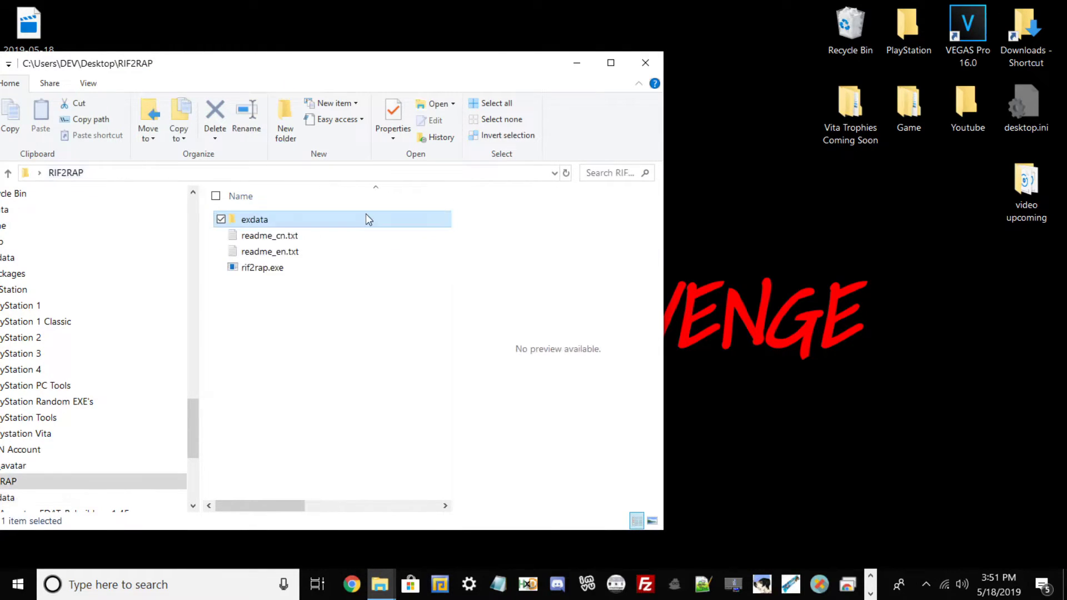
# Copy act.dat and the four avatar .rif files from the desktop exdata folder into RIF2RAP and refresh the listing
pyautogui.moveTo(427, 65); pyautogui.dragTo(600, 257)
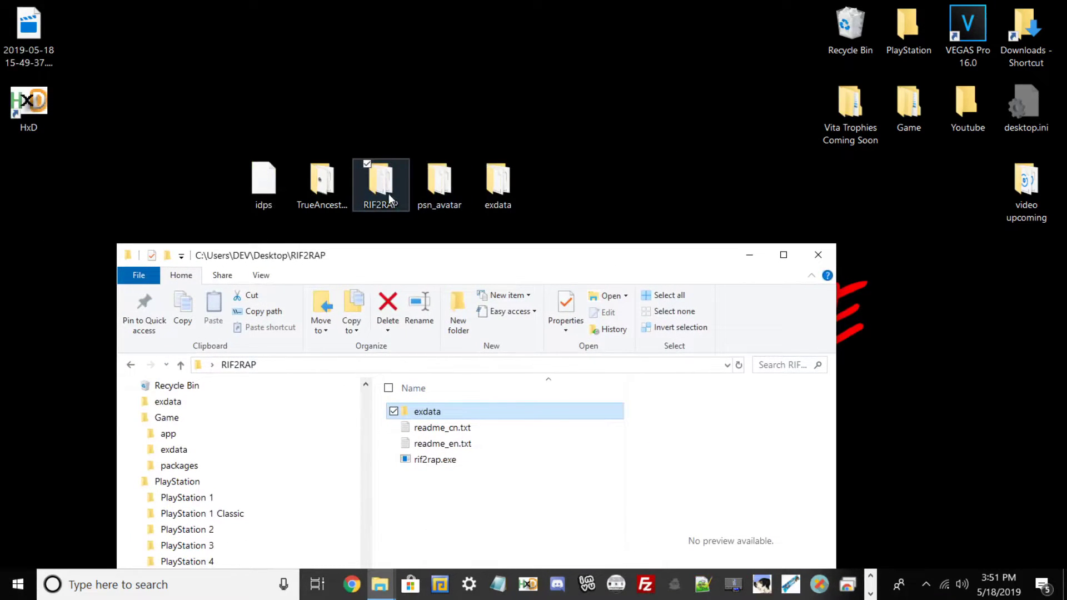
pyautogui.doubleClick(497, 170)
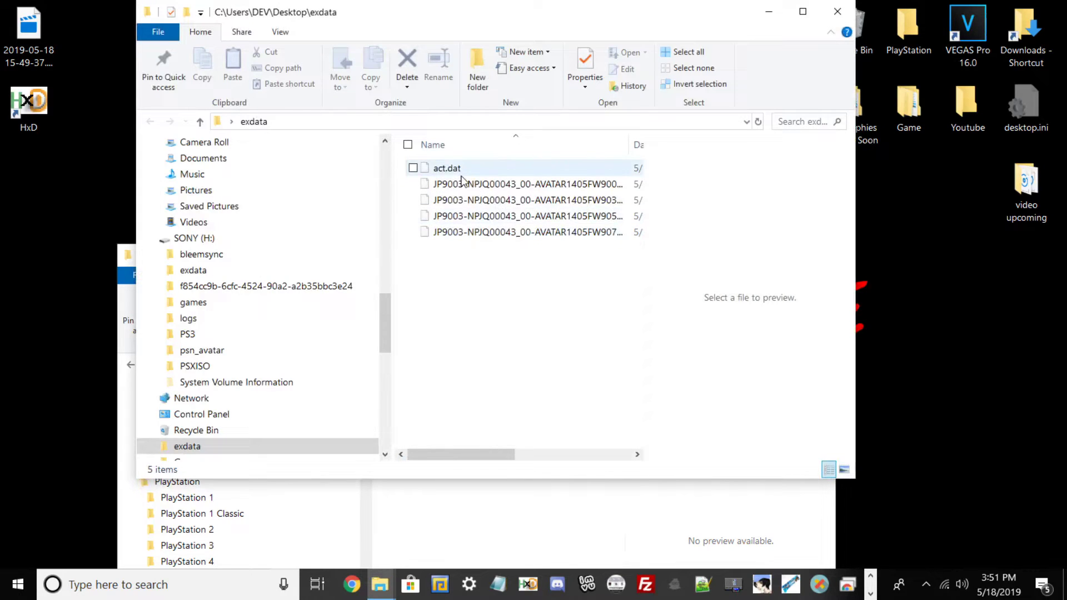
pyautogui.moveTo(481, 298); pyautogui.dragTo(446, 156)
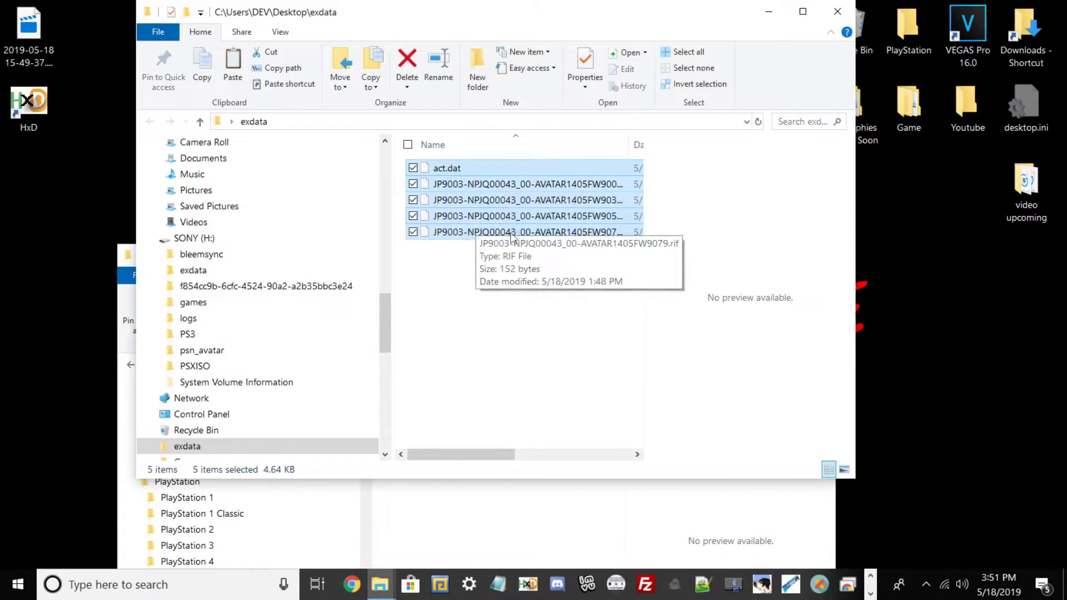
pyautogui.click(407, 536)
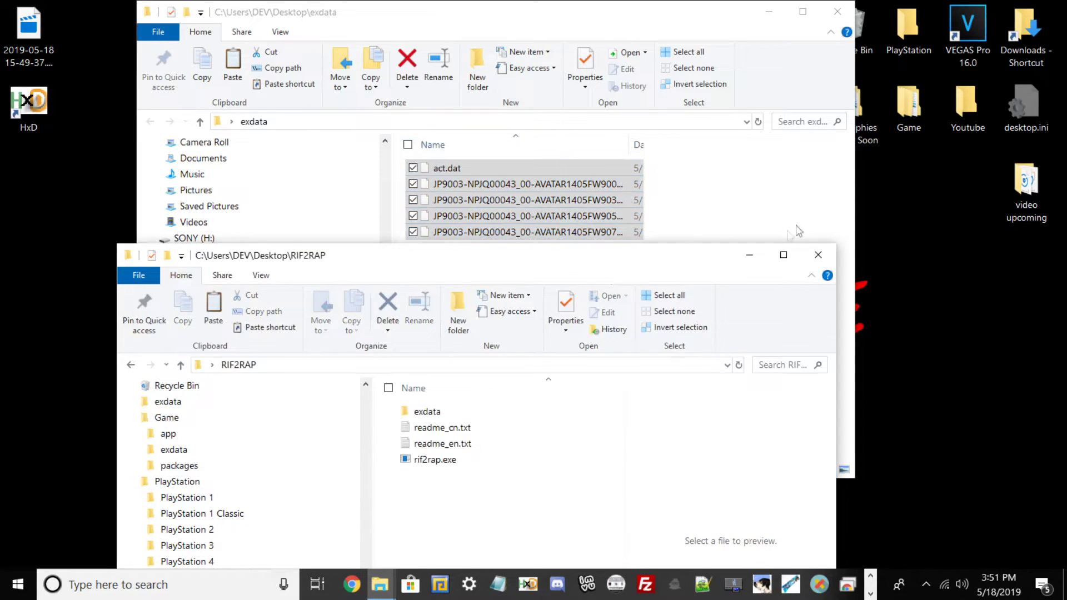
pyautogui.click(784, 257)
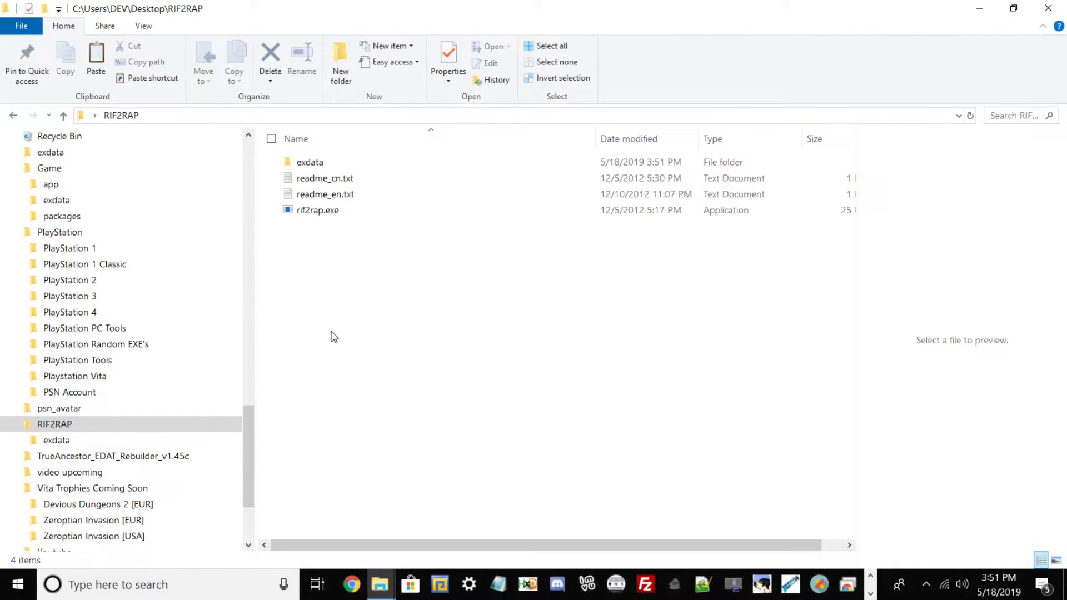
pyautogui.hotkey('ctrl', 'v')
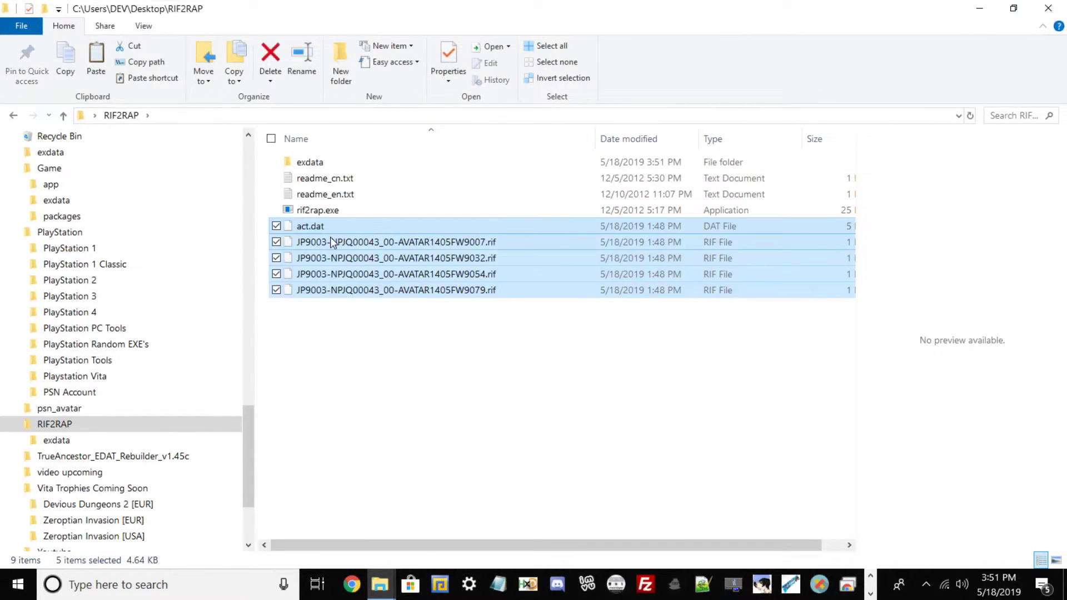
pyautogui.press('F5')
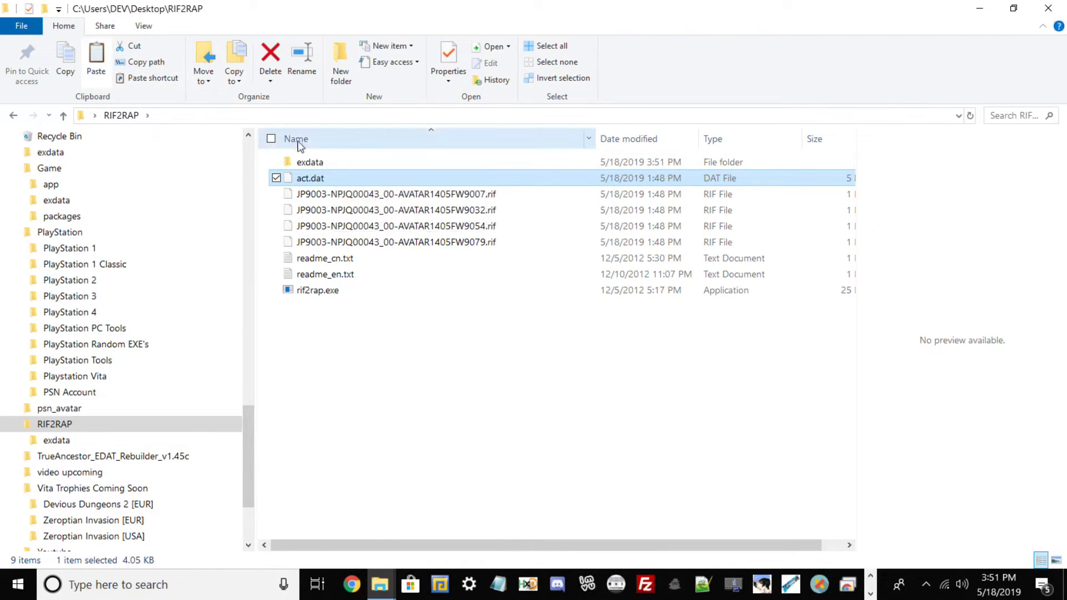
# Copy act.dat from RIF2RAP into its exdata subfolder
pyautogui.click(316, 162)
pyautogui.doubleClick(316, 162)
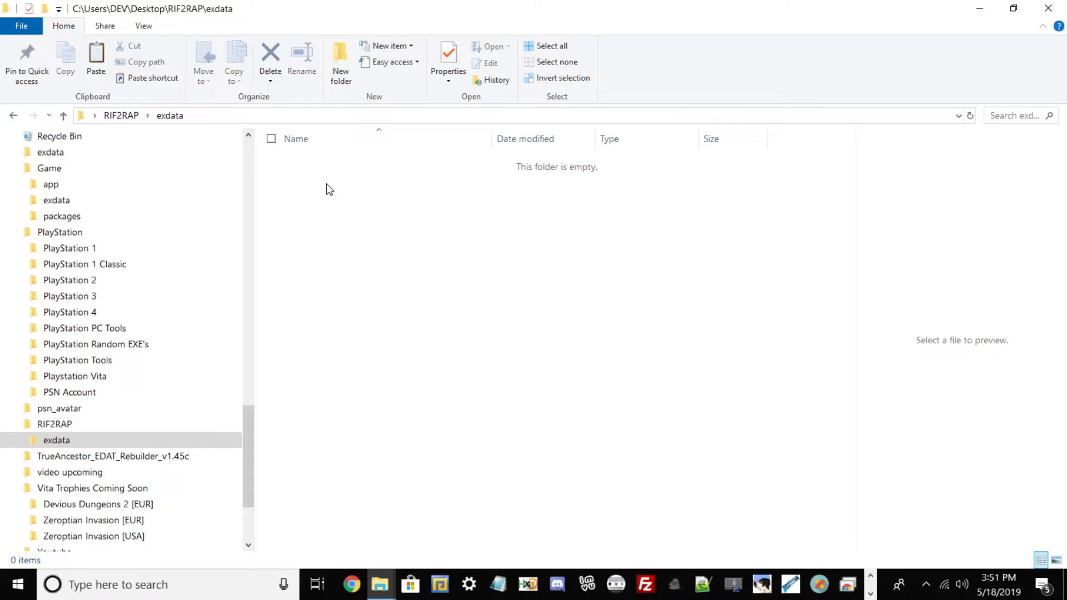
pyautogui.hotkey('ctrl', 'v')
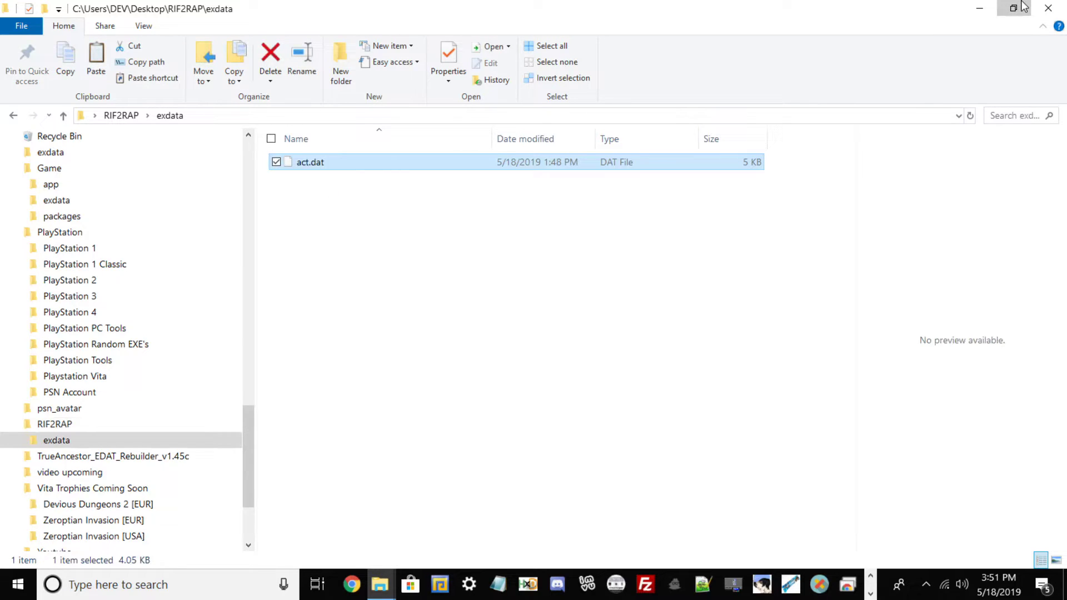
# Copy the desktop idps file into both RIF2RAP's exdata subfolder and the main RIF2RAP folder
pyautogui.click(1024, 7)
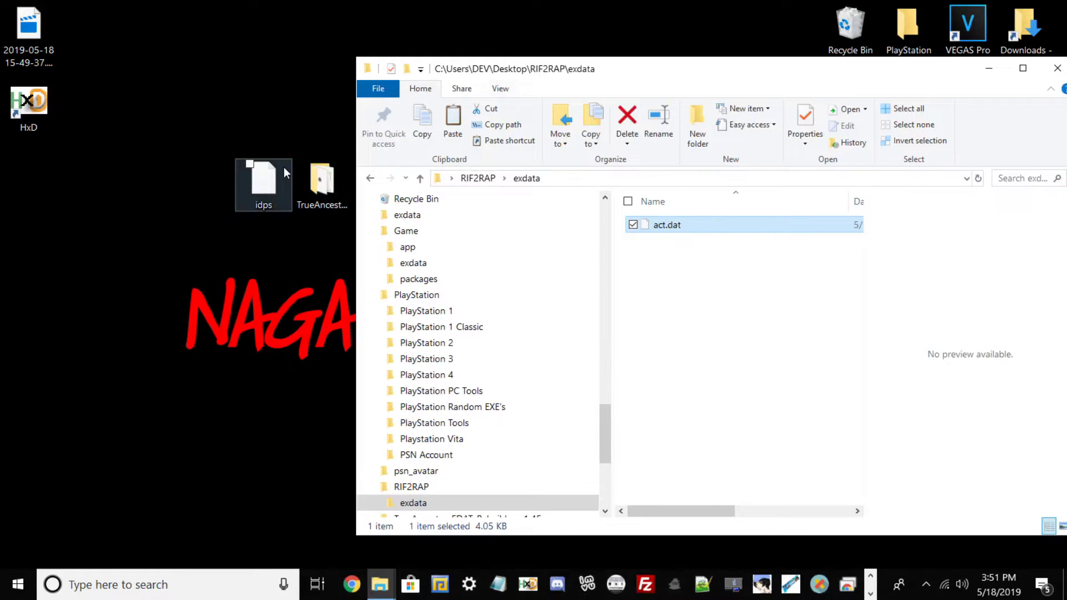
pyautogui.click(283, 167)
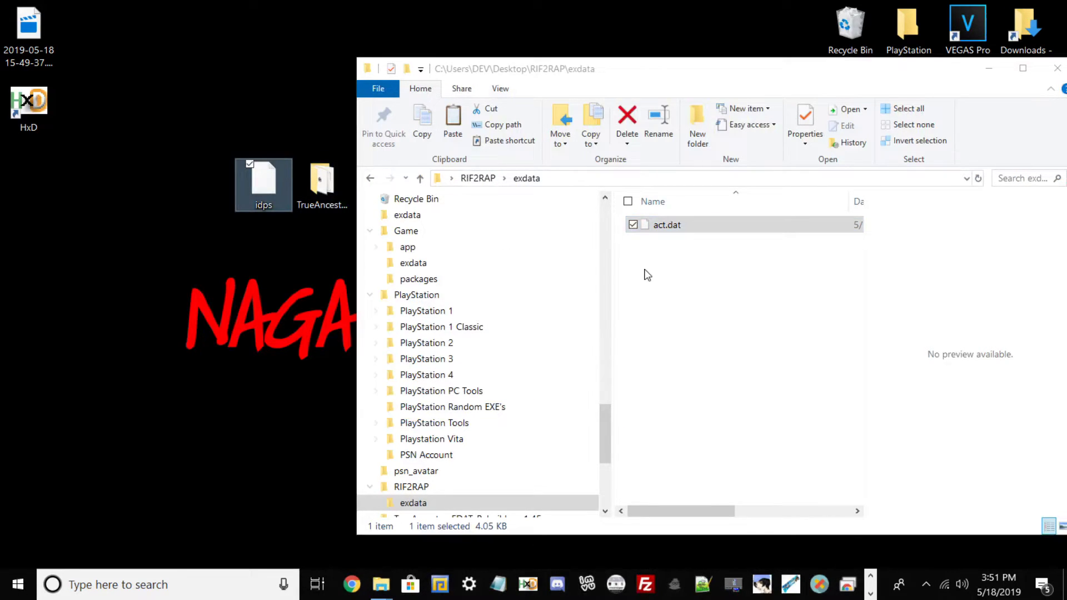
pyautogui.moveTo(647, 275); pyautogui.dragTo(647, 276)
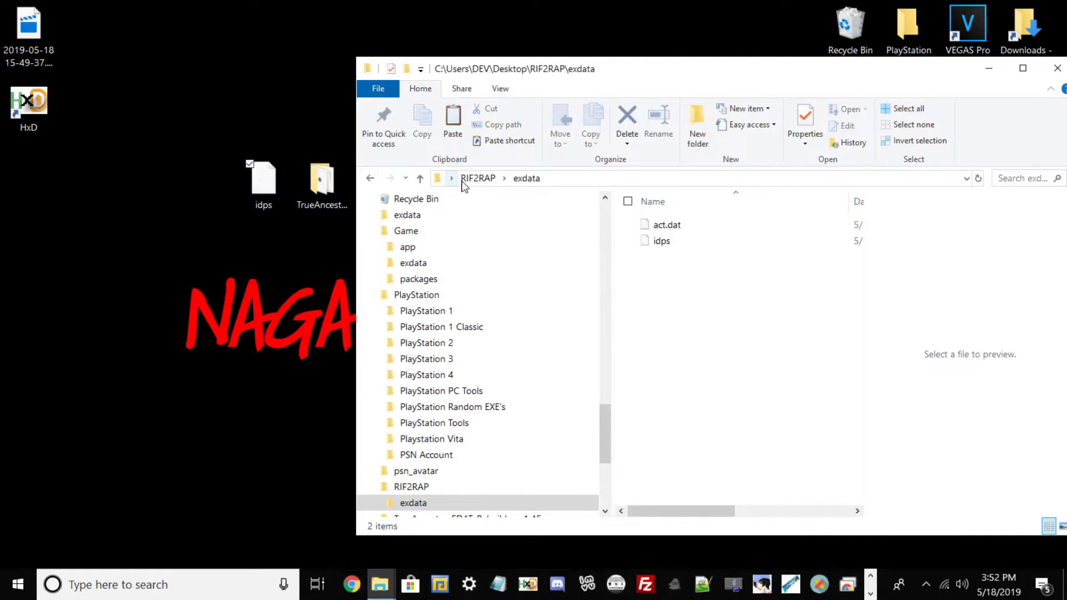
pyautogui.click(484, 180)
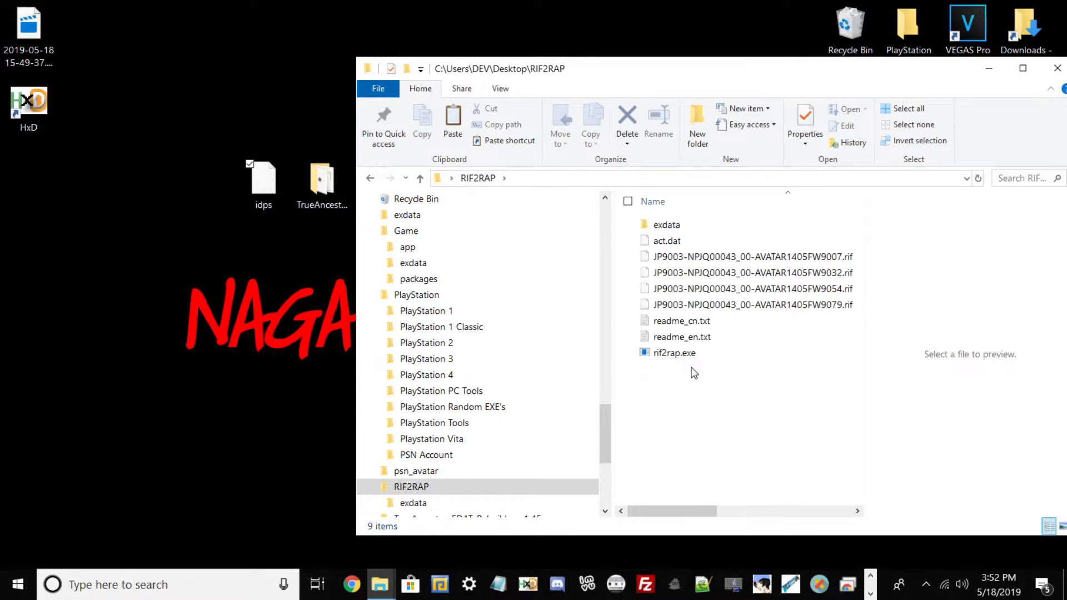
pyautogui.hotkey('ctrl', 'v')
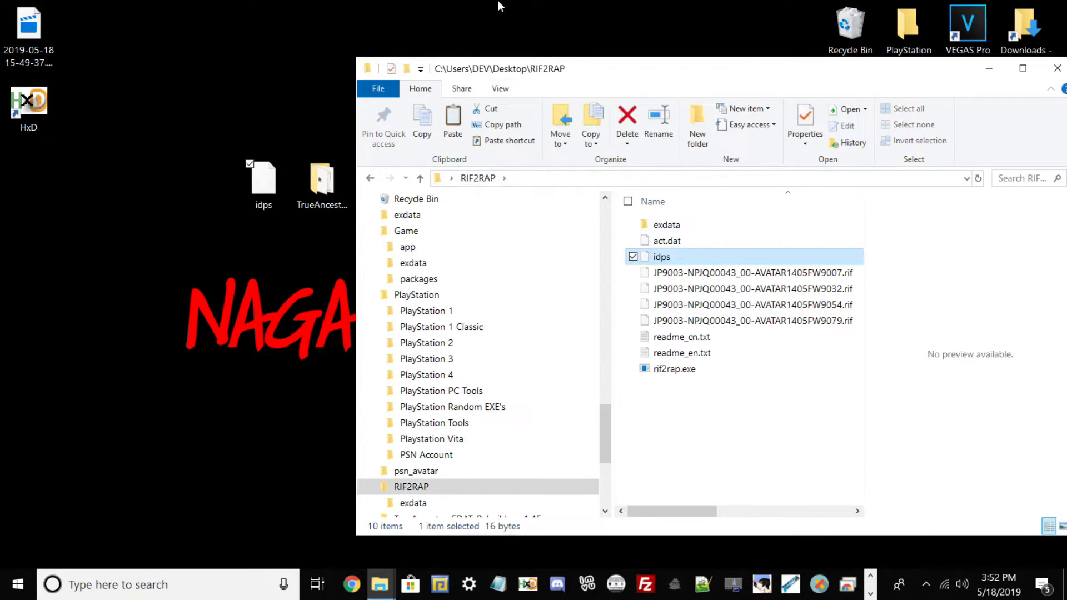
# Convert the four avatar .rif files to .rap by running each one through rif2rap.exe
pyautogui.press('super+Up')
pyautogui.click(291, 214)
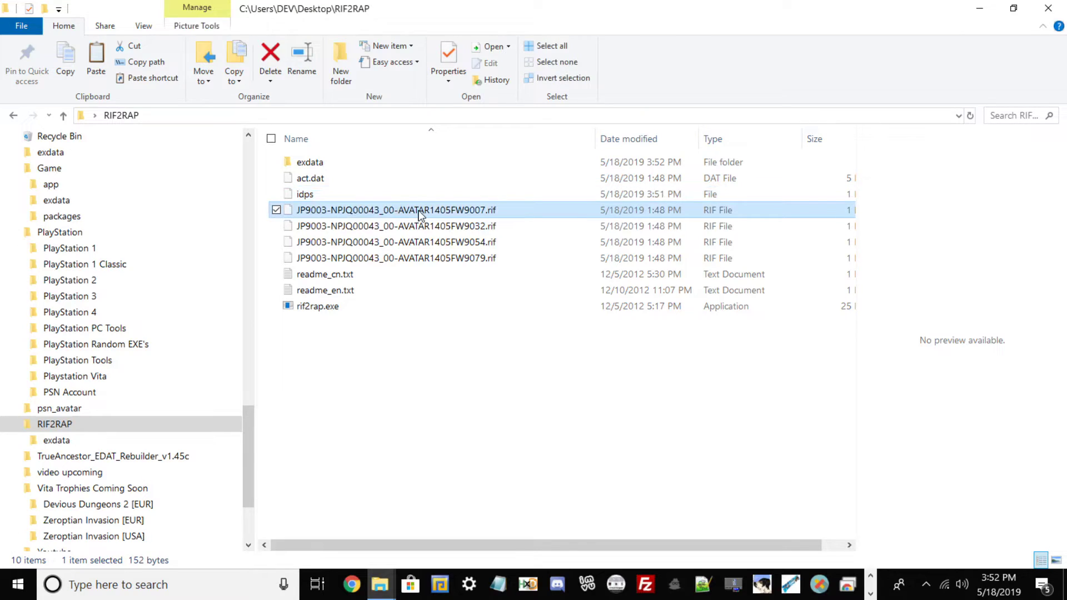
pyautogui.moveTo(309, 214); pyautogui.dragTo(321, 308)
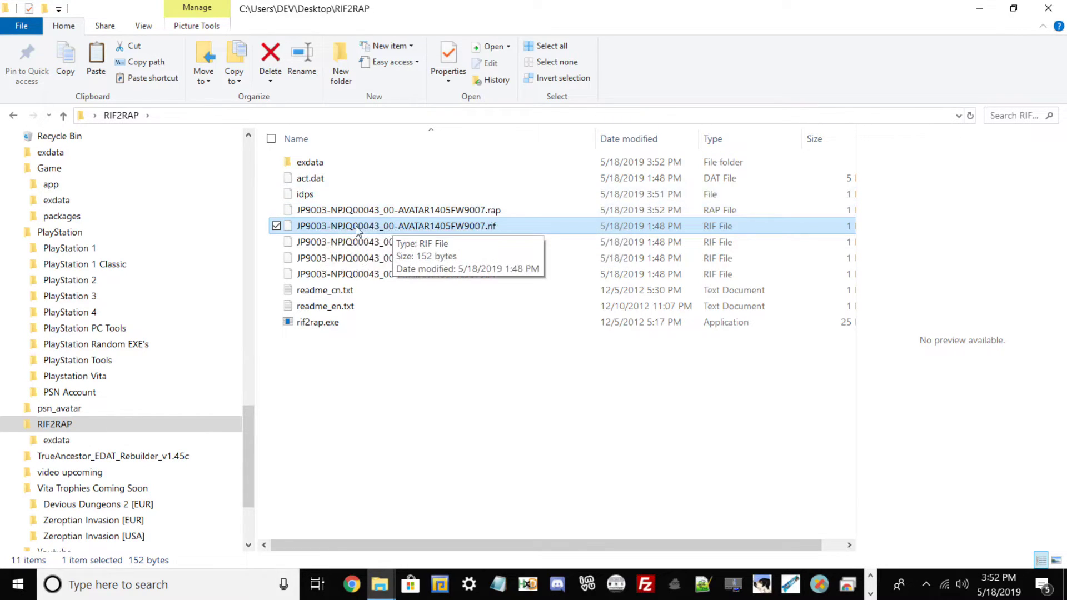
pyautogui.click(359, 211)
pyautogui.moveTo(384, 241); pyautogui.dragTo(289, 324)
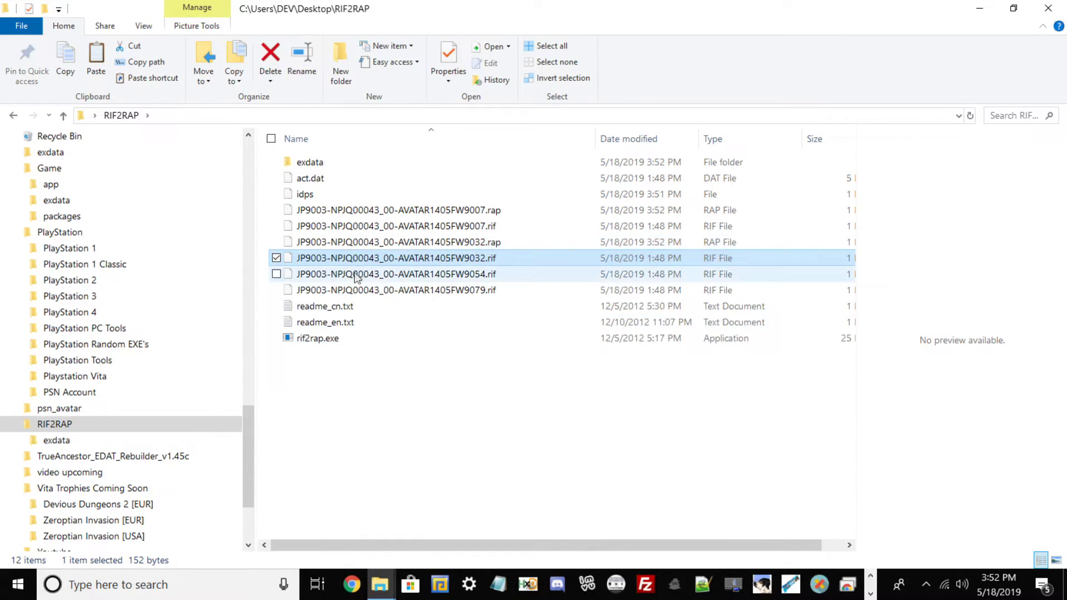
pyautogui.moveTo(397, 274); pyautogui.dragTo(303, 356)
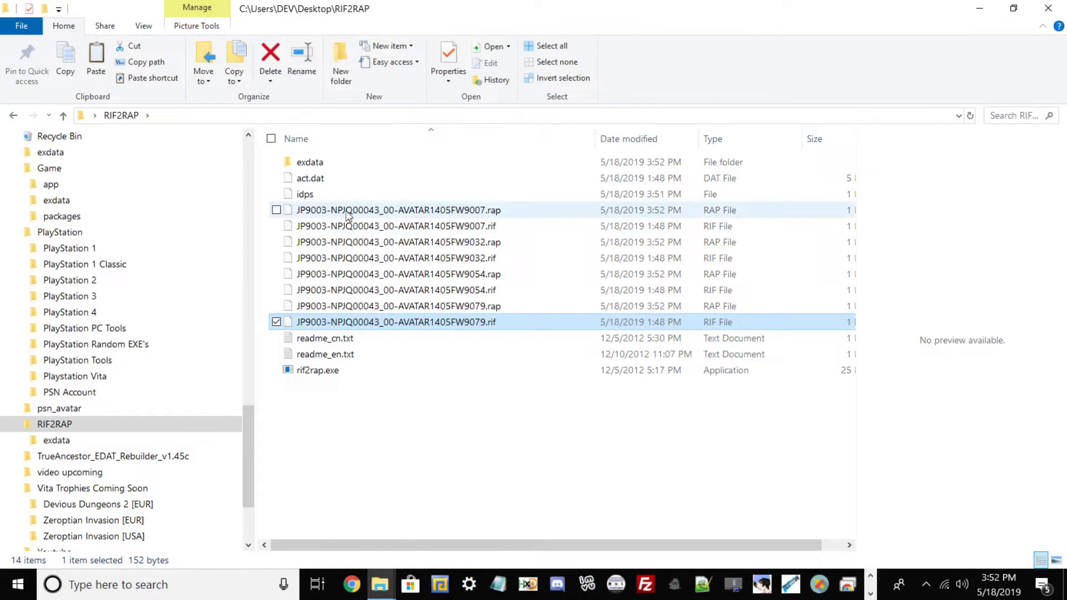
# Open the raps folder inside TrueAncestor_EDAT_Rebuilder_v1.45c and delete its four old avatar files
pyautogui.click(989, 10)
pyautogui.click(322, 182)
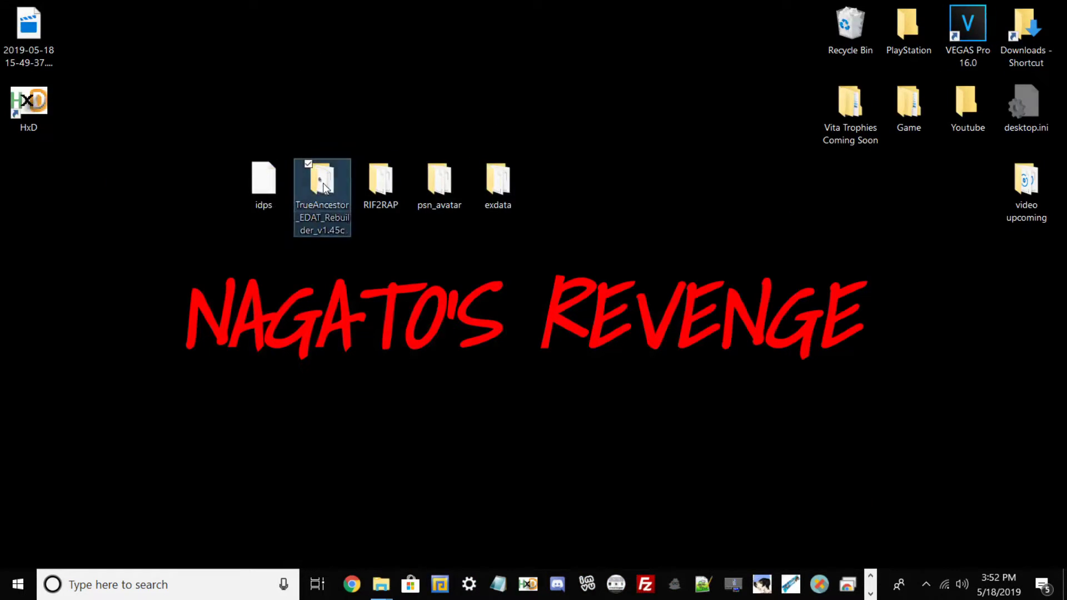
pyautogui.doubleClick(322, 182)
pyautogui.doubleClick(323, 182)
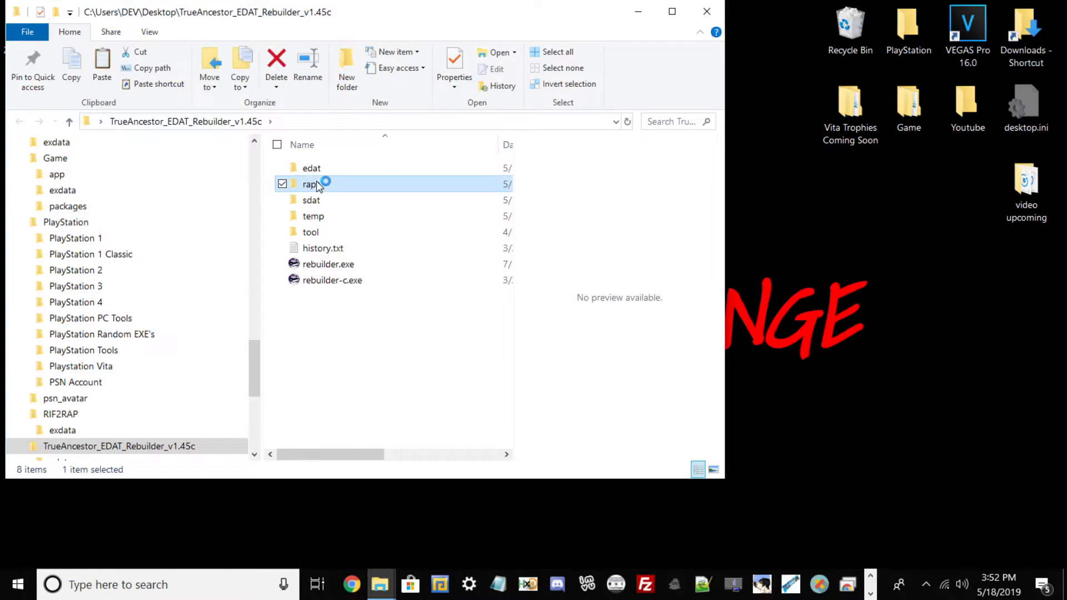
pyautogui.moveTo(329, 278); pyautogui.dragTo(317, 156)
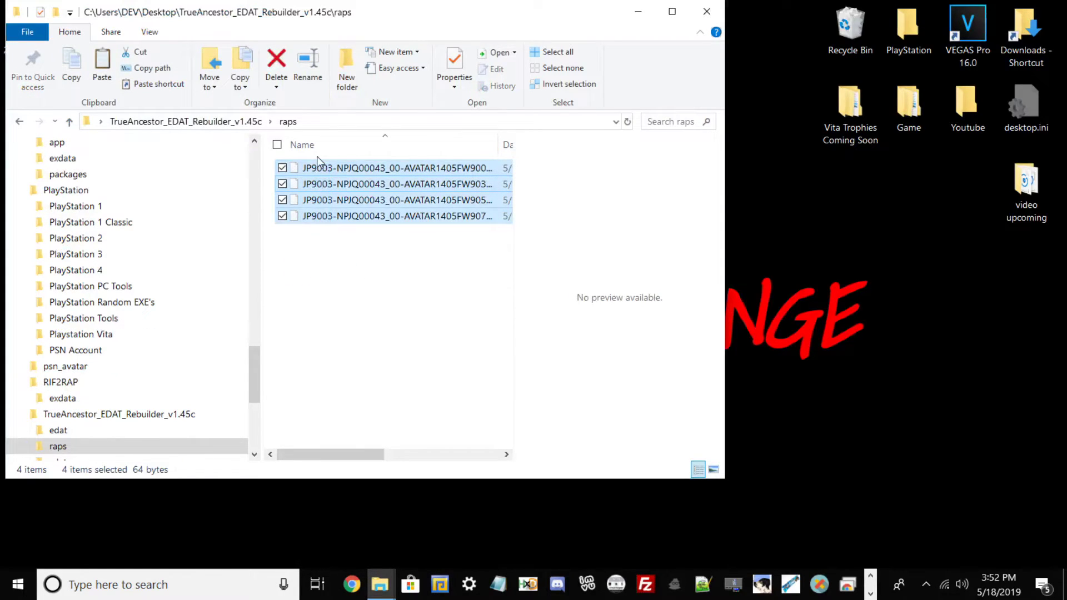
pyautogui.press('Delete')
# Delete the four old PSNA files from the edat folder of TrueAncestor_EDAT_Rebuilder_v1.45c
pyautogui.click(251, 120)
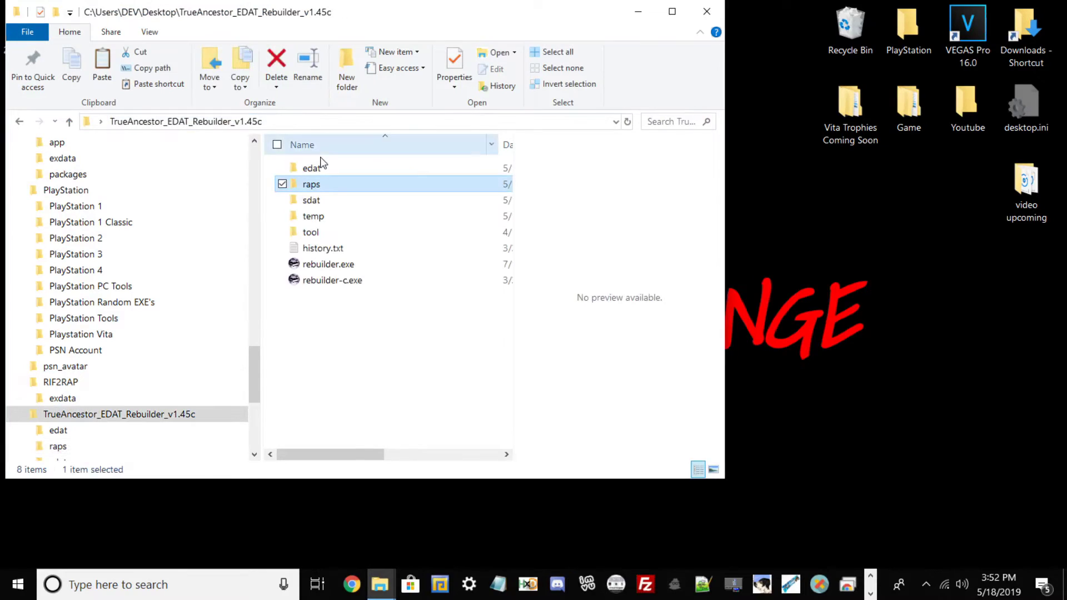
pyautogui.doubleClick(315, 168)
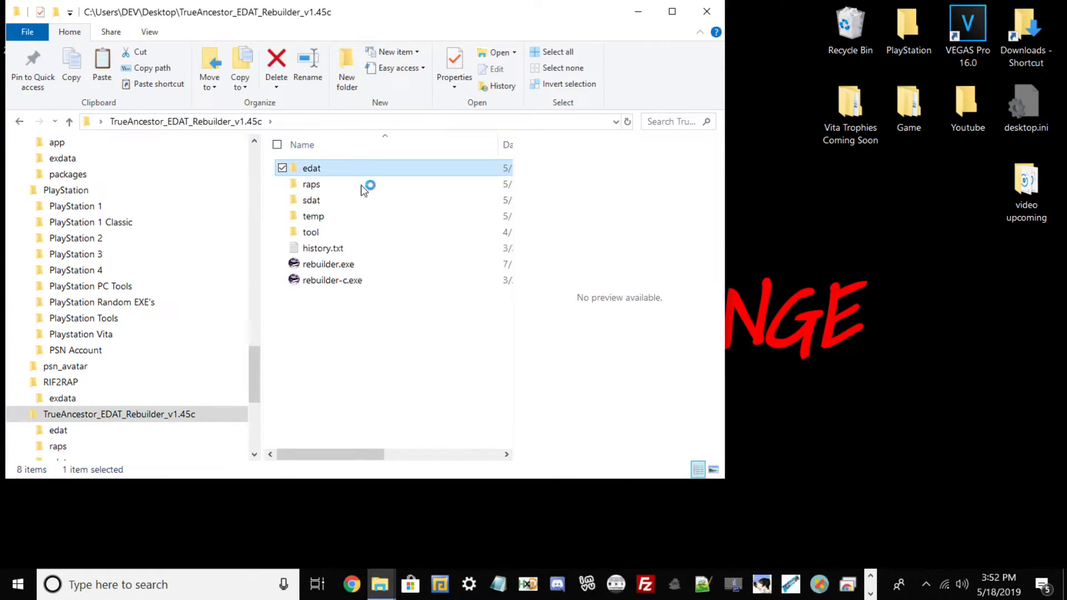
pyautogui.moveTo(340, 290); pyautogui.dragTo(299, 146)
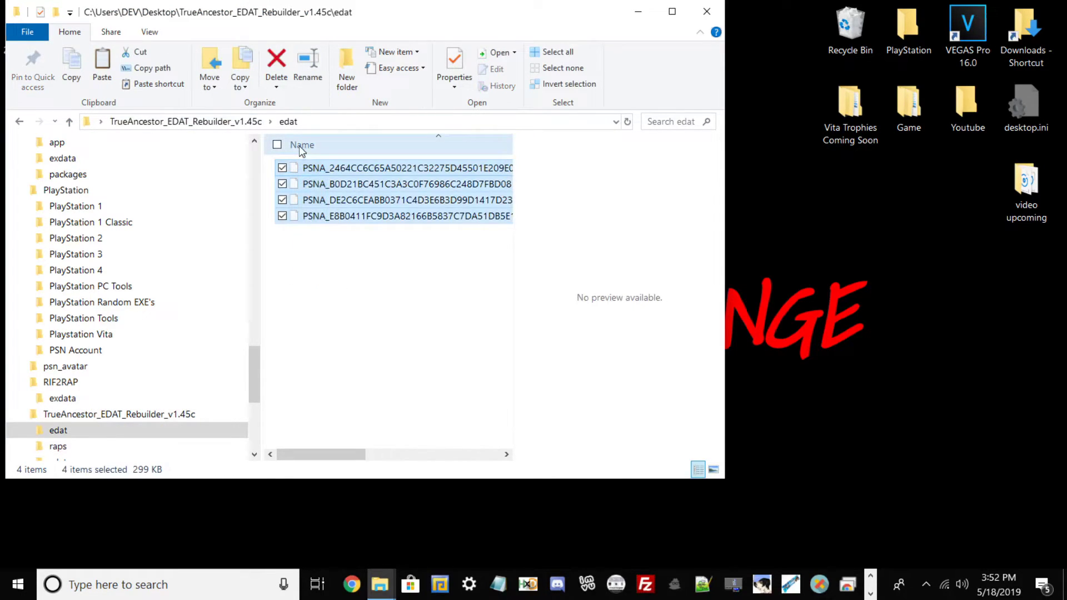
pyautogui.click(276, 63)
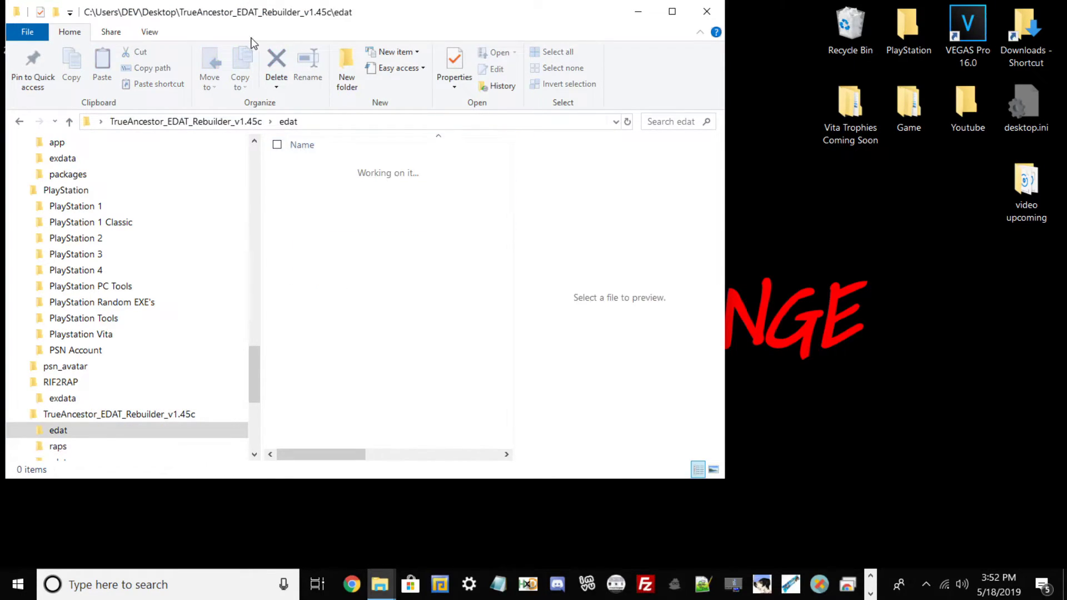
# Copy the four PSNA avatar files from the desktop psn_avatar folder into the edat folder of TrueAncestor_EDAT_Rebuilder_v1.45c
pyautogui.click(672, 11)
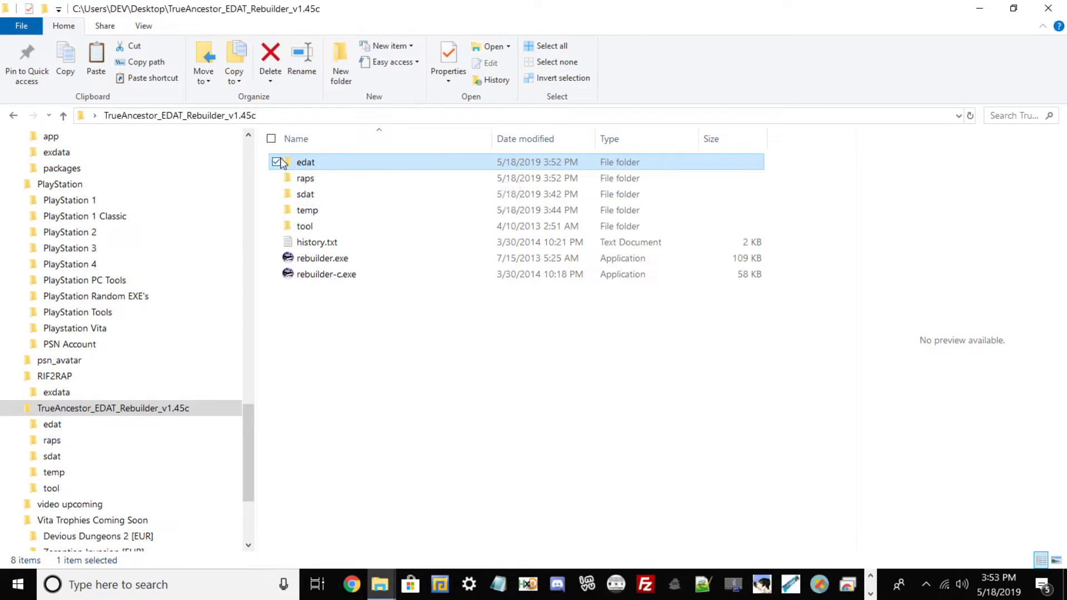
pyautogui.click(315, 179)
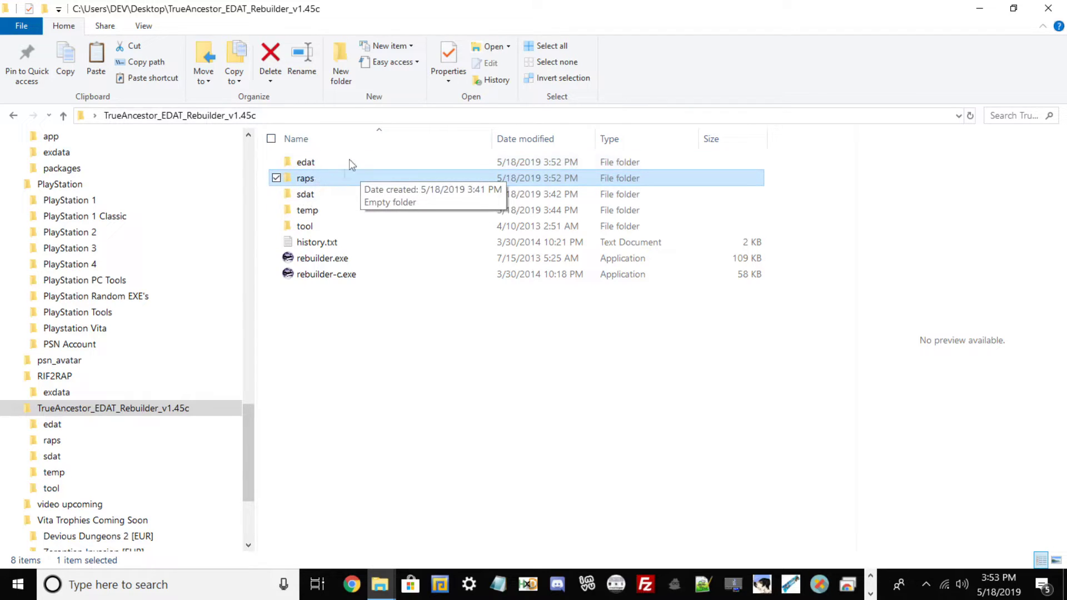
pyautogui.doubleClick(316, 164)
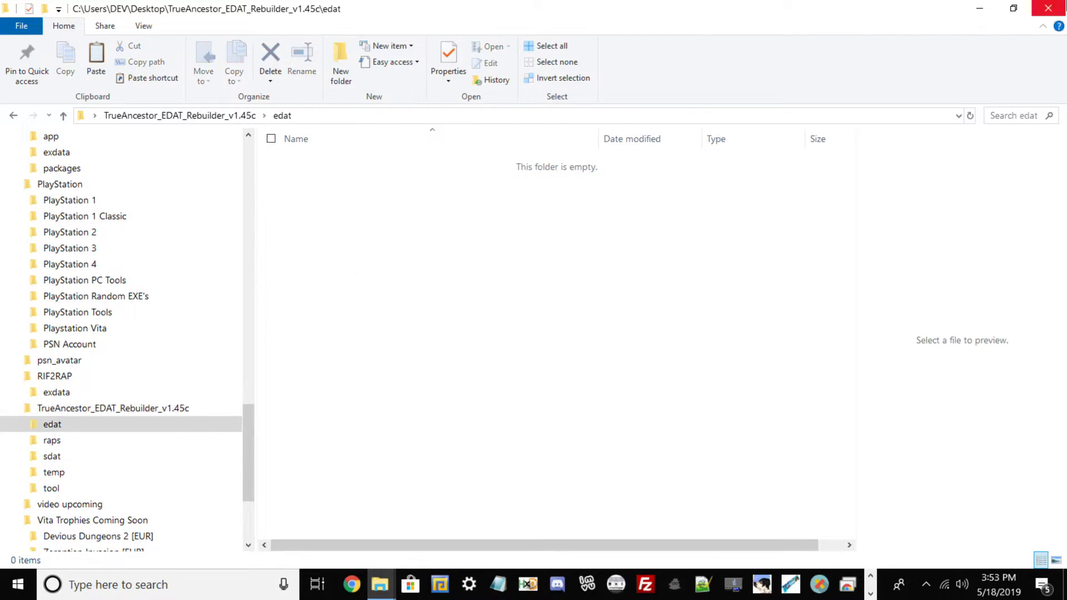
pyautogui.click(1014, 9)
pyautogui.moveTo(386, 26); pyautogui.dragTo(409, 260)
pyautogui.click(443, 202)
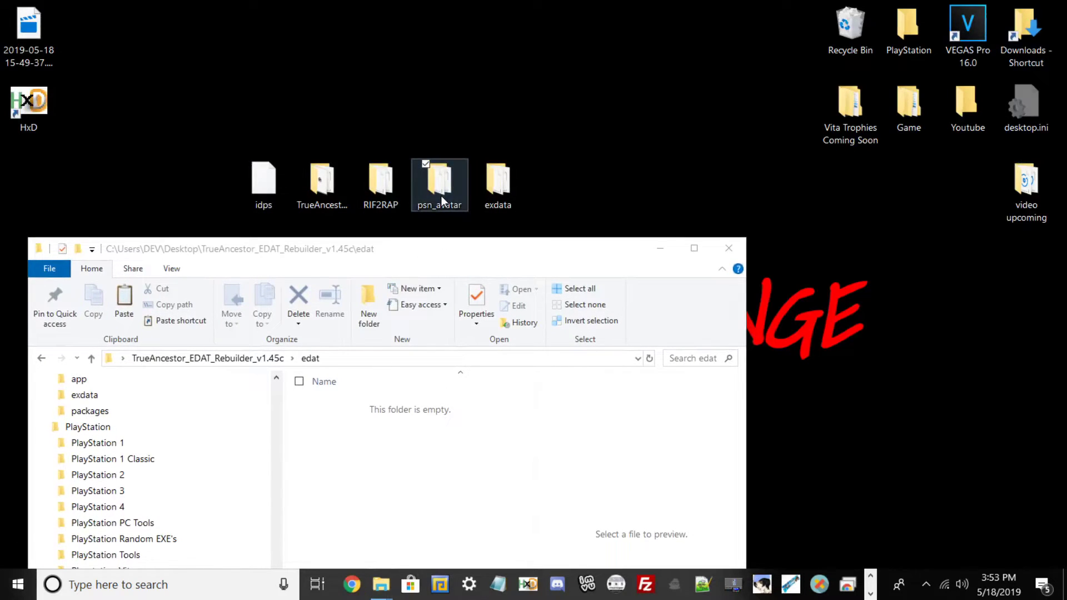
pyautogui.doubleClick(441, 195)
pyautogui.moveTo(409, 292); pyautogui.dragTo(386, 176)
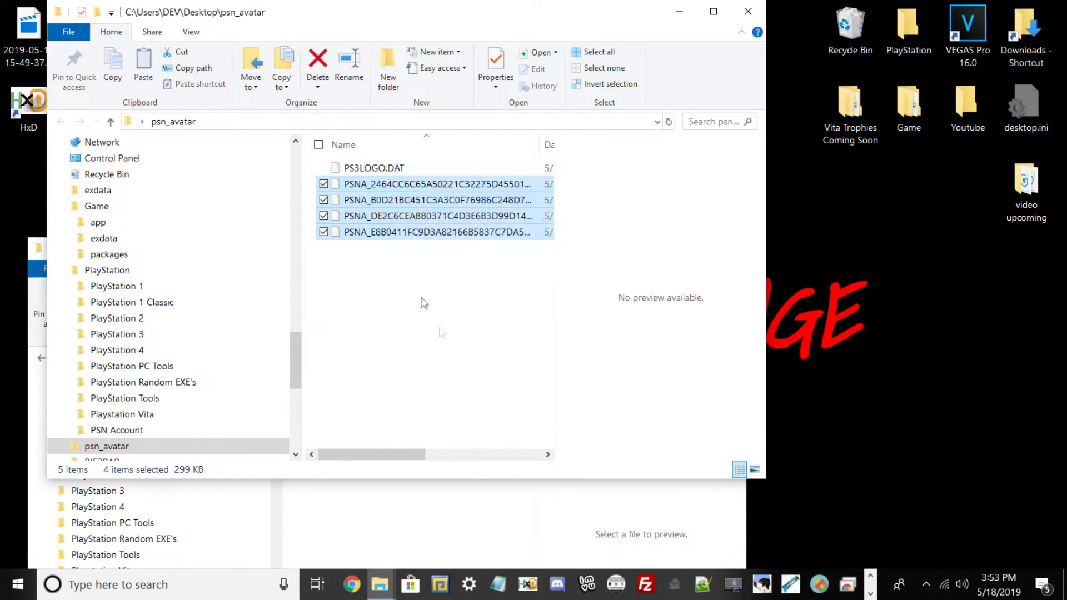
pyautogui.click(358, 512)
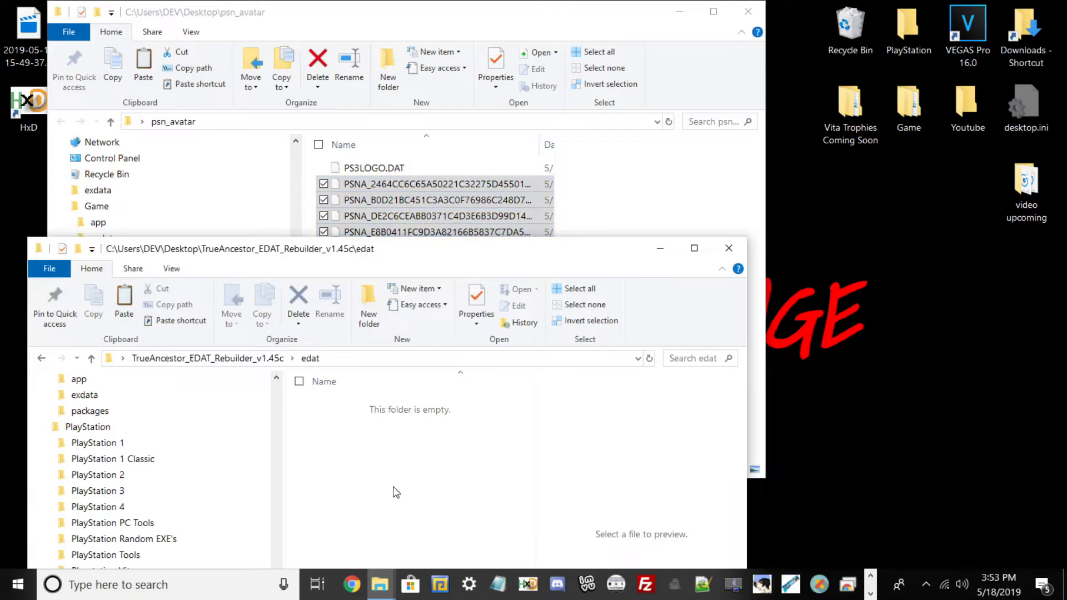
pyautogui.hotkey('ctrl', 'v')
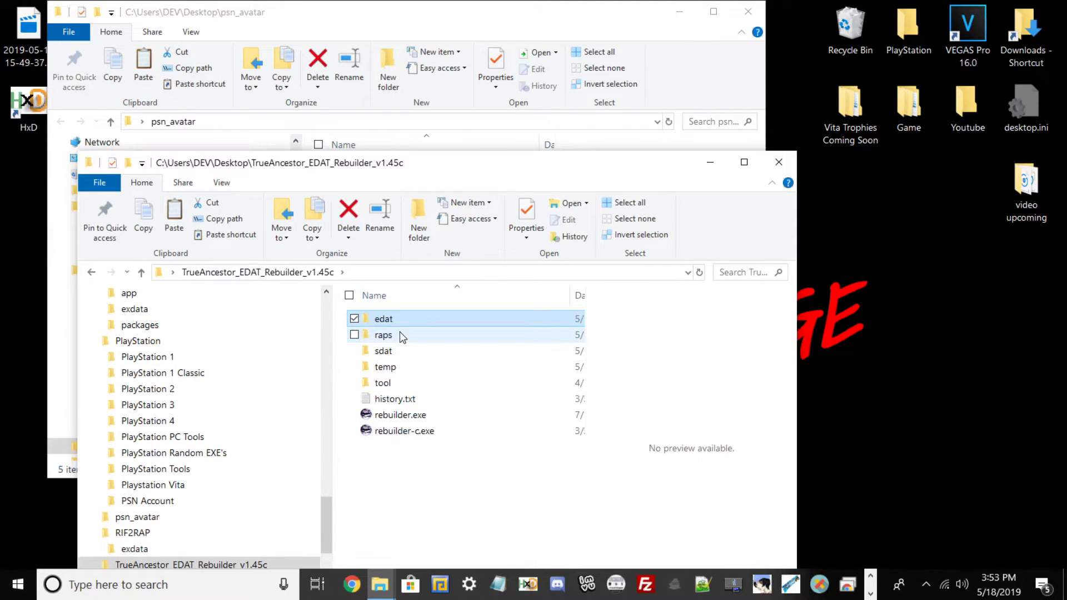
# Open the rebuilder's raps folder, close the psn_avatar window and open the desktop RIF2RAP folder
pyautogui.click(160, 126)
pyautogui.hotkey('ctrl', 'w')
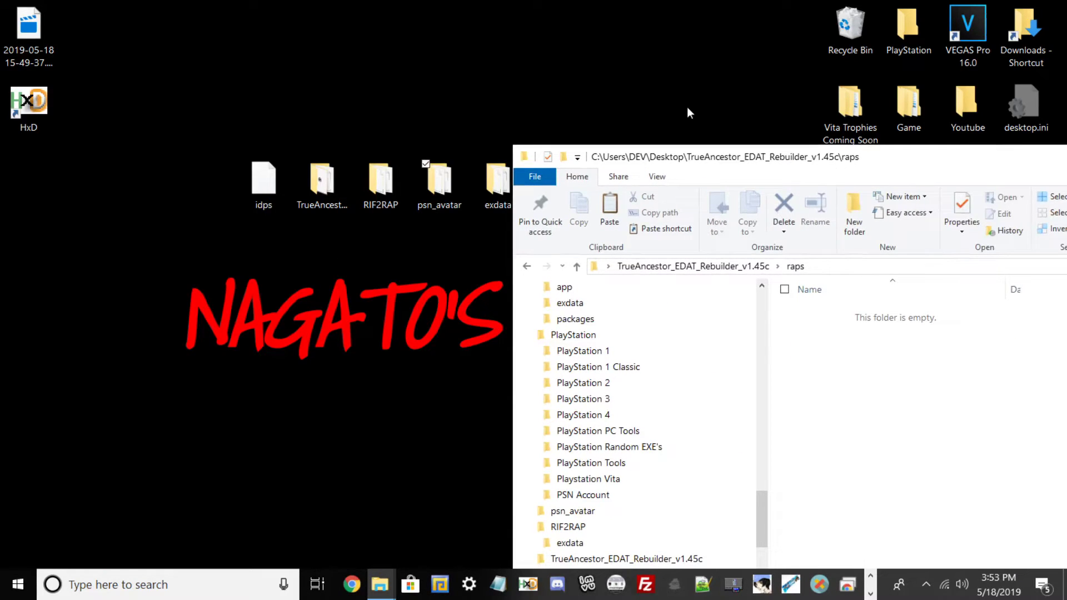
pyautogui.doubleClick(382, 193)
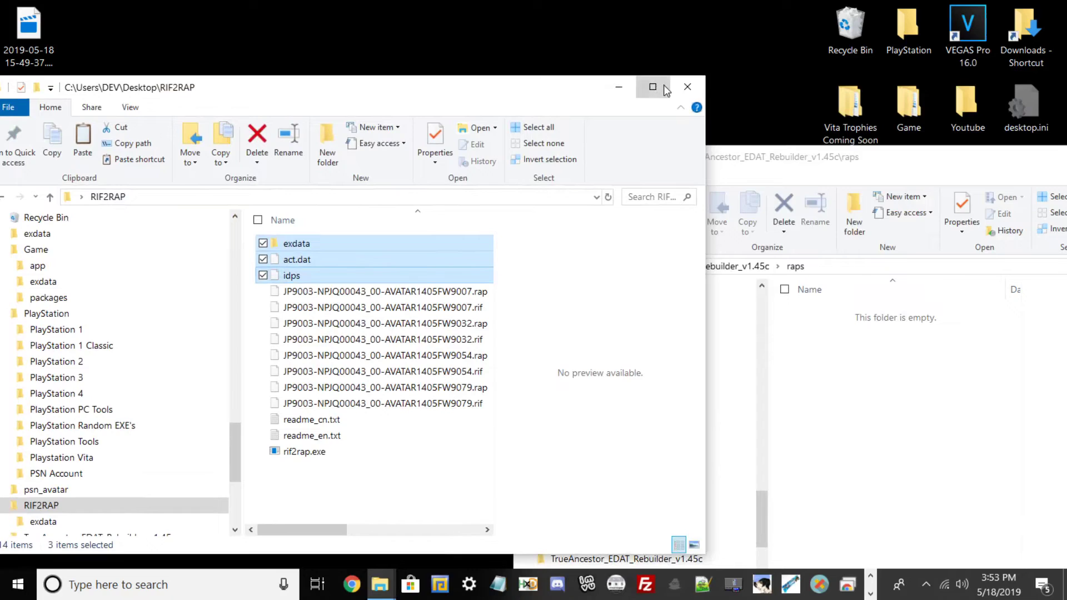
pyautogui.click(664, 88)
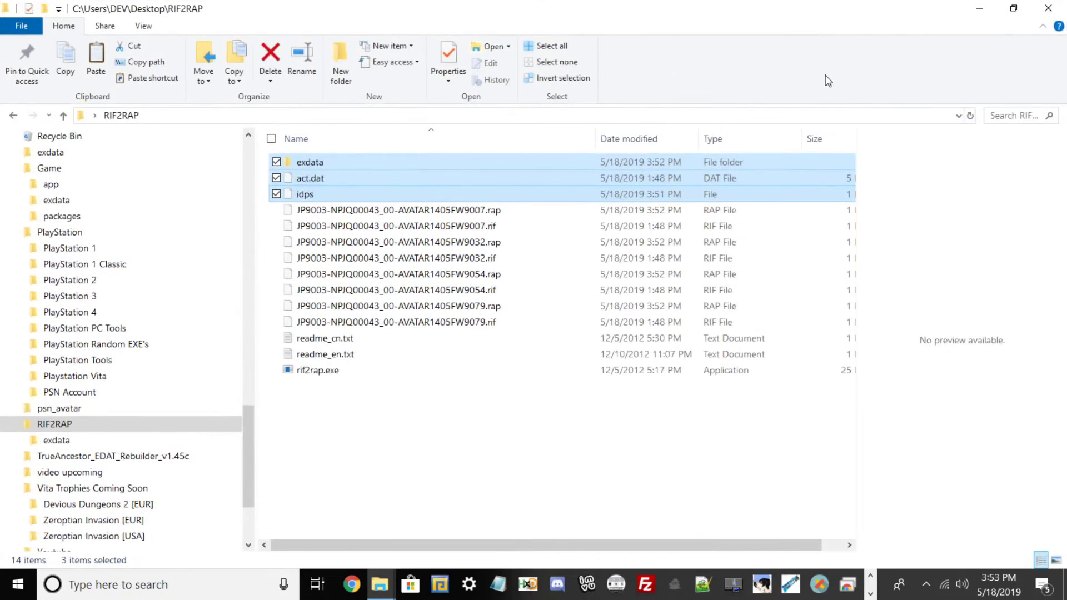
# Move the four JP9003 avatar .rap files from RIF2RAP into the rebuilder's raps folder
pyautogui.click(462, 429)
pyautogui.click(276, 307)
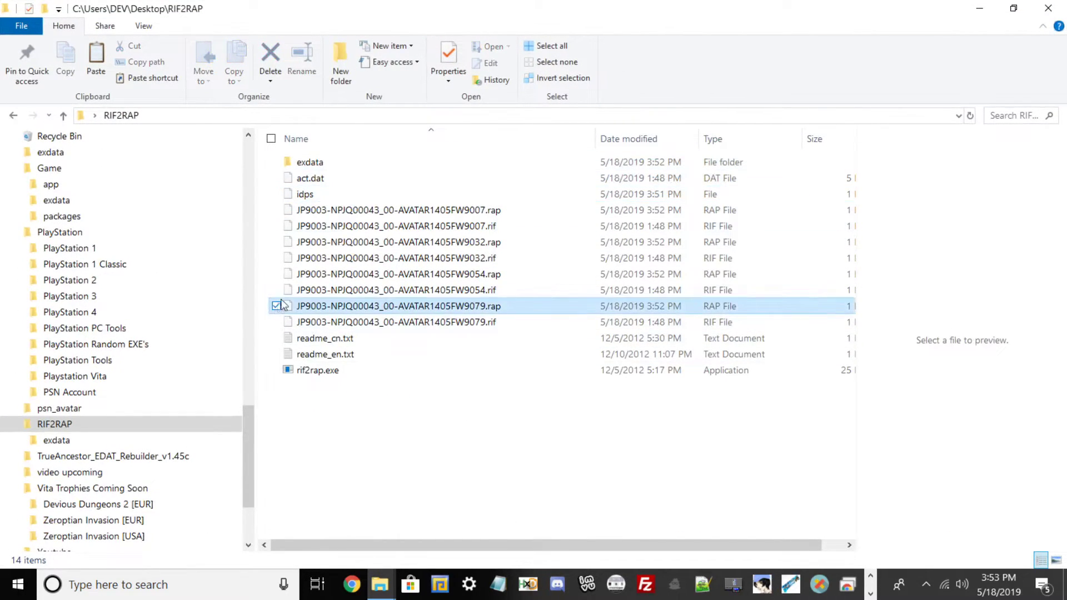
pyautogui.click(276, 274)
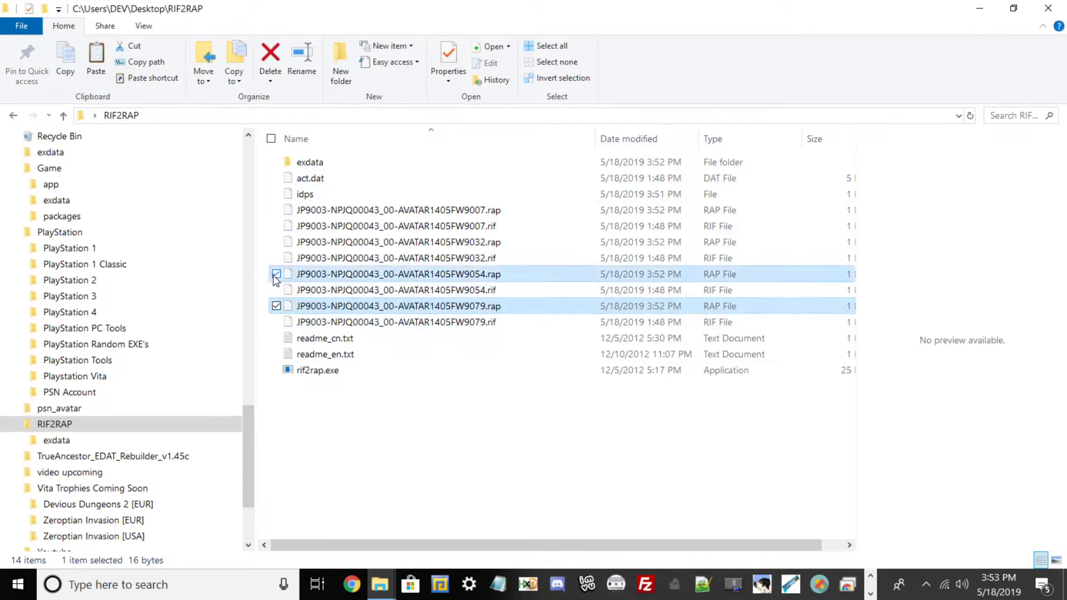
pyautogui.click(277, 242)
pyautogui.click(276, 210)
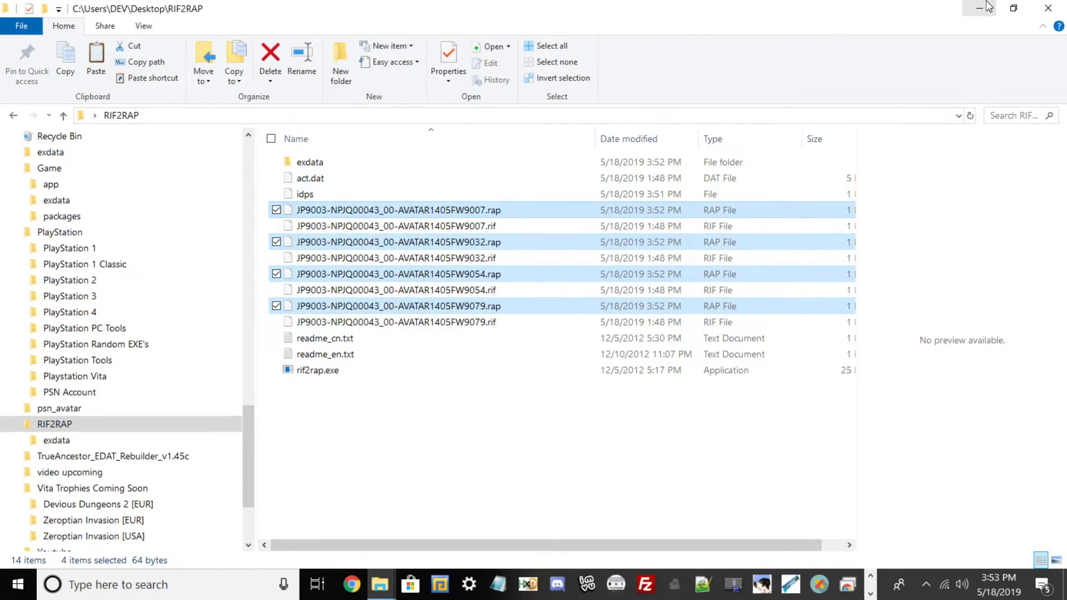
pyautogui.click(1014, 8)
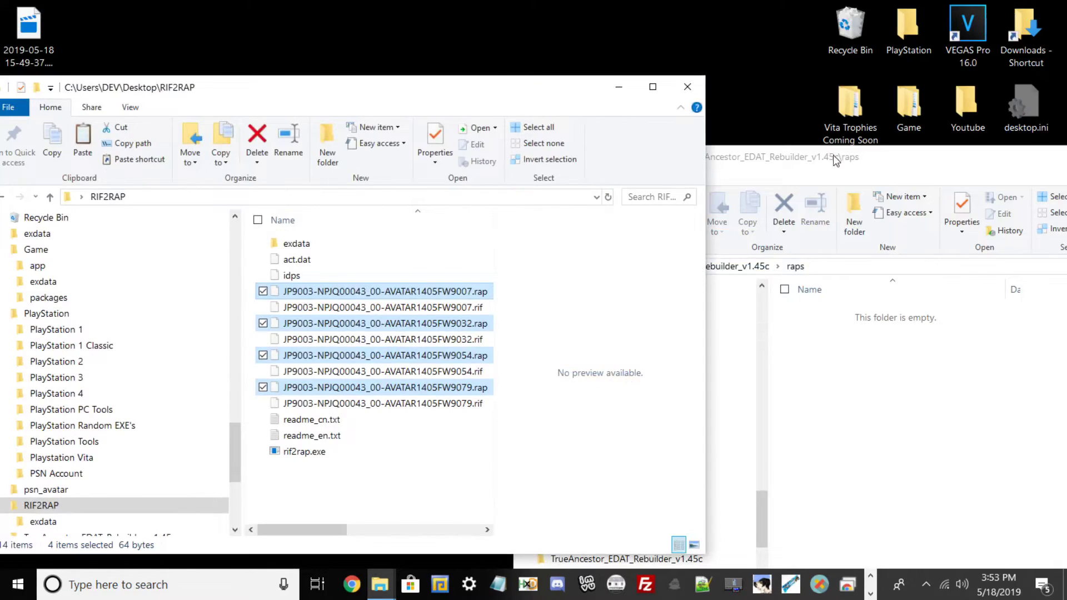
pyautogui.click(836, 162)
pyautogui.moveTo(396, 293); pyautogui.dragTo(846, 342)
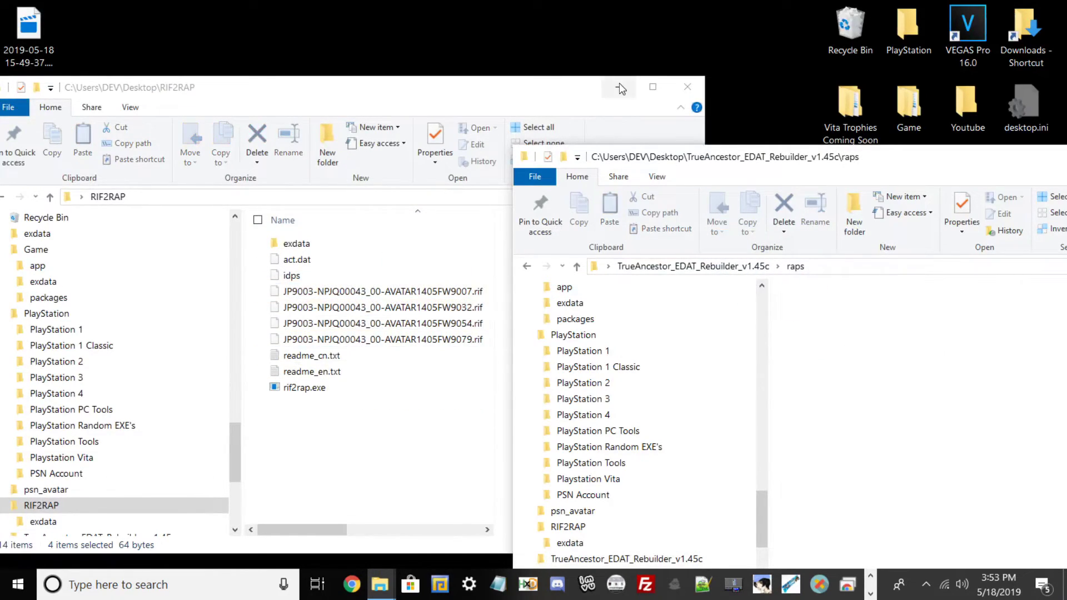
pyautogui.click(619, 84)
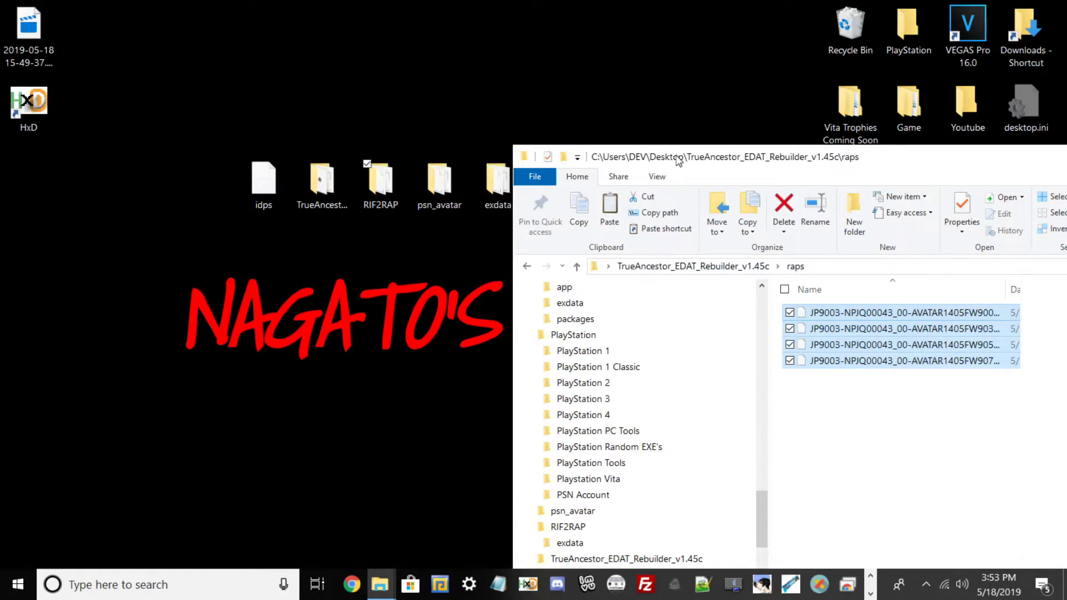
# Run rebuilder.exe from TrueAncestor_EDAT_Rebuilder_v1.45c and choose operation 3, Fast Rebuild EDAT
pyautogui.doubleClick(678, 160)
pyautogui.click(169, 116)
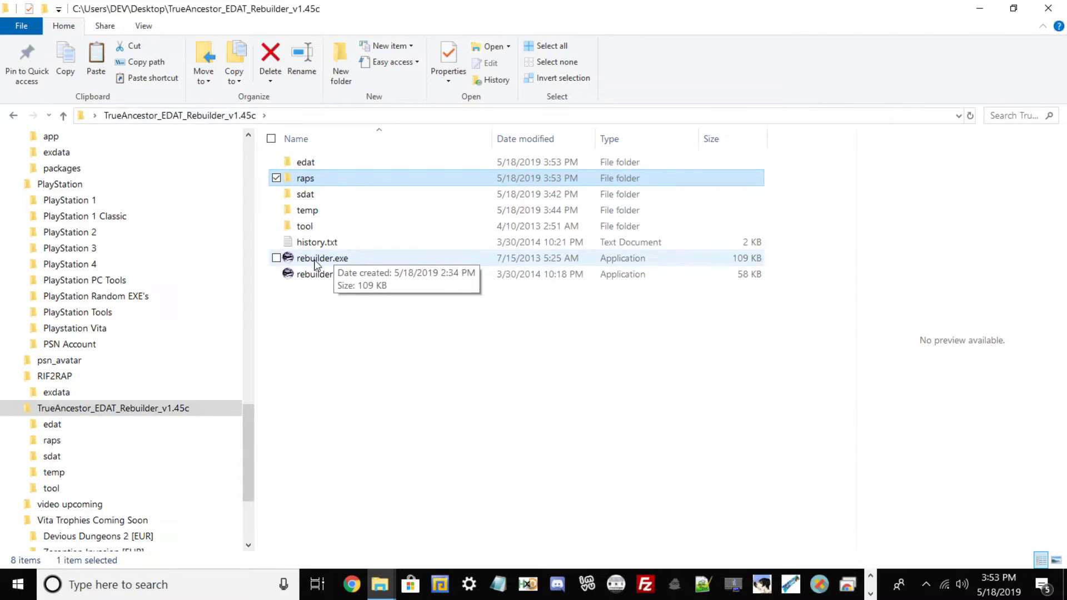
pyautogui.doubleClick(316, 259)
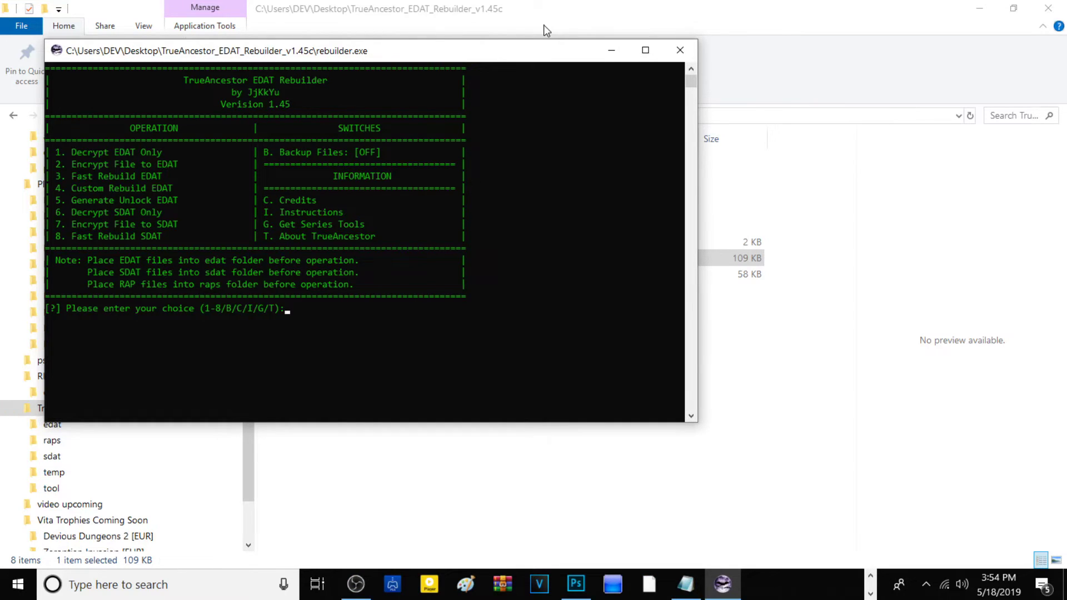
pyautogui.moveTo(544, 49); pyautogui.dragTo(544, 1)
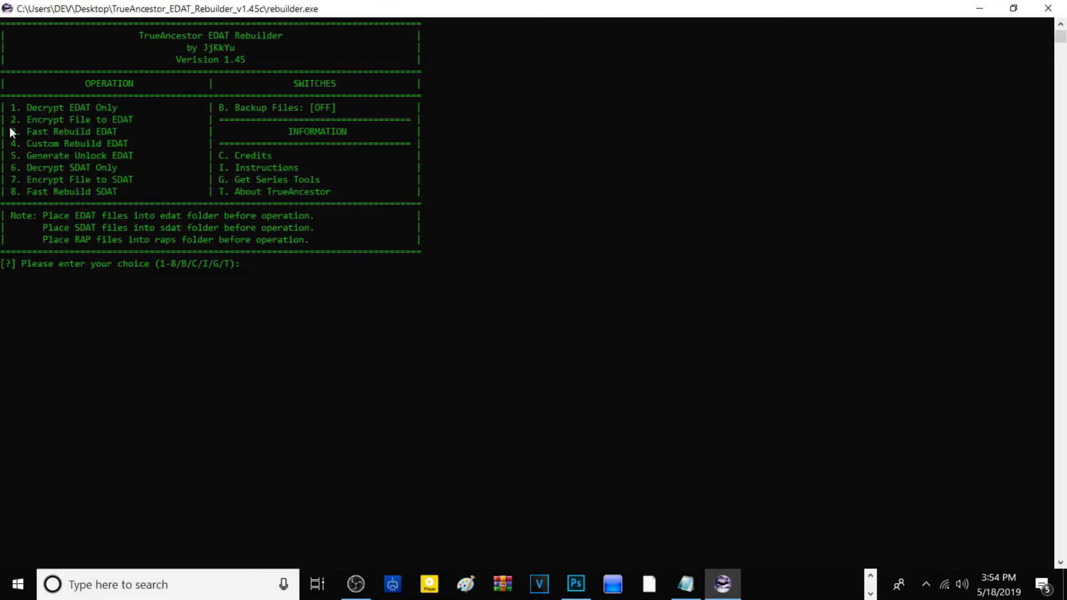
pyautogui.write('3')
pyautogui.press('Return')
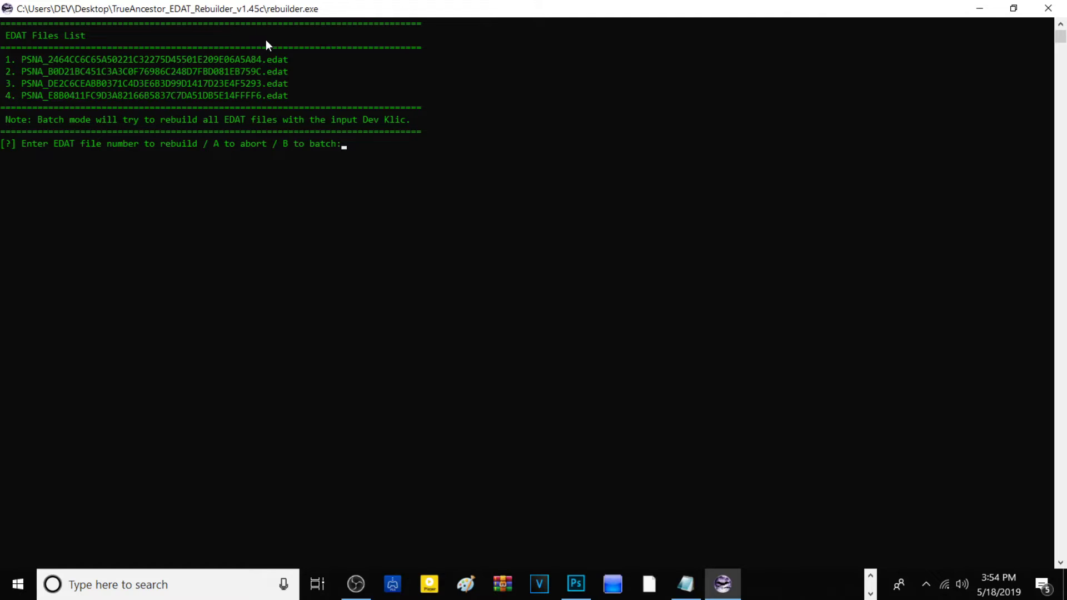
# Rebuild the four listed PSNA .edat files one at a time, using file numbers 1, 2, 3 and 4
pyautogui.write('1')
pyautogui.press('Return')
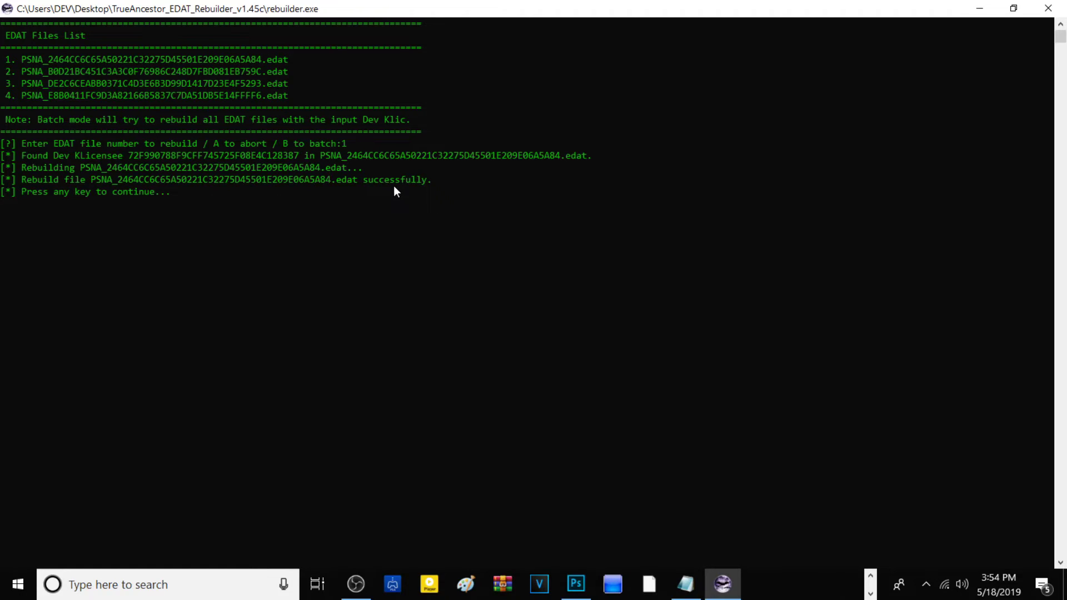
pyautogui.press('Return')
pyautogui.write('2')
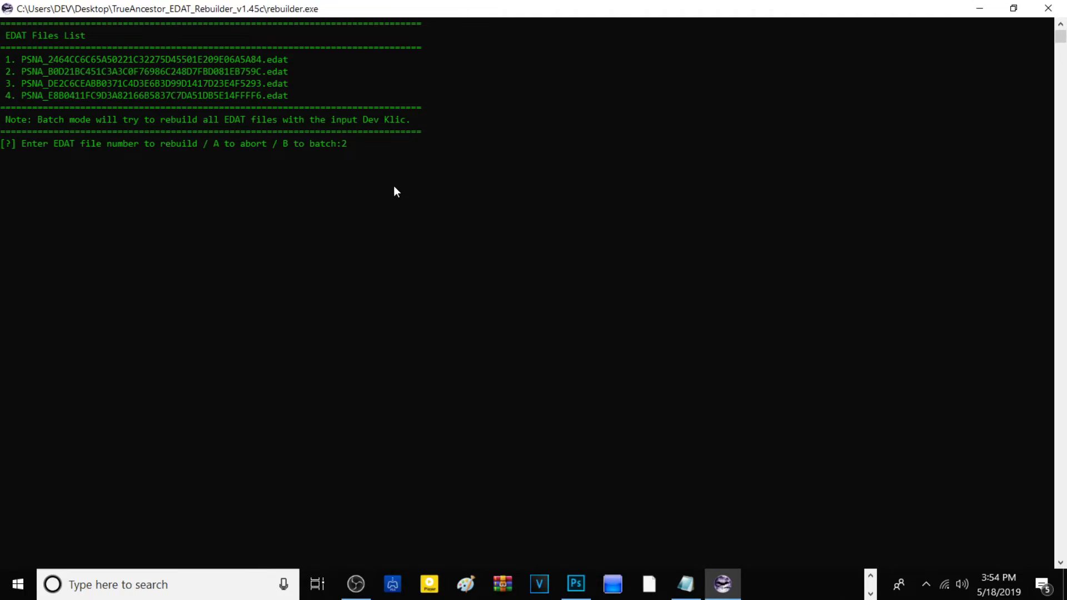
pyautogui.press('Return')
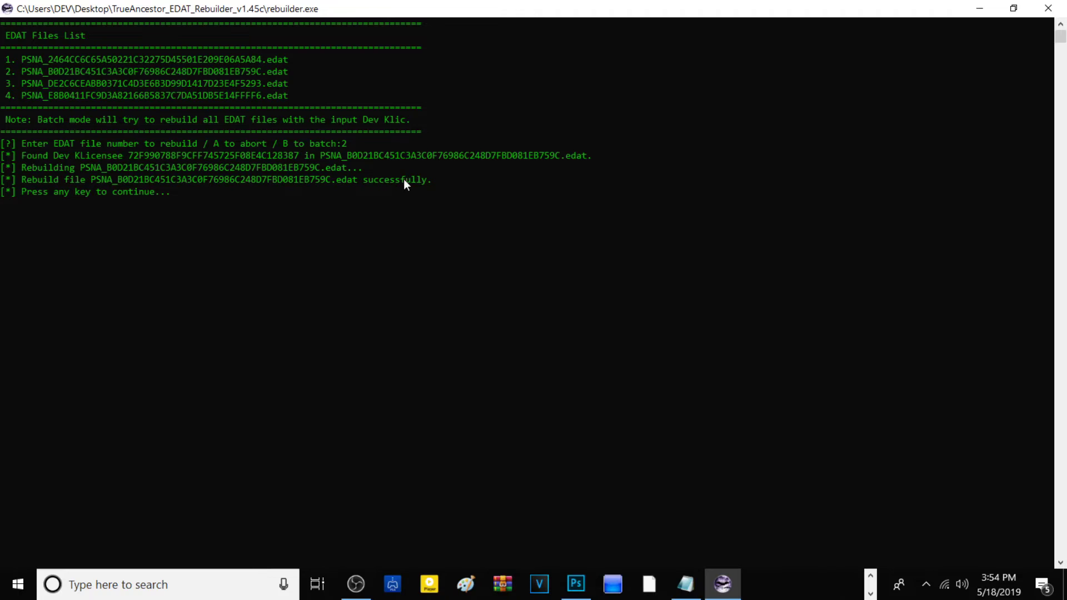
pyautogui.press('Return')
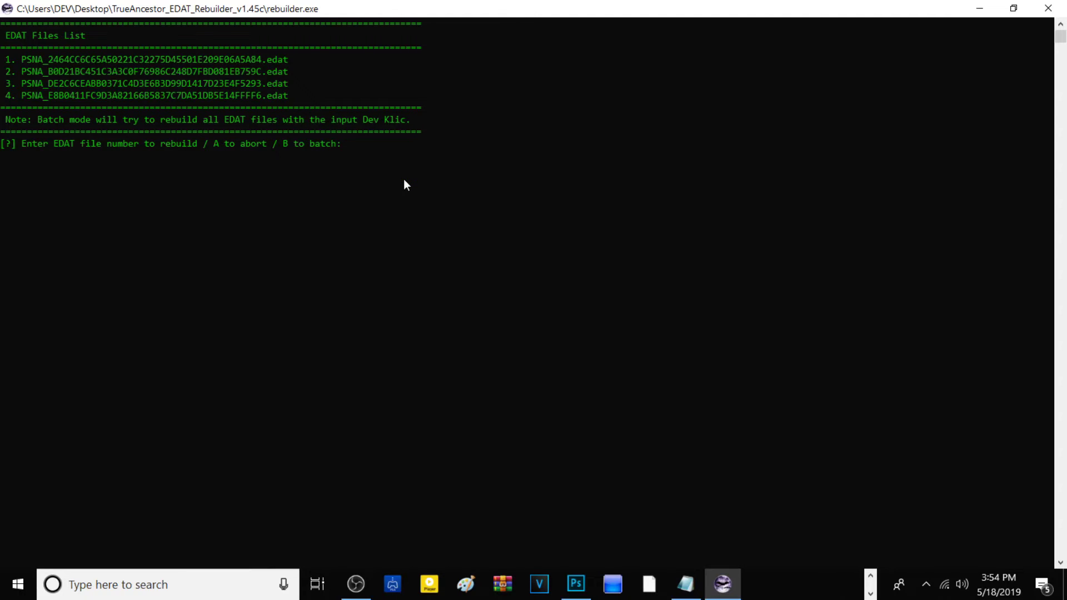
pyautogui.write('3')
pyautogui.press('Return')
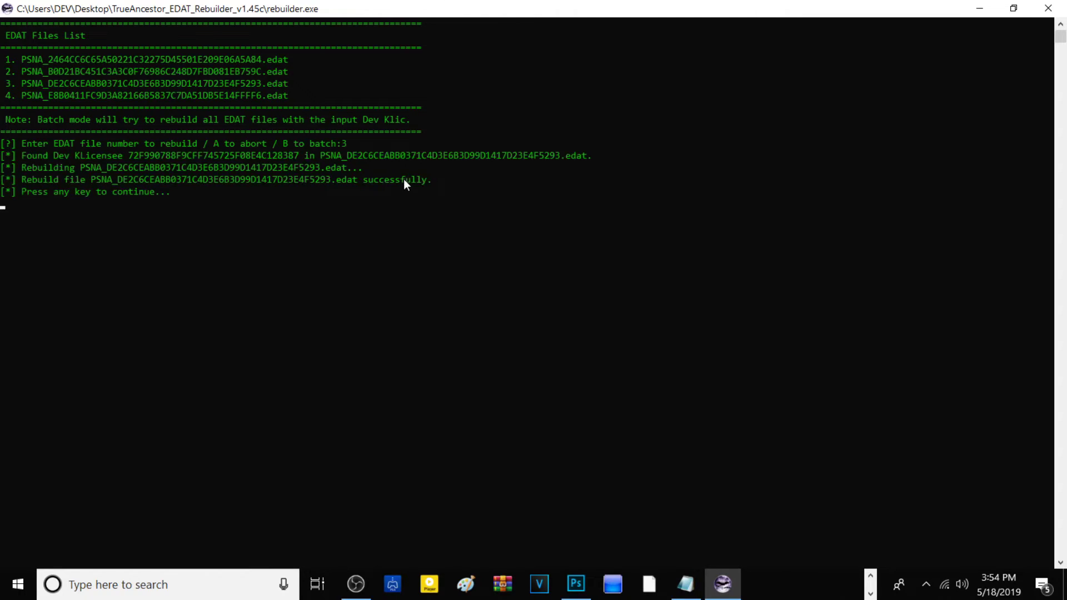
pyautogui.press('Return')
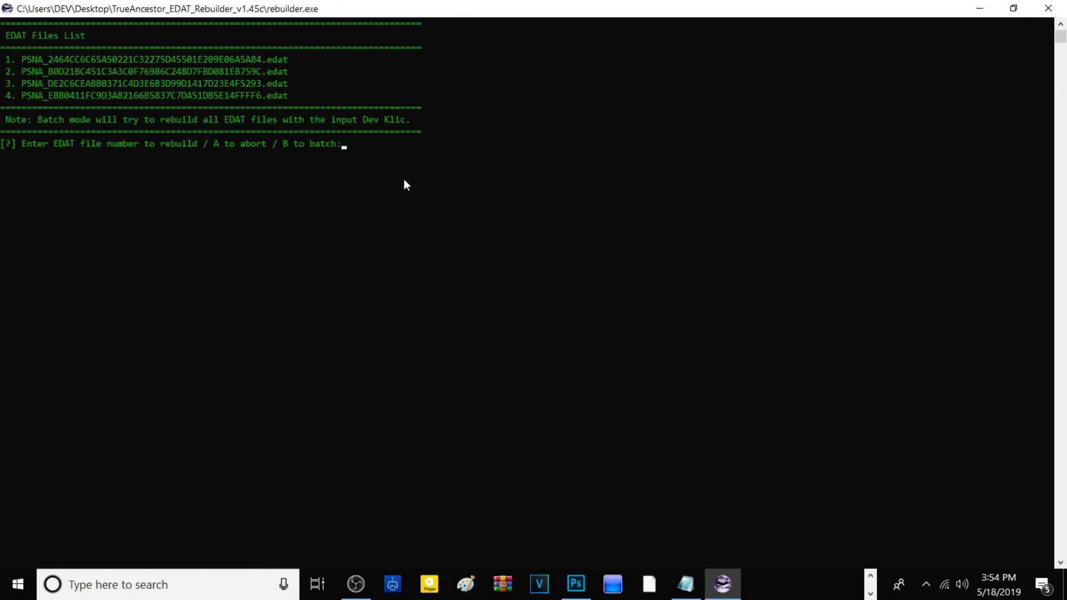
pyautogui.write('4')
pyautogui.press('Return')
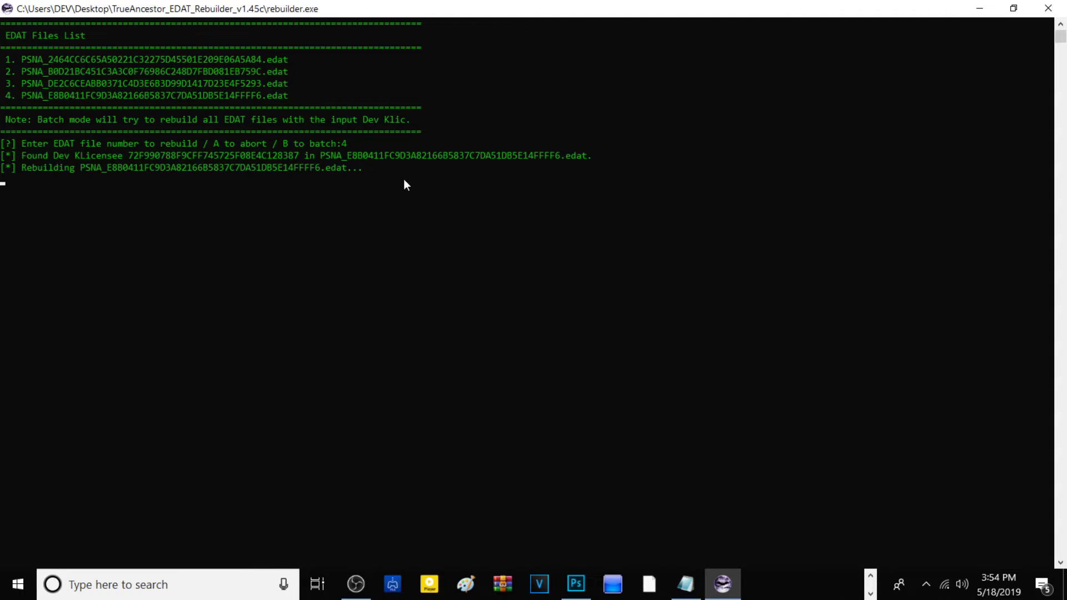
# Minimize the rebuilder console, open its edat folder and select the four rebuilt PSNA .edat files
pyautogui.click(981, 11)
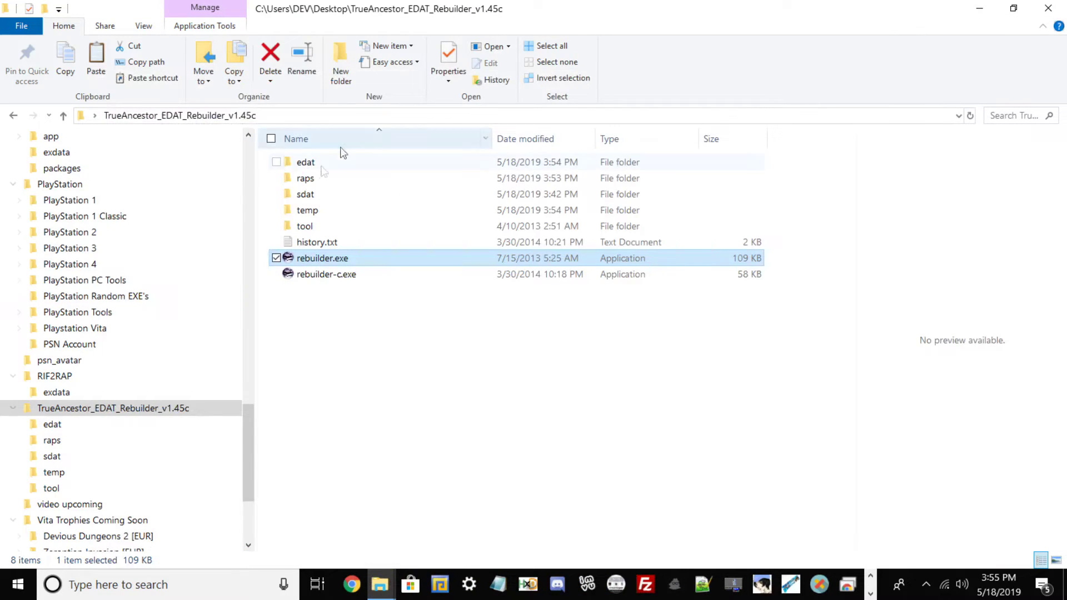
pyautogui.click(308, 164)
pyautogui.moveTo(379, 280); pyautogui.dragTo(338, 158)
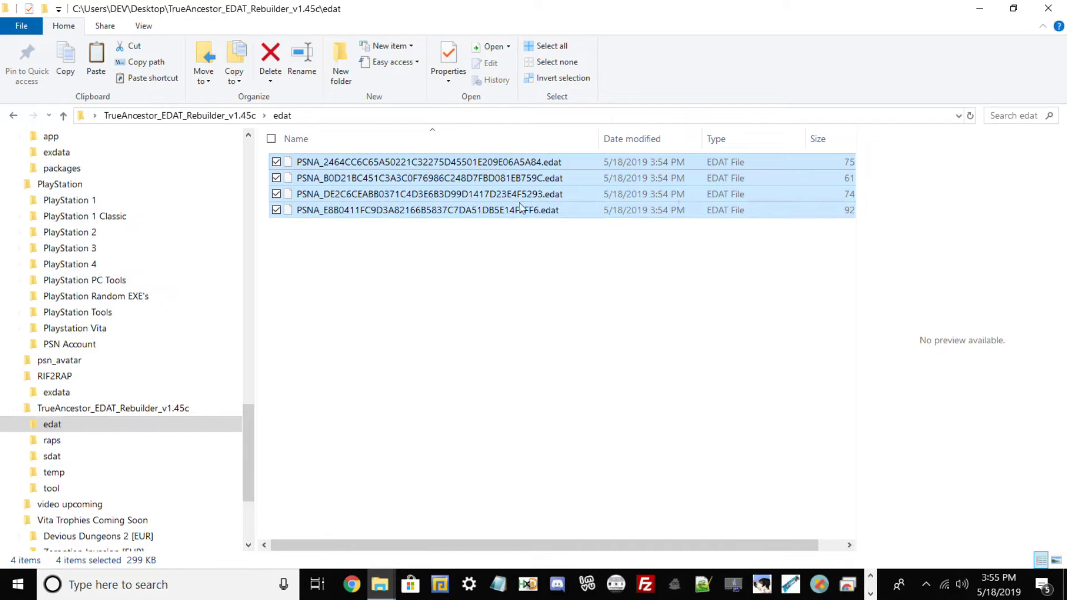
pyautogui.moveTo(412, 283); pyautogui.dragTo(373, 159)
# Permanently delete PS3LOGO.DAT and the four old PSNA files from the psn_avatar folder on the SONY (H:) drive
pyautogui.scroll(5, 126, 209)
pyautogui.scroll(2, 117, 217)
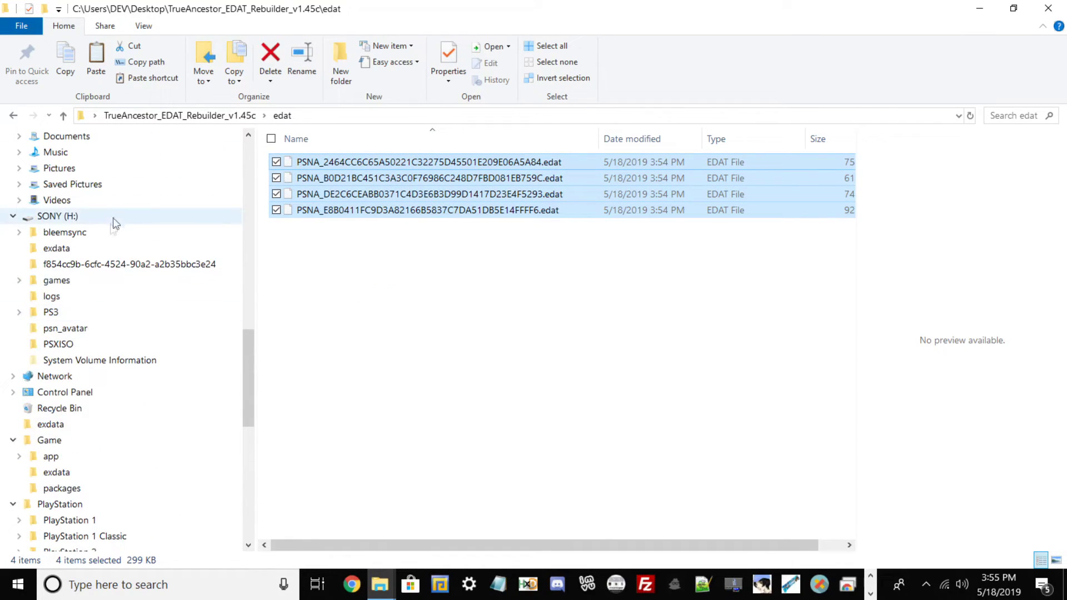
pyautogui.click(114, 216)
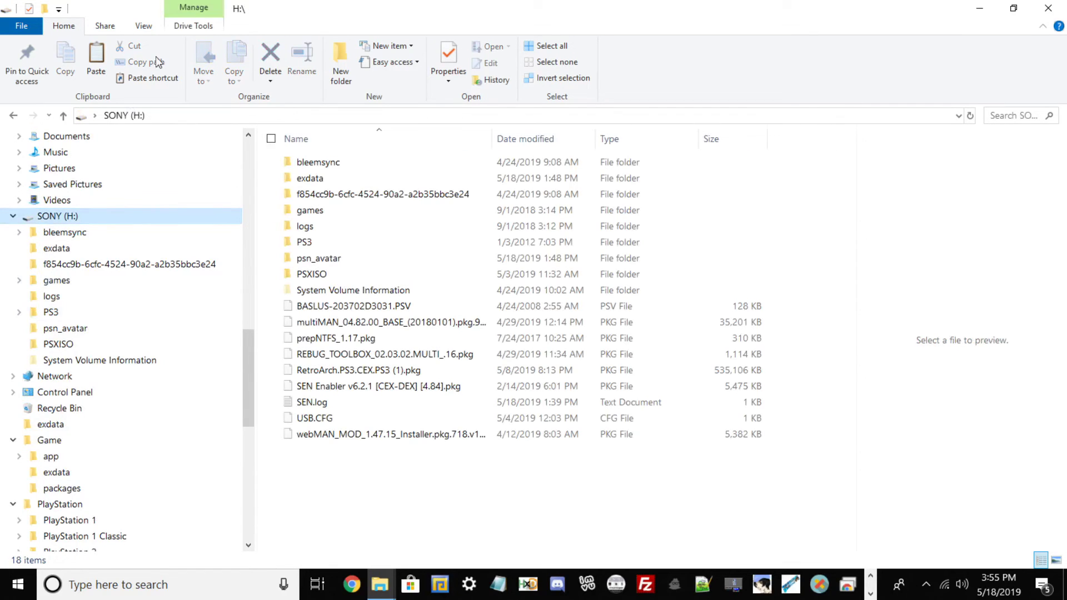
pyautogui.doubleClick(323, 262)
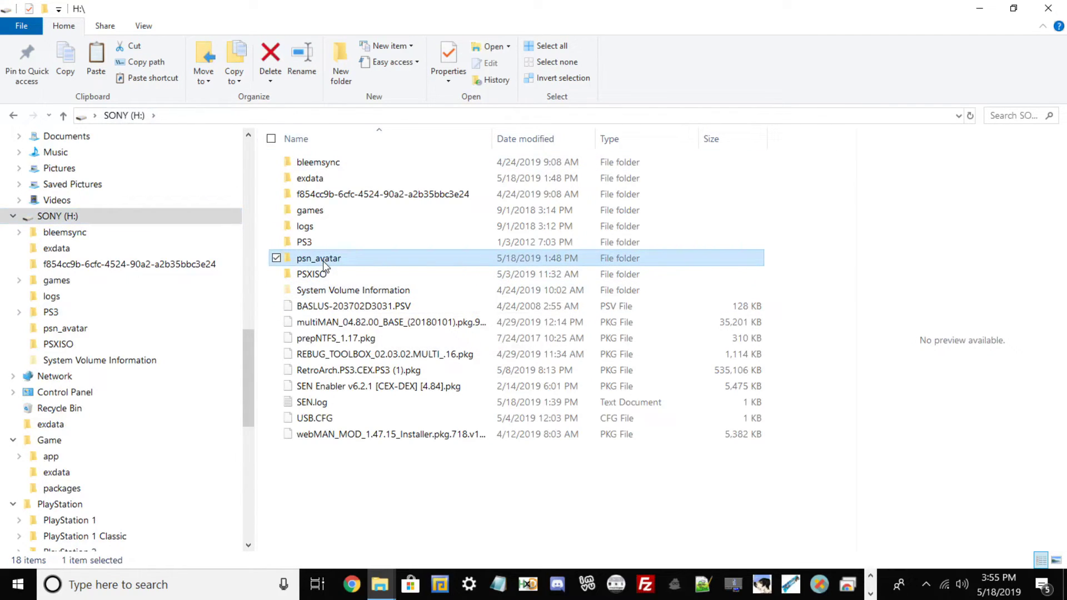
pyautogui.moveTo(325, 328); pyautogui.dragTo(317, 160)
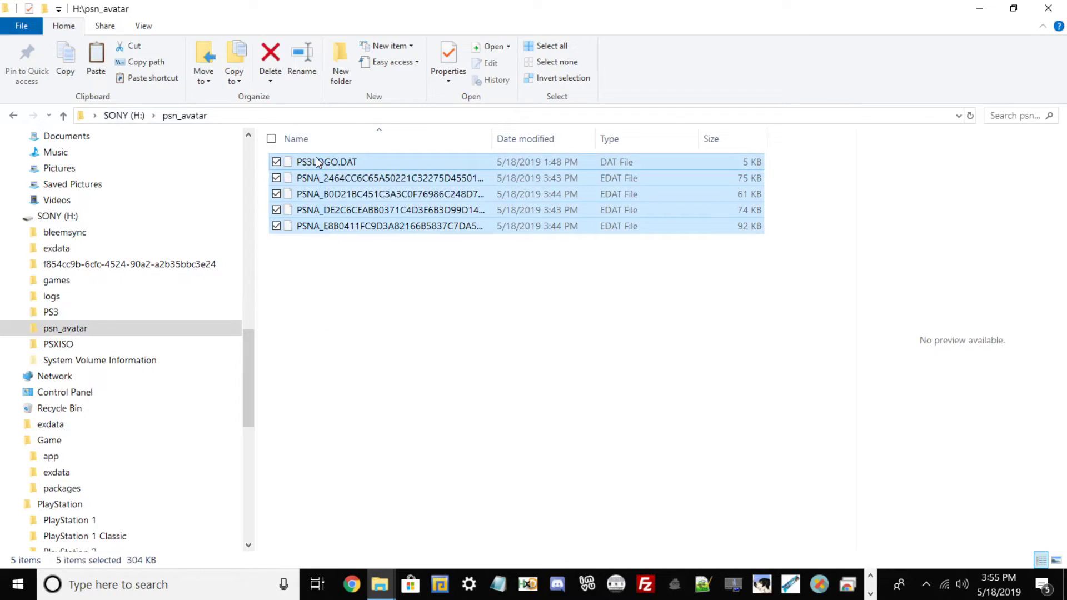
pyautogui.hotkey('shift', 'Delete')
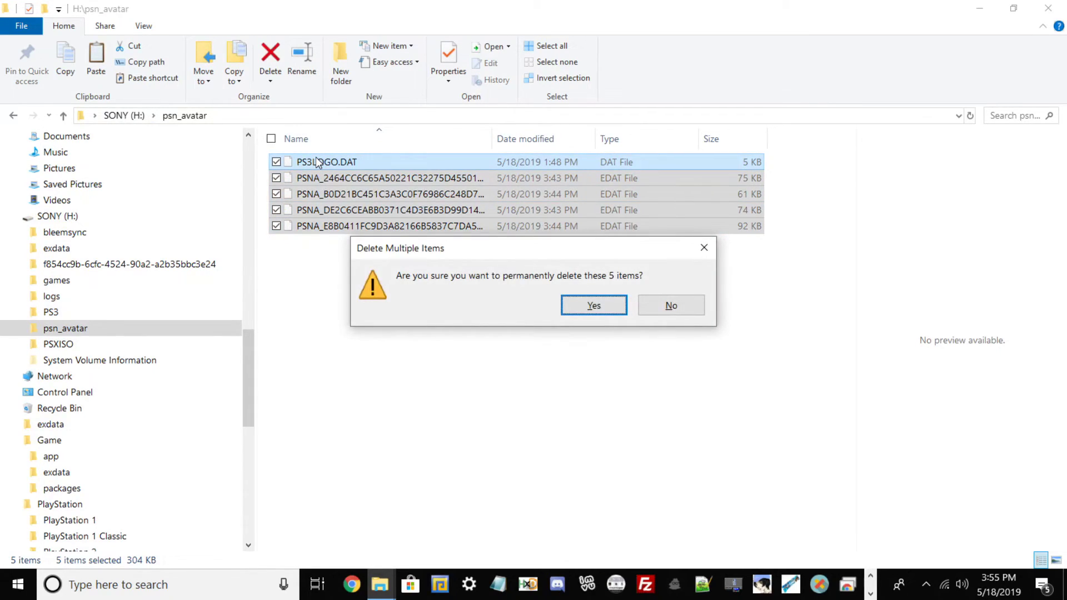
pyautogui.press('Return')
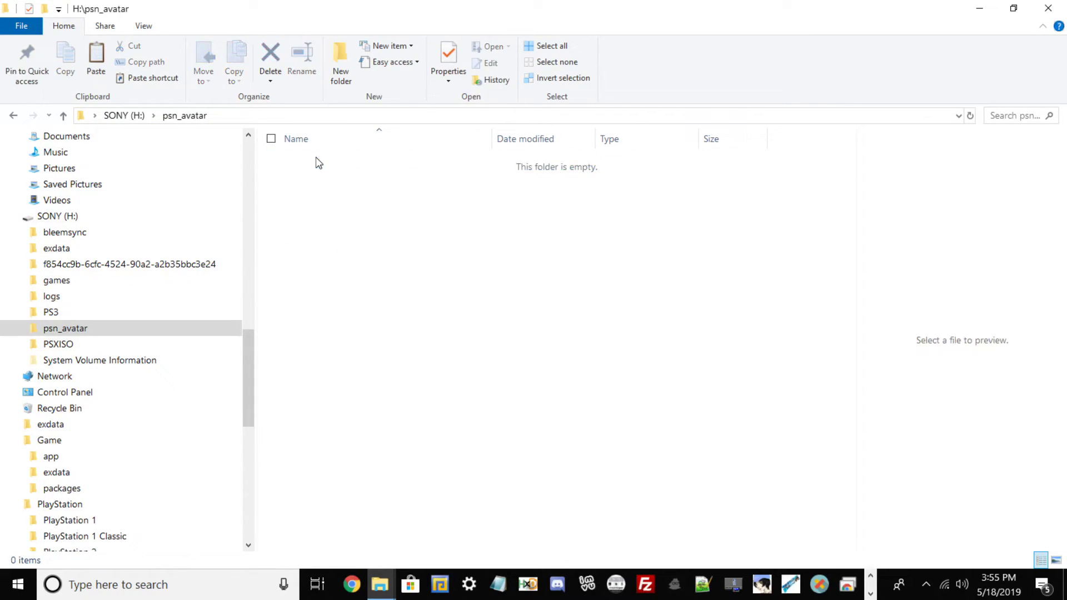
# Paste the four rebuilt PSNA .edat files into the psn_avatar folder on the SONY (H:) drive and minimize the window
pyautogui.hotkey('ctrl', 'v')
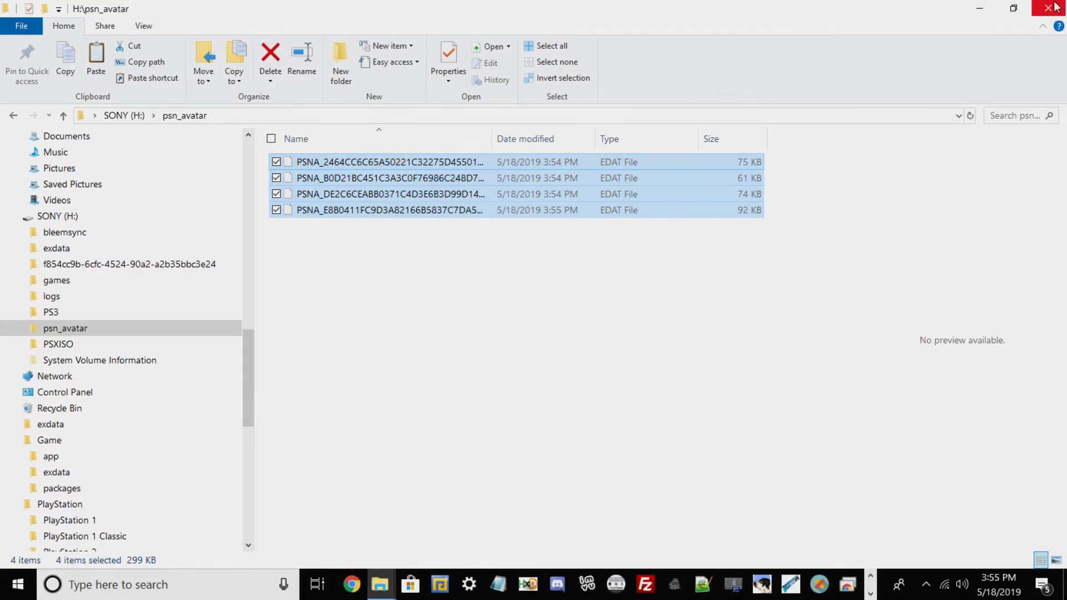
pyautogui.click(978, 8)
pyautogui.click(926, 584)
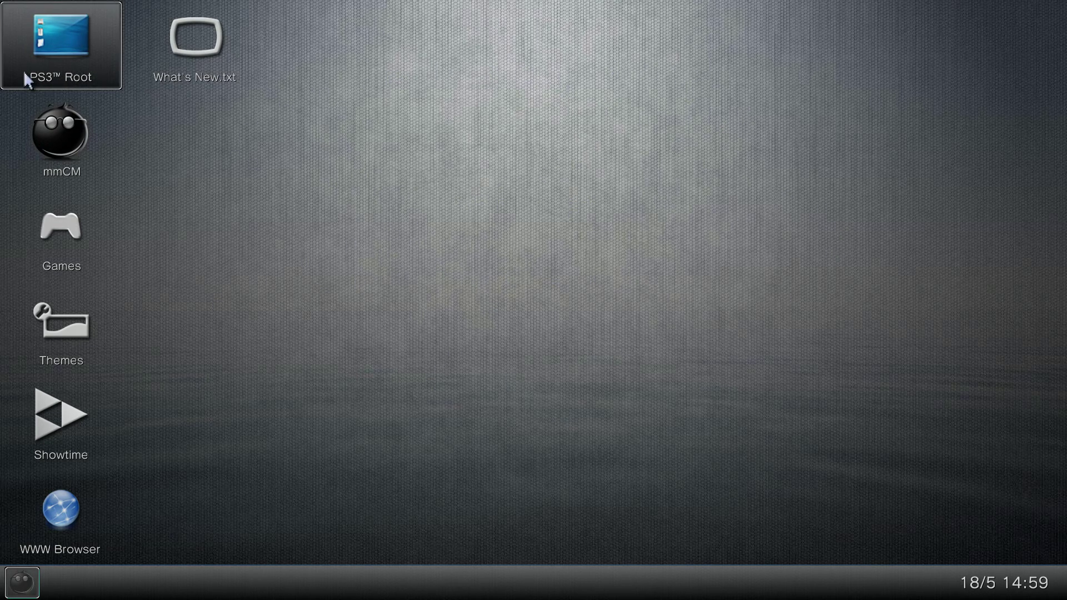
# Switch to mmOS on the PS3 and copy the psn_avatar folder from dev_usb001 to the clipboard
pyautogui.doubleClick(92, 53)
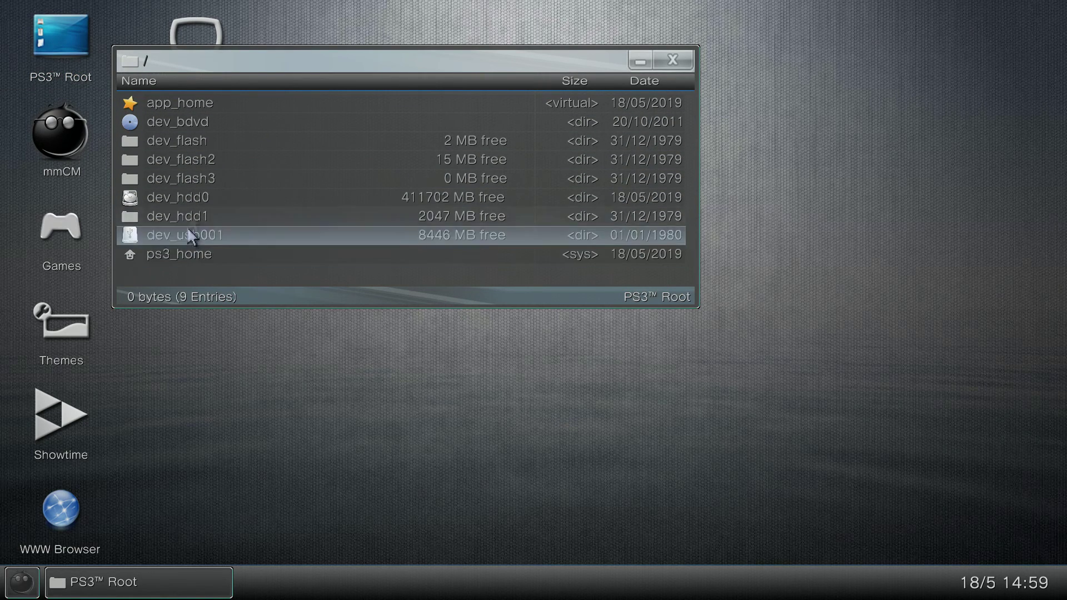
pyautogui.doubleClick(232, 238)
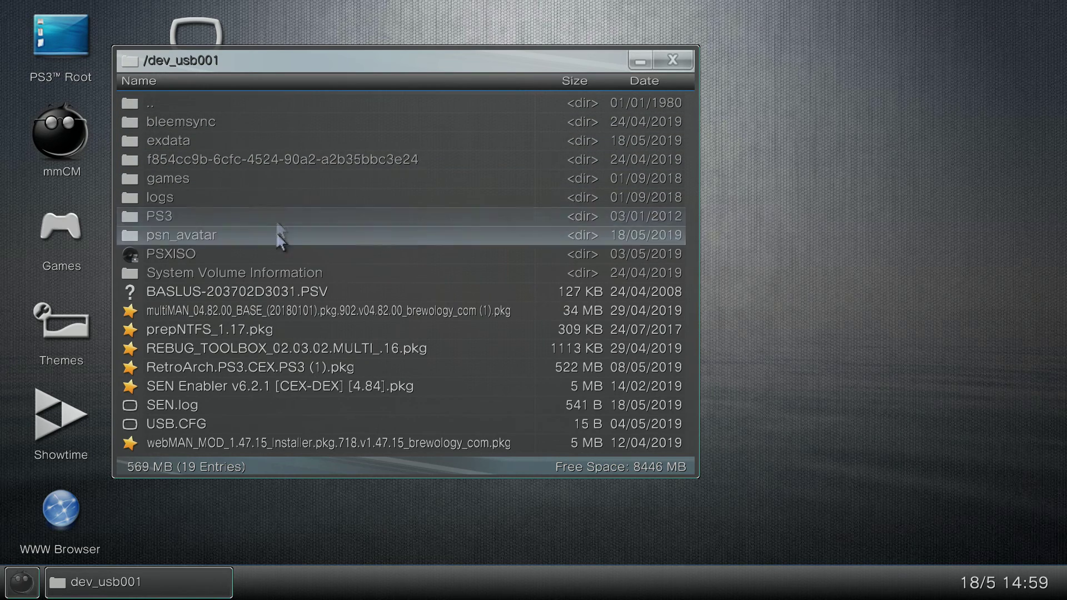
pyautogui.doubleClick(279, 240)
pyautogui.press('BackSpace')
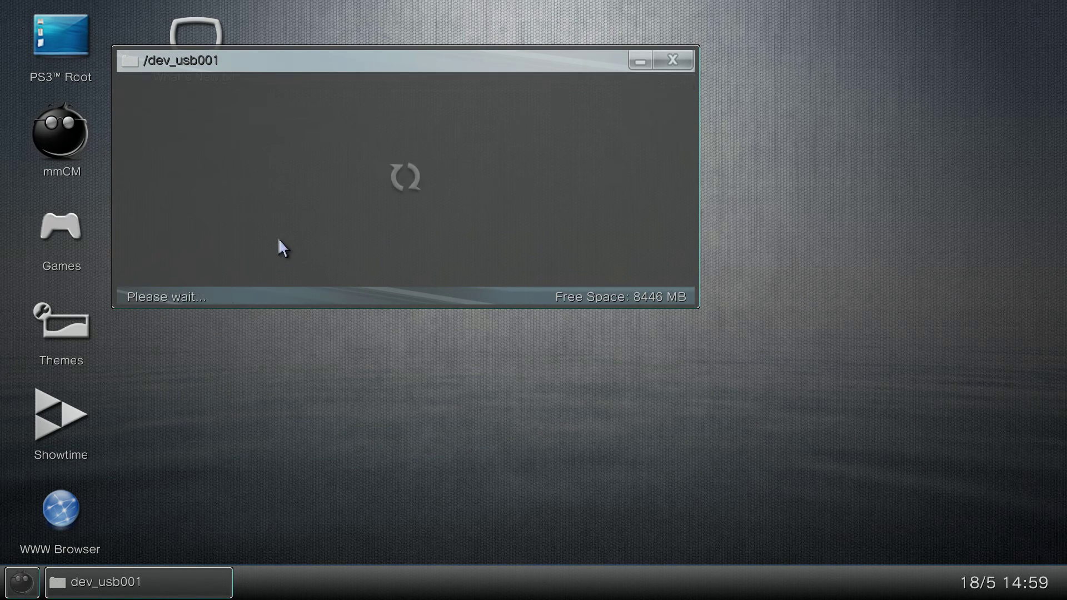
pyautogui.rightClick(279, 240)
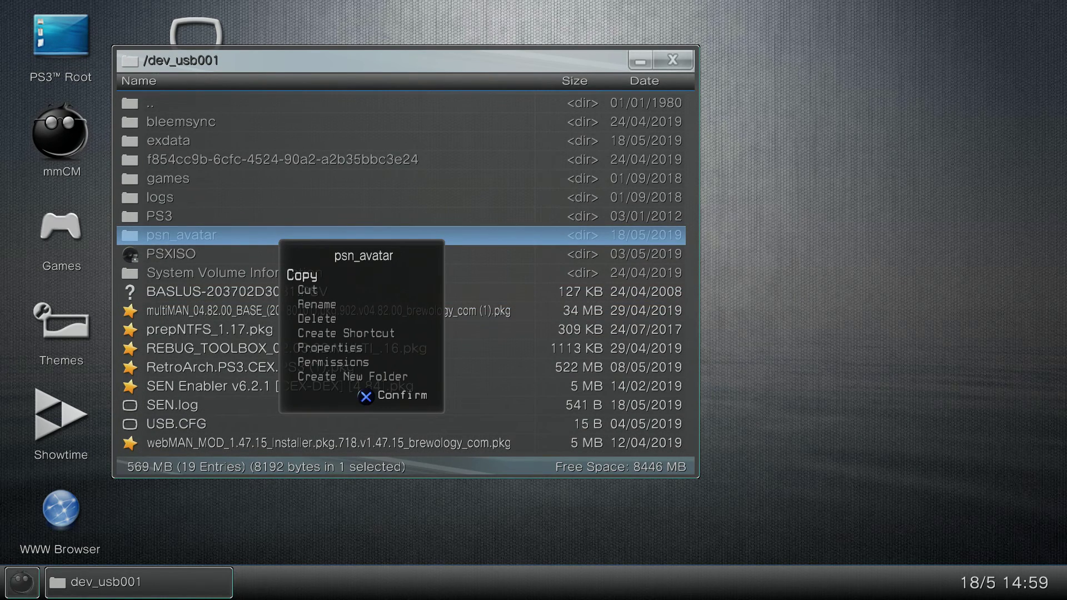
pyautogui.press('Return')
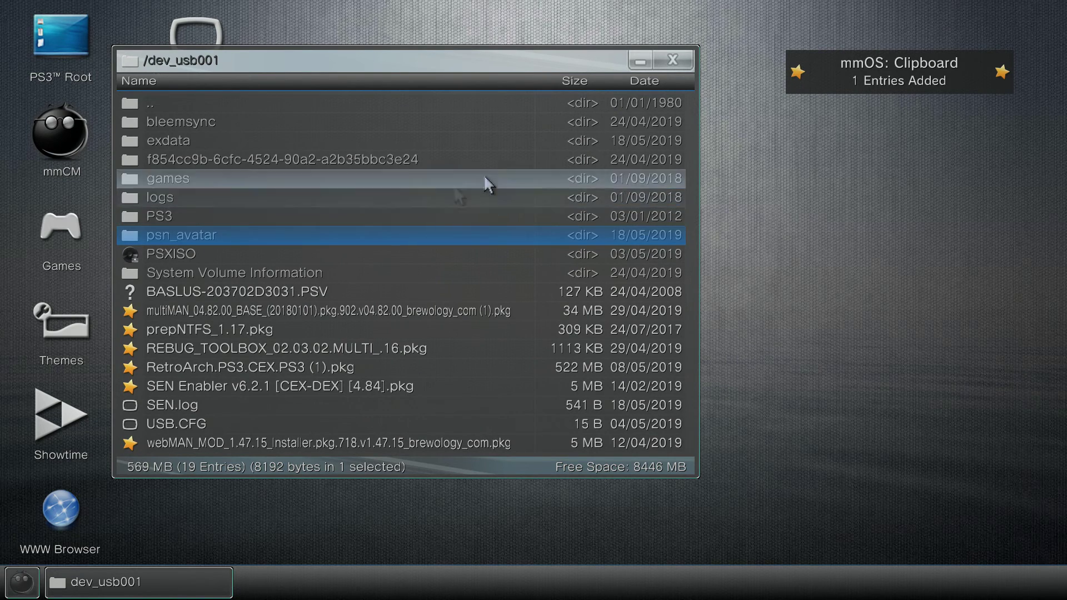
pyautogui.click(672, 62)
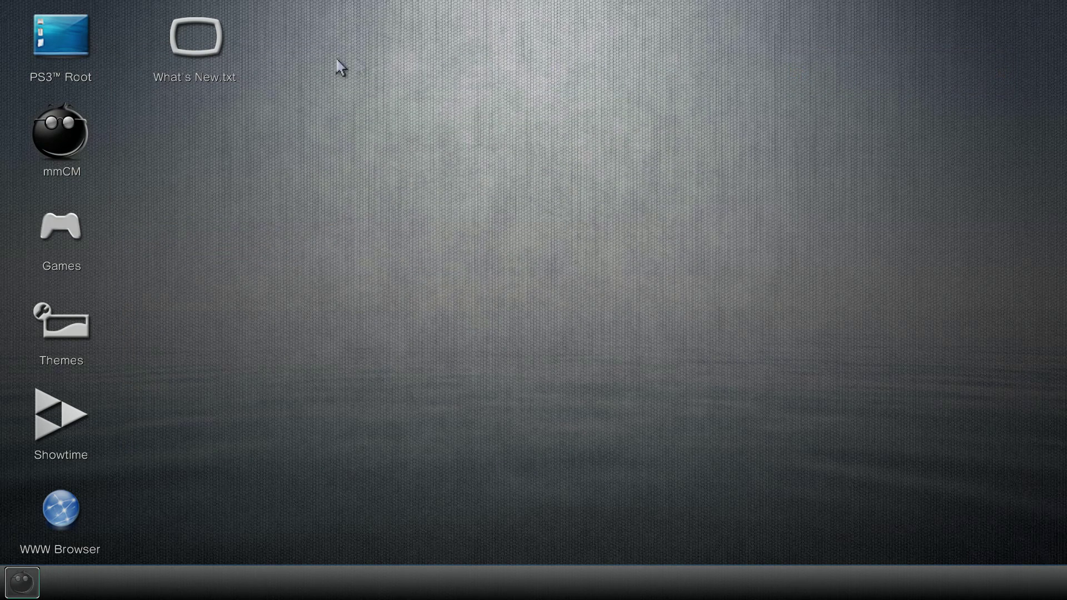
# Paste the copied psn_avatar folder into /dev_hdd0/home/00000009 under PS3 Root
pyautogui.click(49, 55)
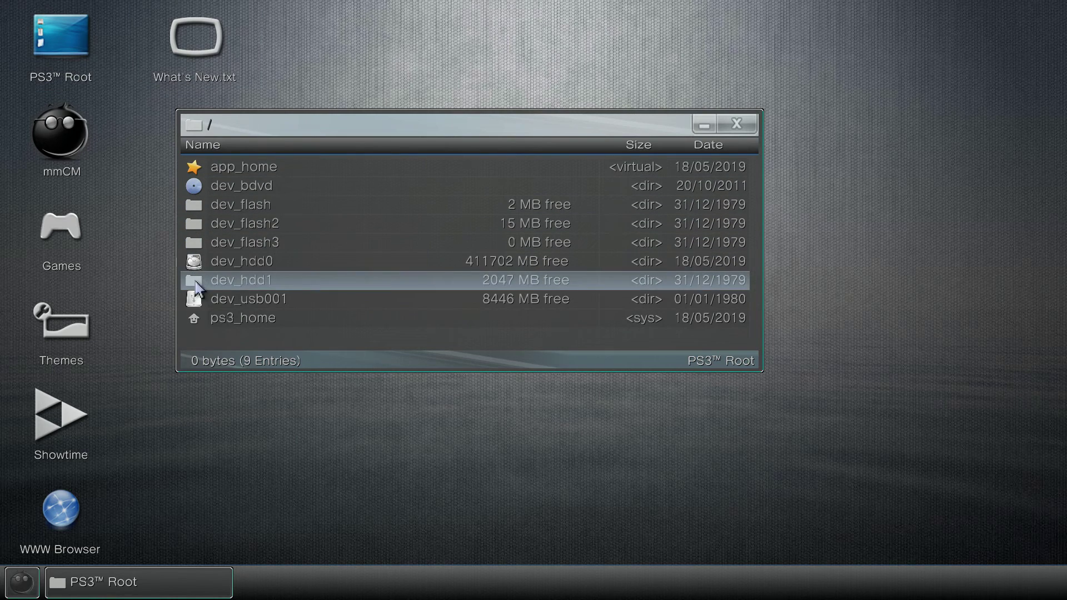
pyautogui.click(274, 269)
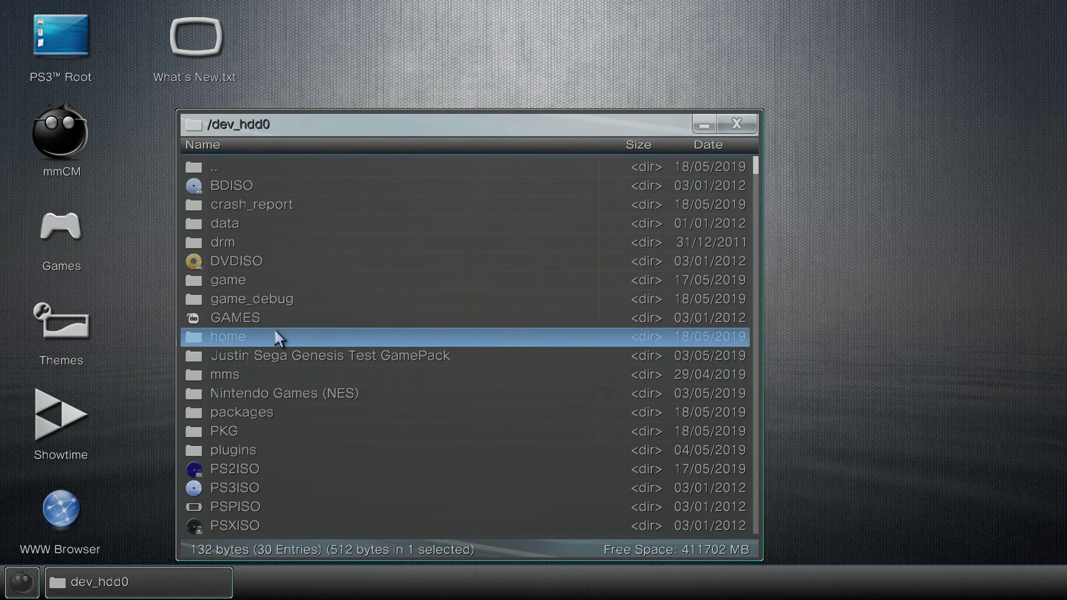
pyautogui.click(274, 328)
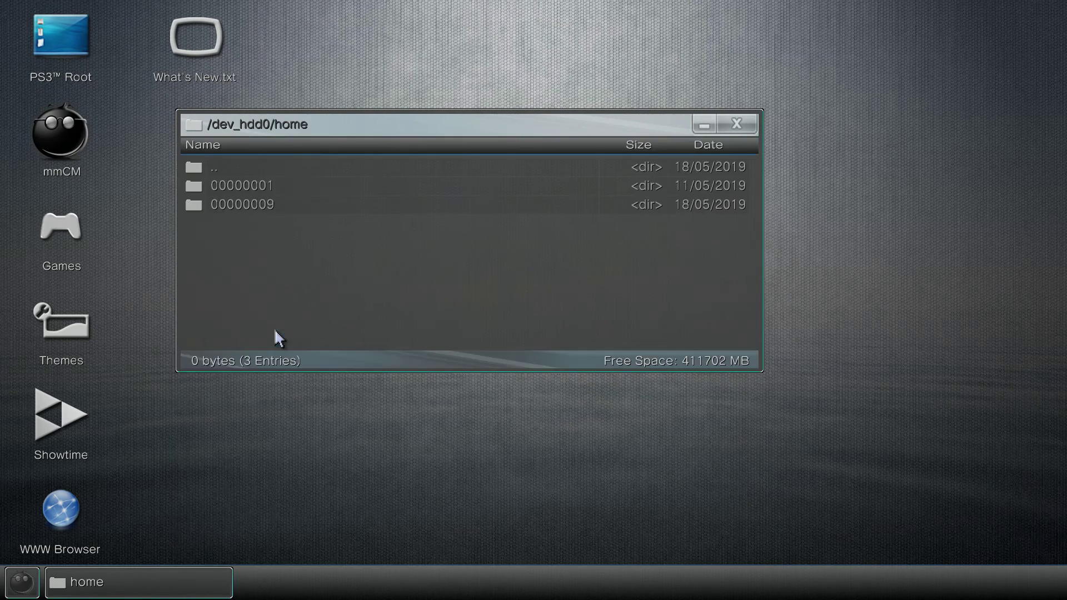
pyautogui.click(294, 202)
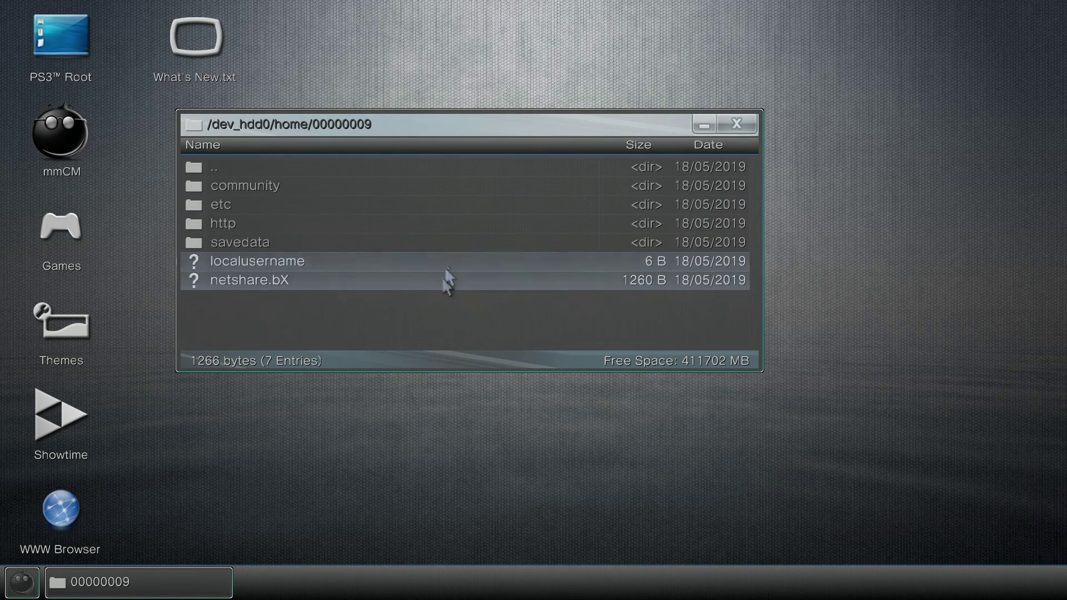
pyautogui.rightClick(431, 319)
pyautogui.press('Return')
pyautogui.press('Left')
pyautogui.press('Return')
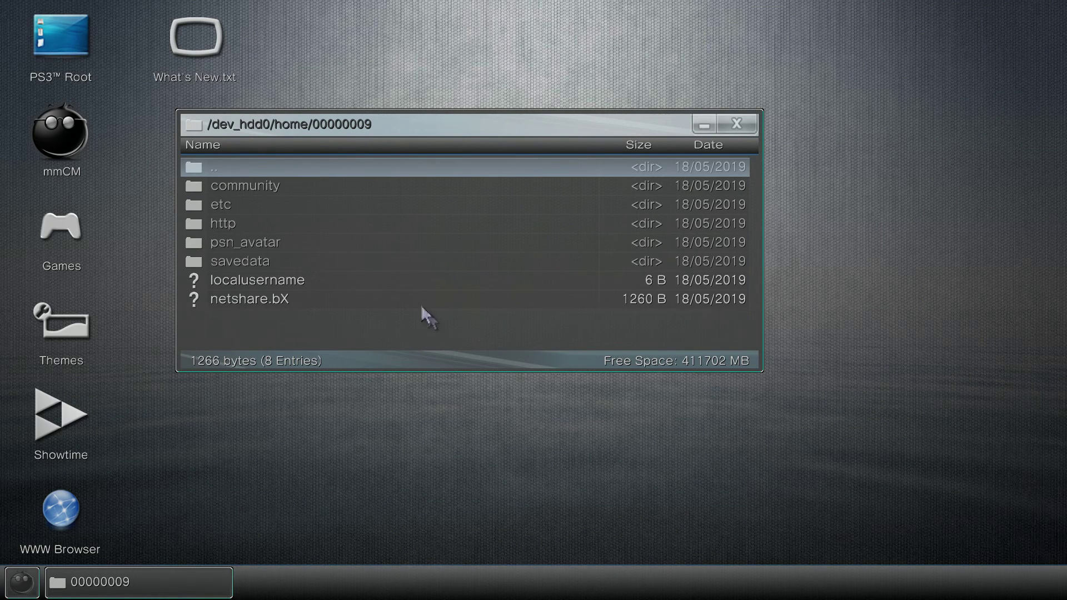
# View the localusername file in 00000009 to check which user the folder belongs to, and exit to the XMB
pyautogui.click(341, 284)
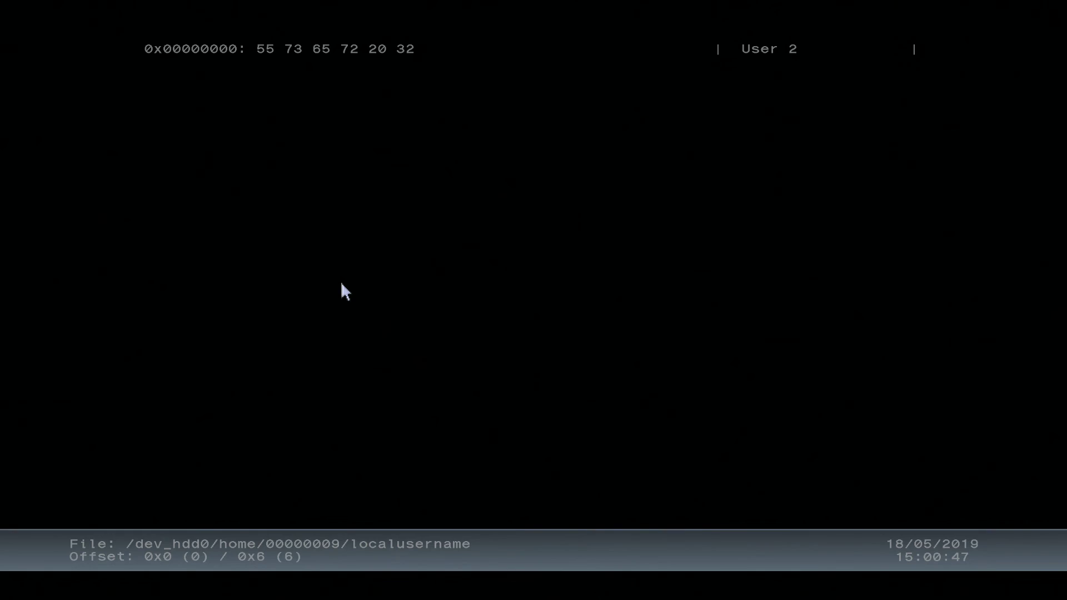
pyautogui.press('Escape')
pyautogui.press('BackSpace')
pyautogui.press('Home')
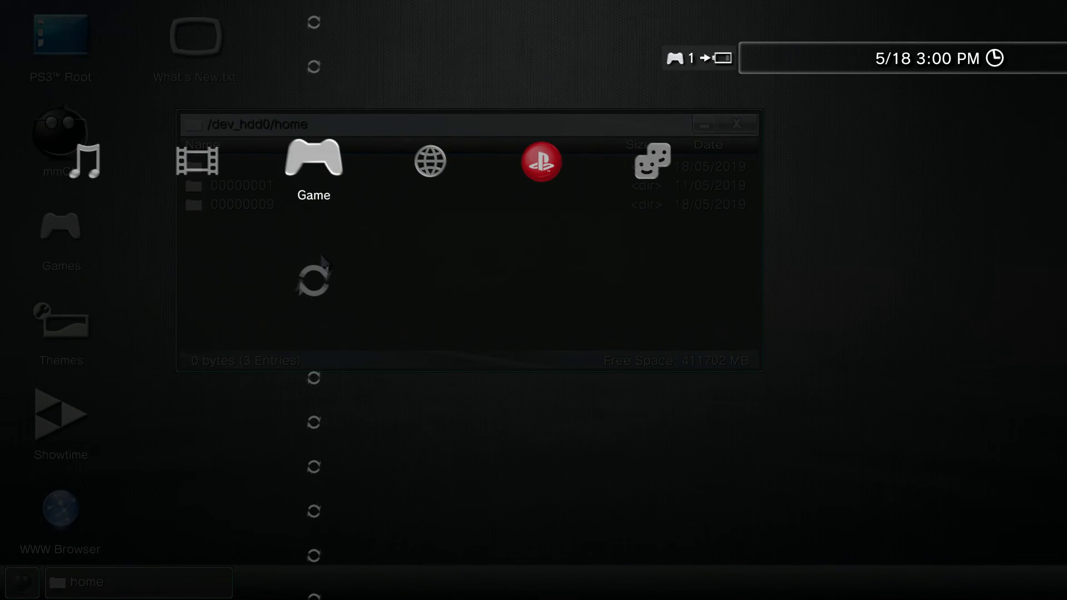
pyautogui.press('Home')
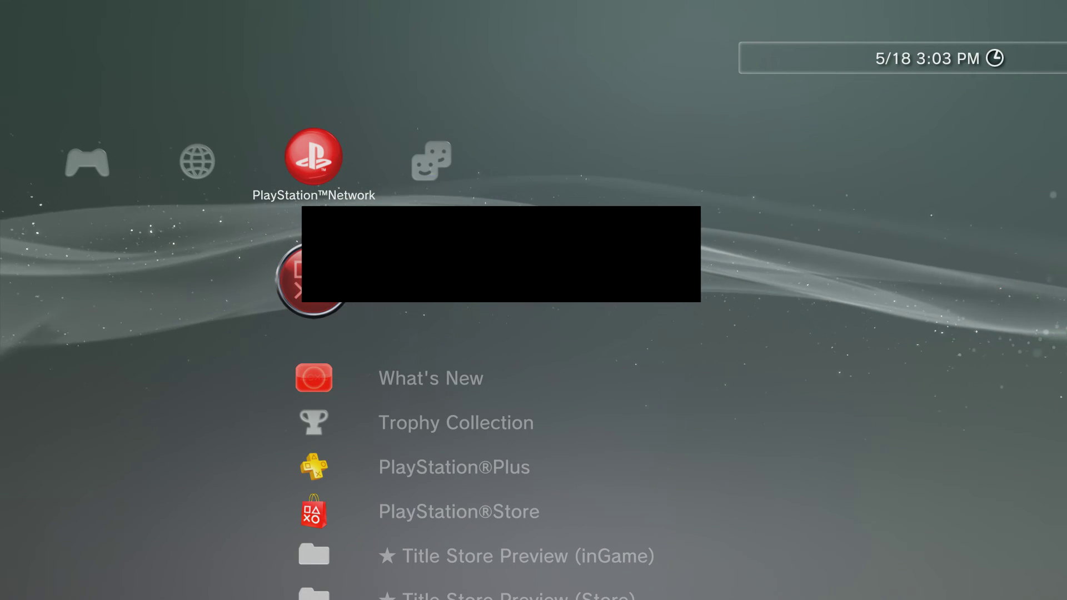
# Sign in to PlayStation Network with the saved account and open the Avatar setting in Account Management
pyautogui.press('Return')
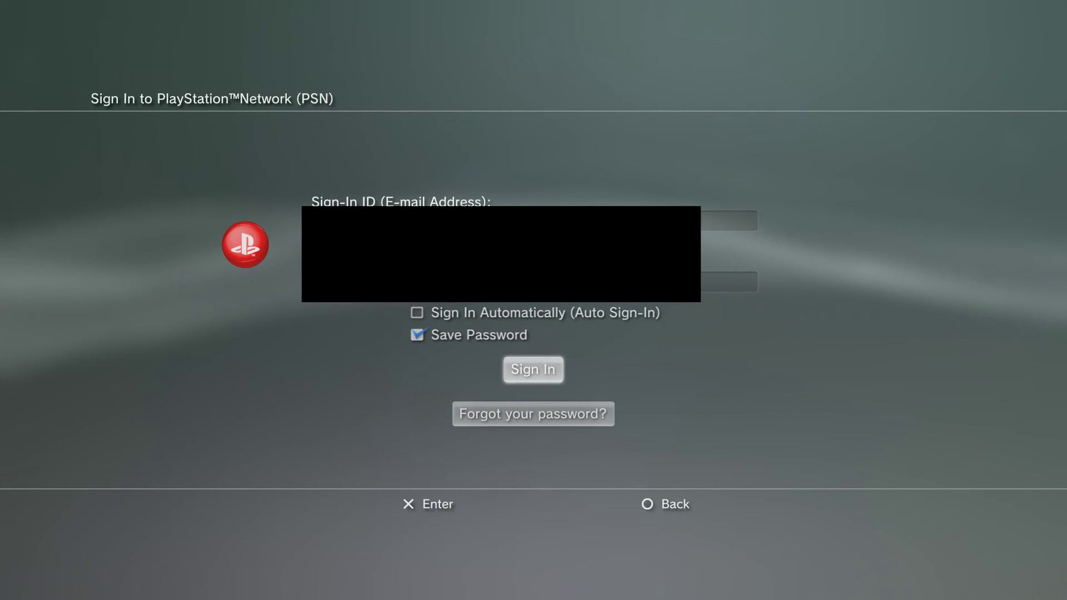
pyautogui.press('Return')
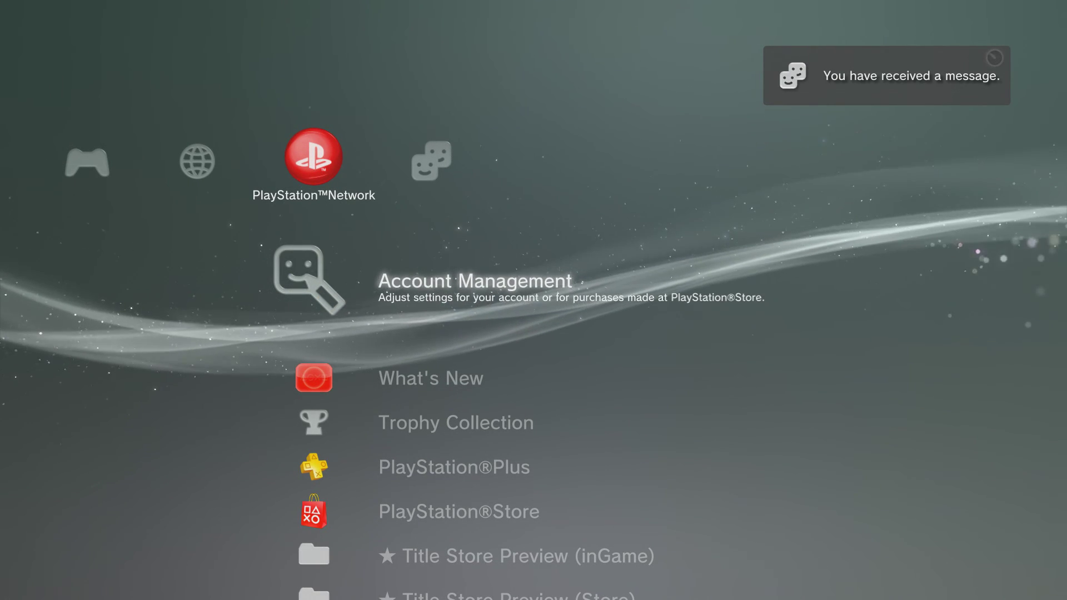
pyautogui.press('Return')
pyautogui.press('Return')
pyautogui.press('Down')
pyautogui.press('Down')
pyautogui.press('Down')
pyautogui.press('Down')
pyautogui.press('Down')
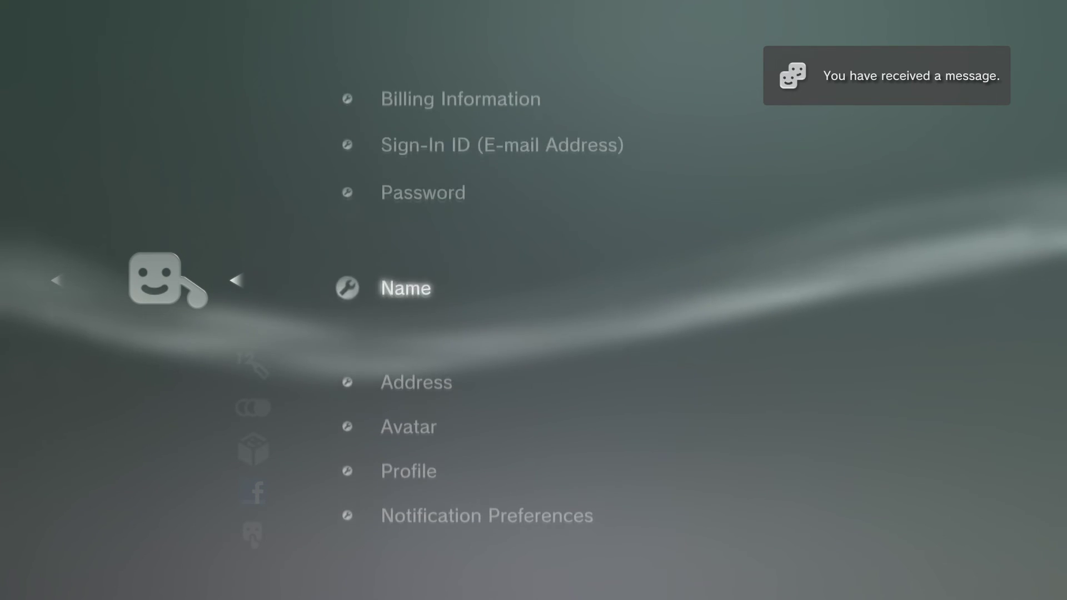
pyautogui.press('Return')
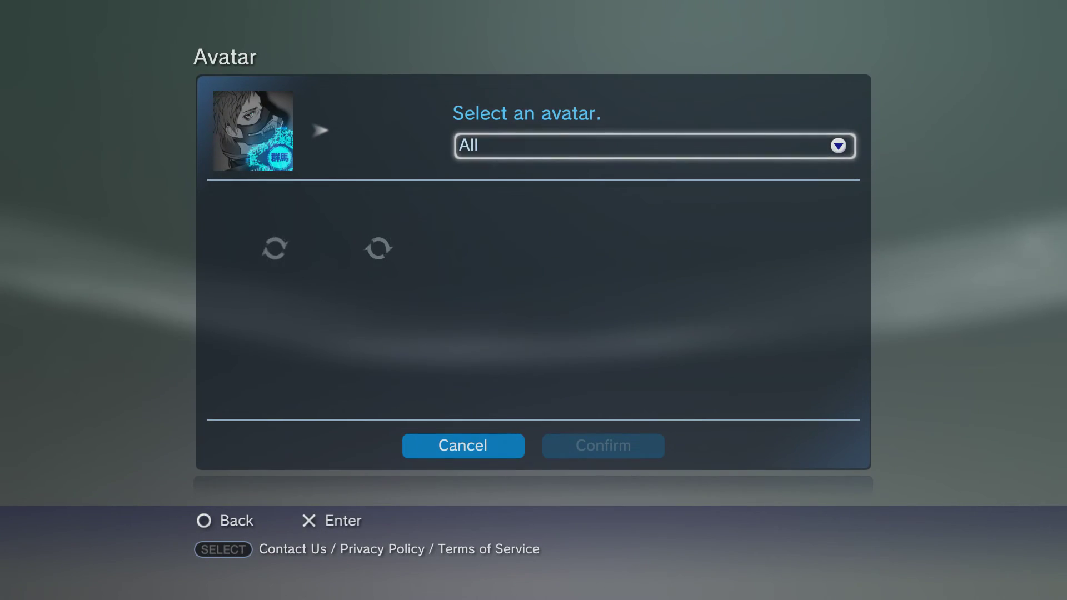
# Pick the grey-toned character avatar marked 福岡, browse the other available avatars, and confirm the choice
pyautogui.press('Down')
pyautogui.press('Right')
pyautogui.press('Right')
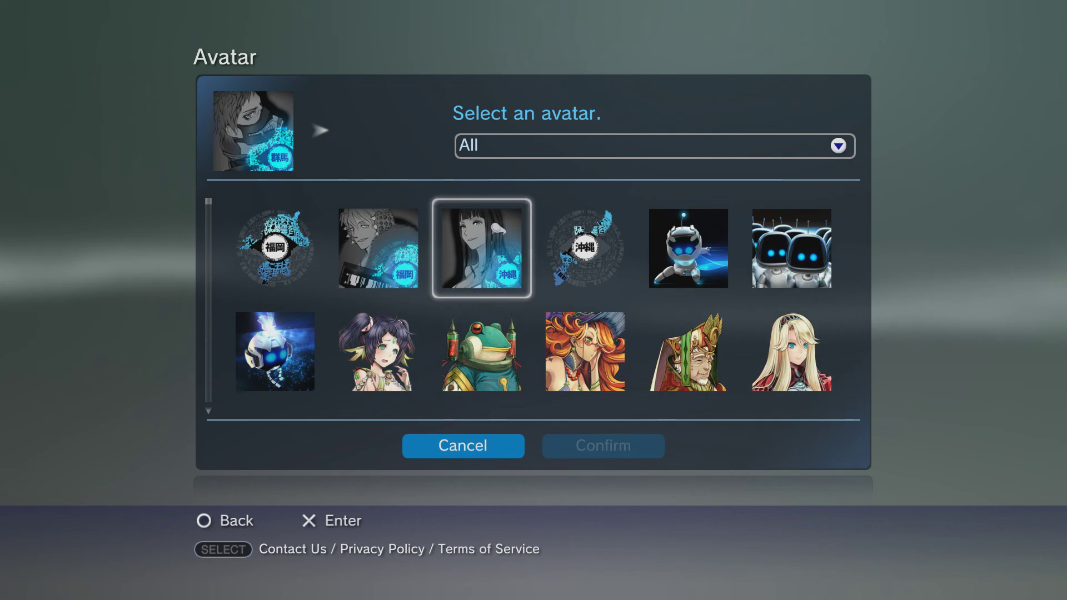
pyautogui.press('Left')
pyautogui.press('Left')
pyautogui.press('Return')
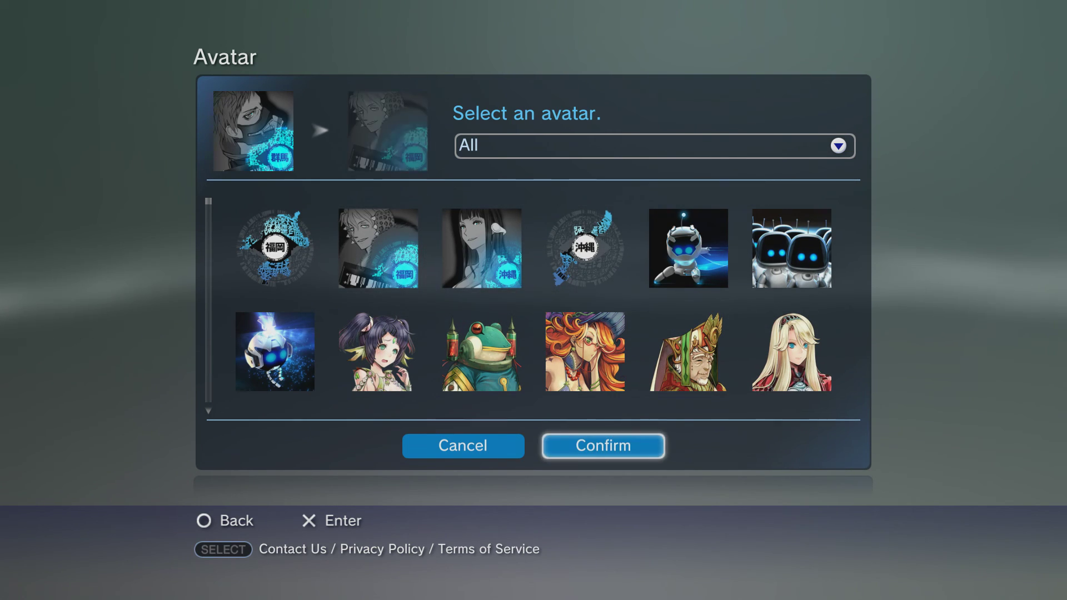
pyautogui.press('Left')
pyautogui.press('Down')
pyautogui.press('Down')
pyautogui.press('Right')
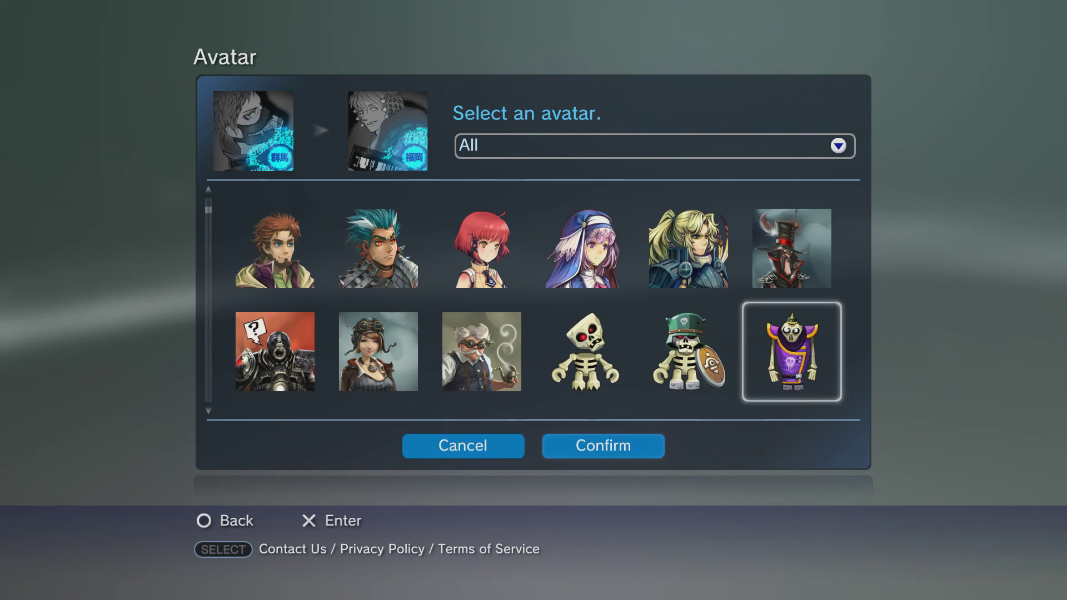
pyautogui.press('Return')
pyautogui.press('Return')
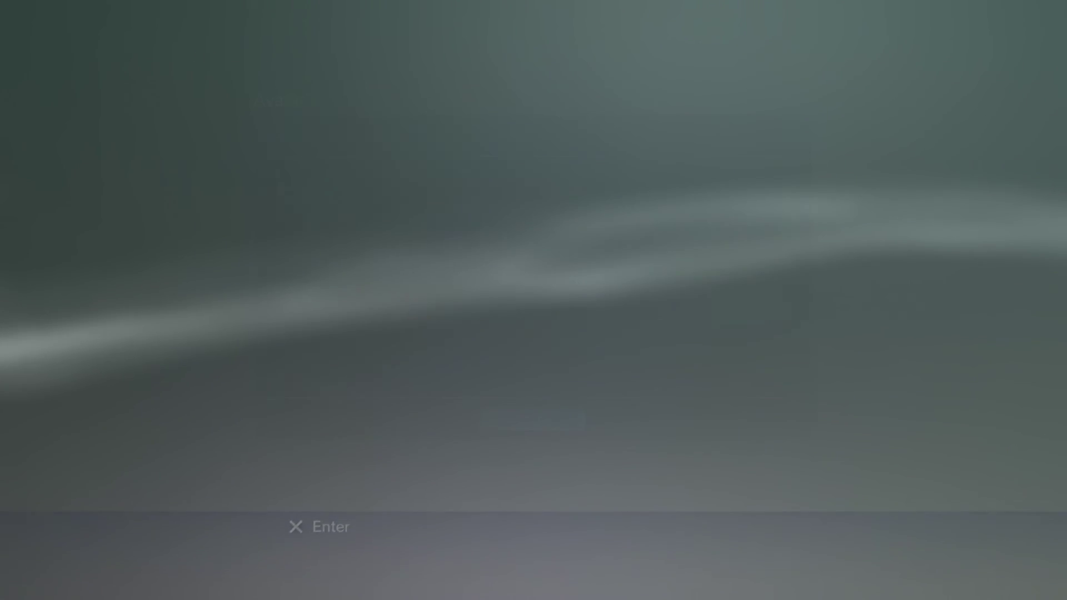
# Leave Account Management and check the new avatar on the account's own profile card under Friends
pyautogui.press('Escape')
pyautogui.press('Escape')
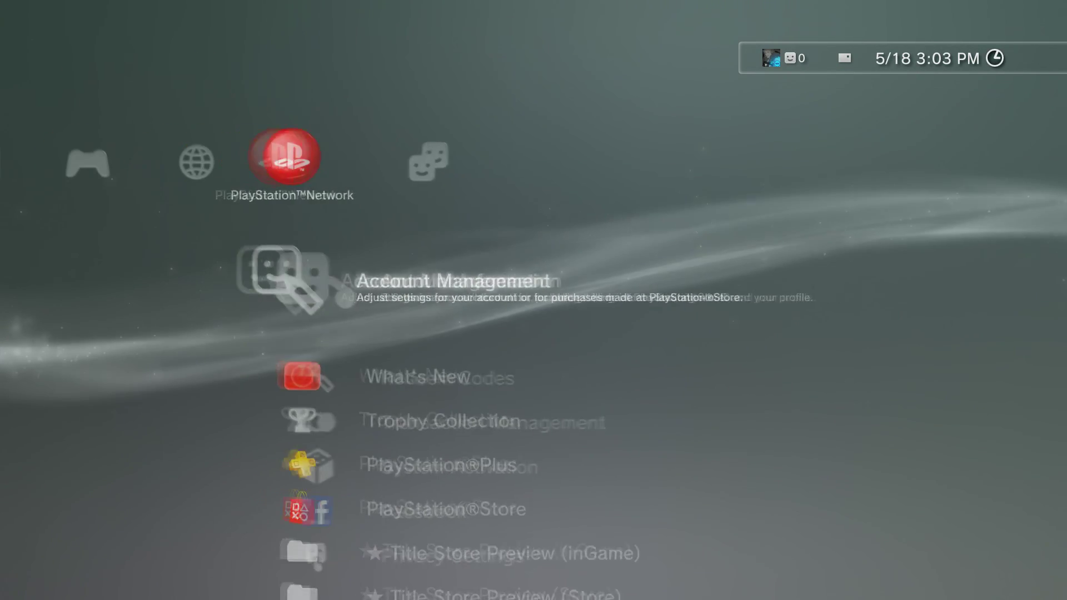
pyautogui.press('Right')
pyautogui.press('Down')
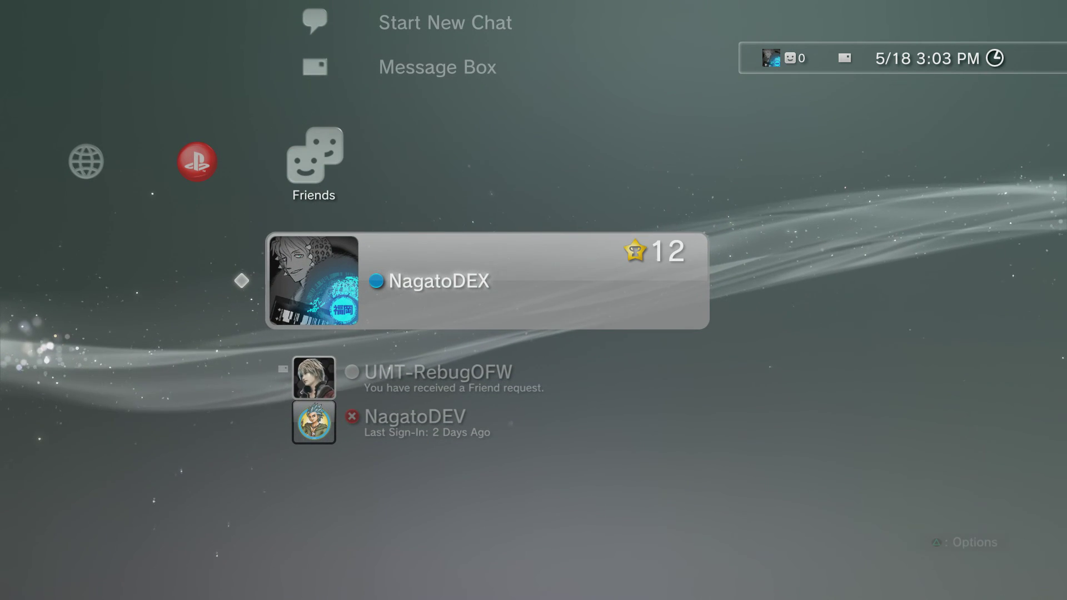